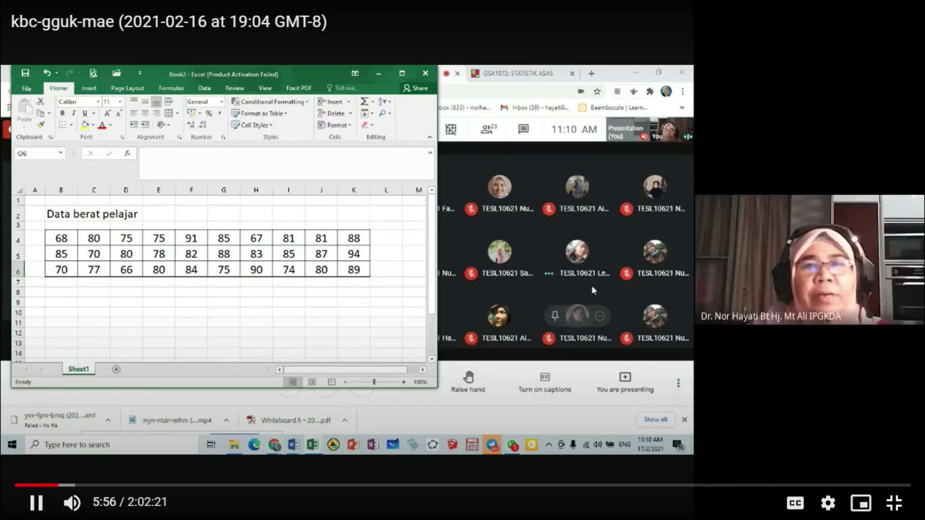
- Narrow the workbook window and select the student weight data in B4:K6
drag(436, 182, 392, 182)
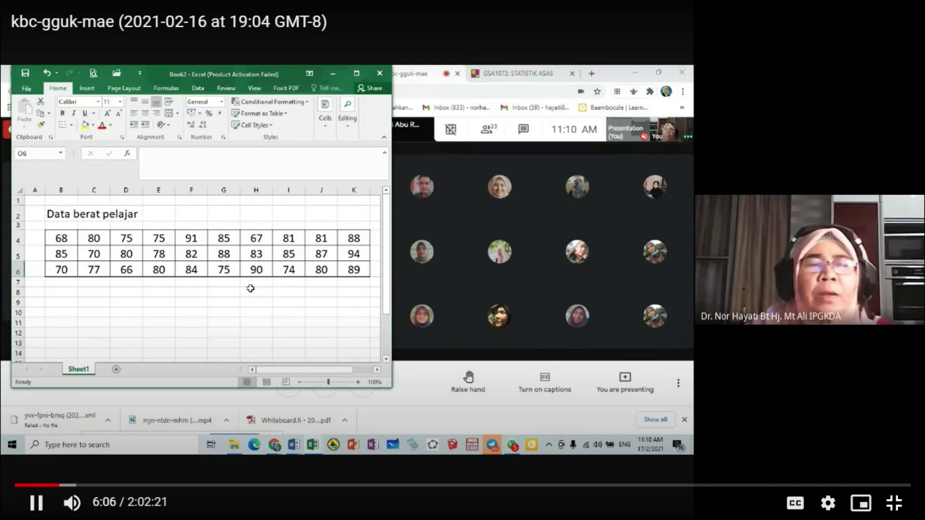
drag(65, 239, 355, 271)
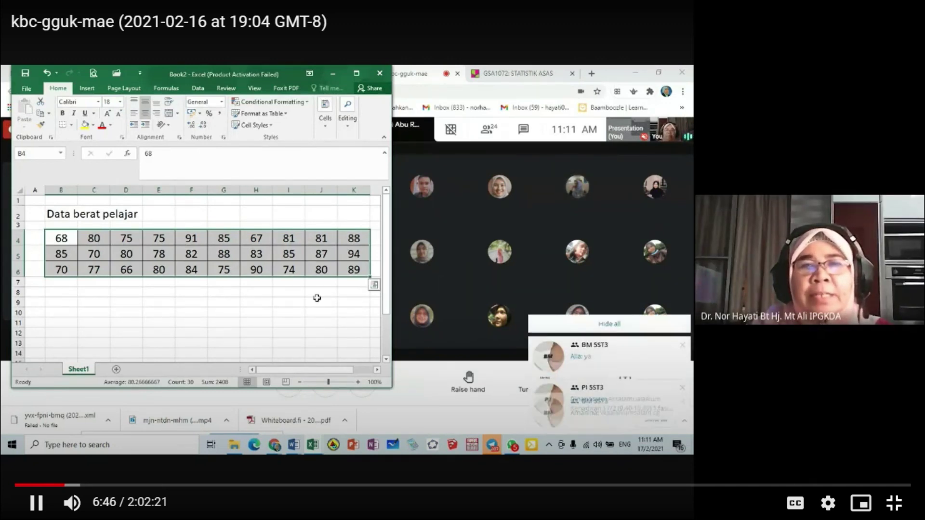
click(618, 289)
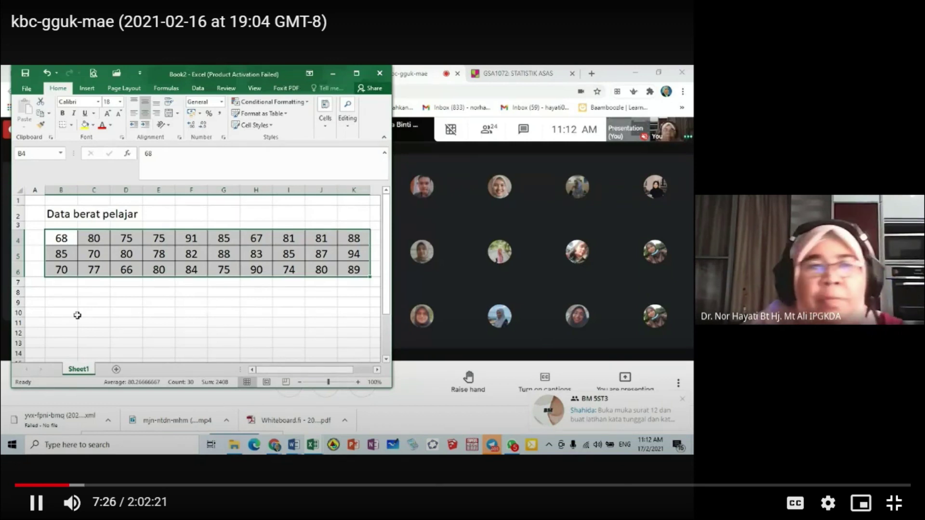
- Enter the heading "Sukatan Kecenderungan Memusat" in cell B8 below the data table
click(70, 293)
text(S)
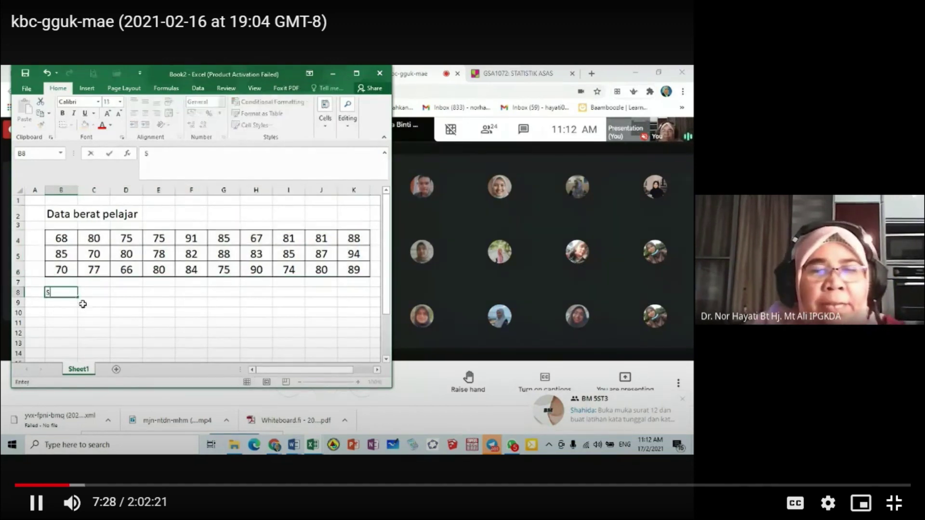
text(ukatan Kecend)
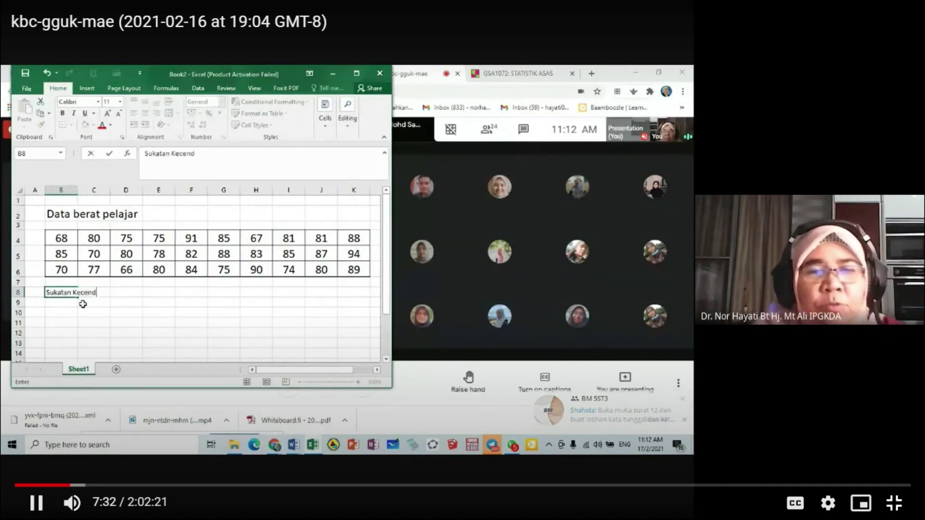
text(erungan M)
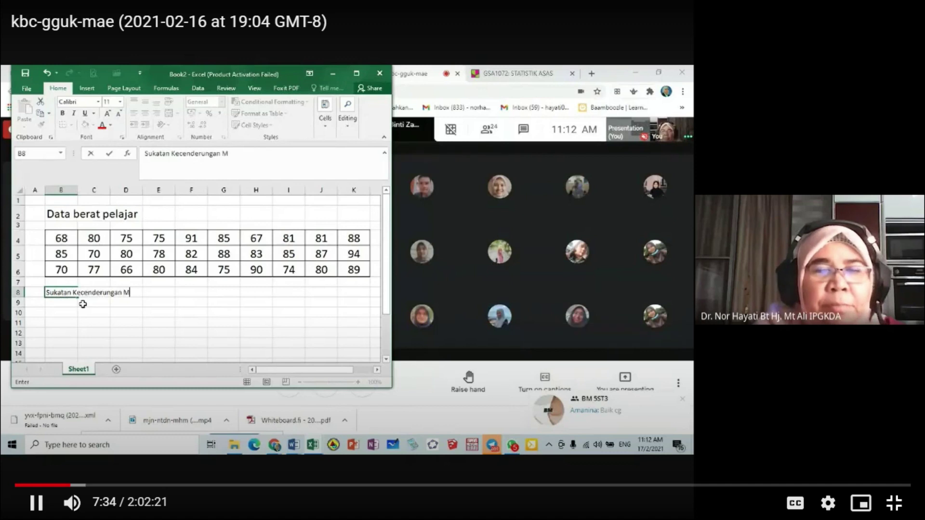
text(emusat)
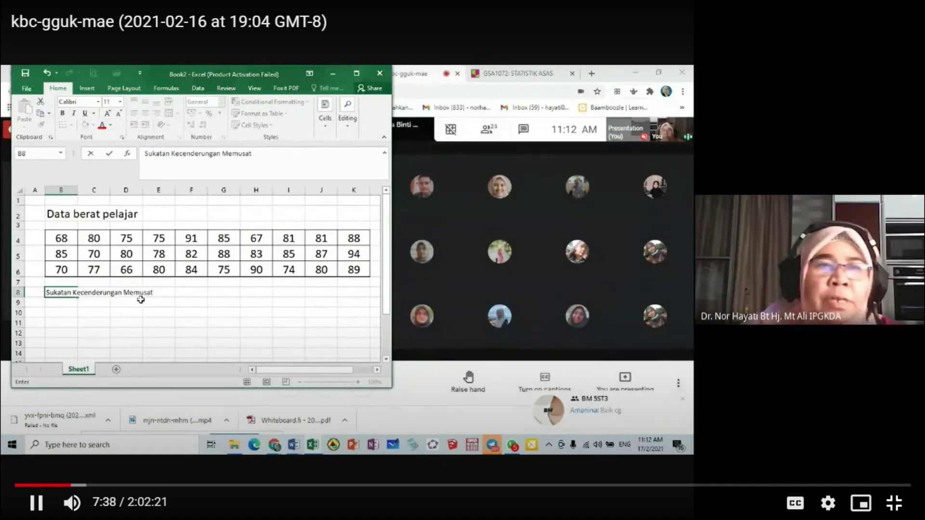
- Increase the font size of the B8 heading to 14
click(77, 297)
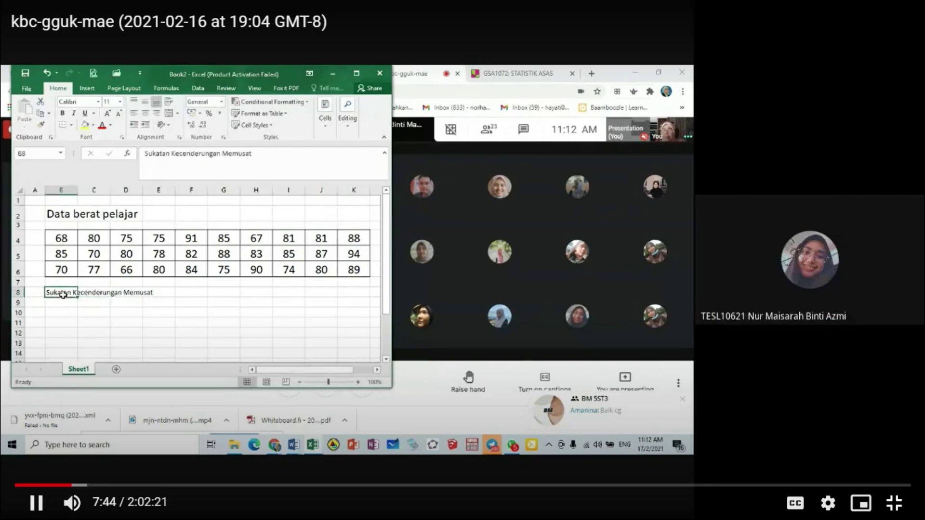
click(108, 115)
click(108, 114)
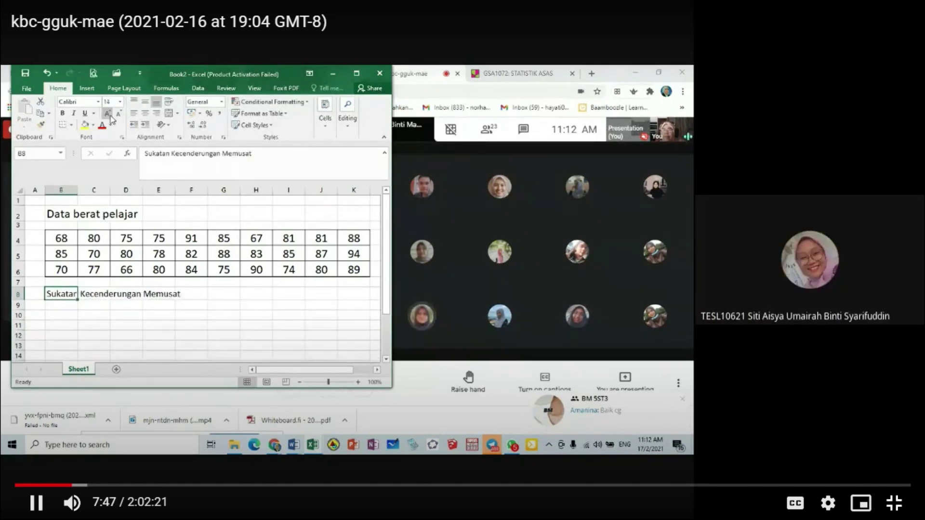
key(ctrl+z)
key(ctrl+z)
click(67, 306)
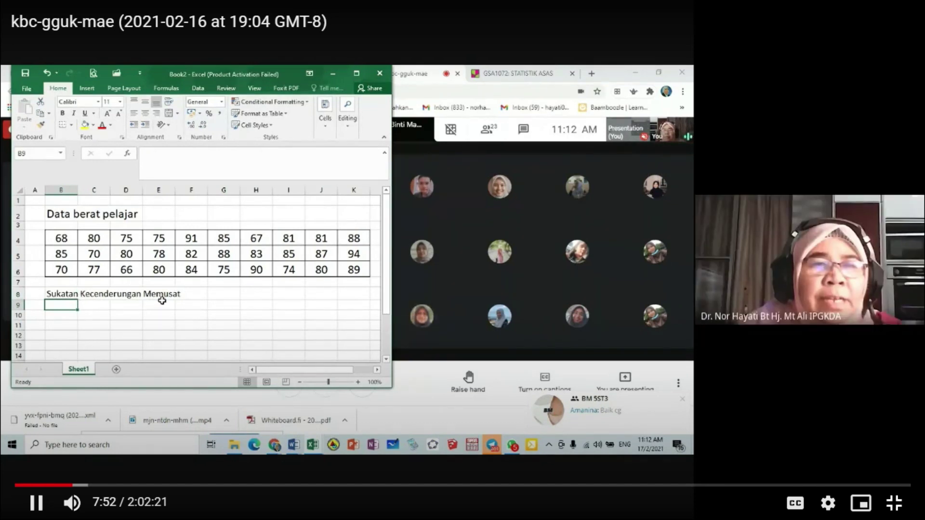
- Enter the labels min, mod and median in cells B10 to B12
click(67, 315)
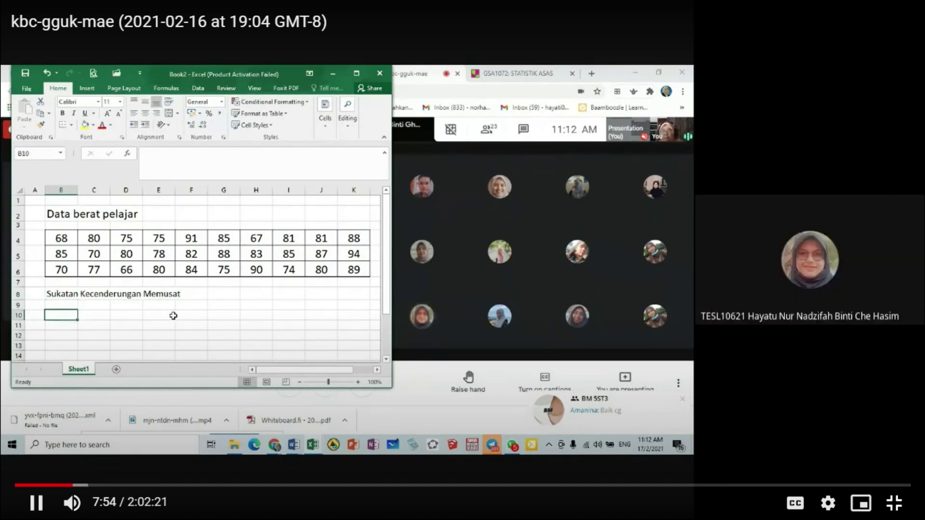
text(min)
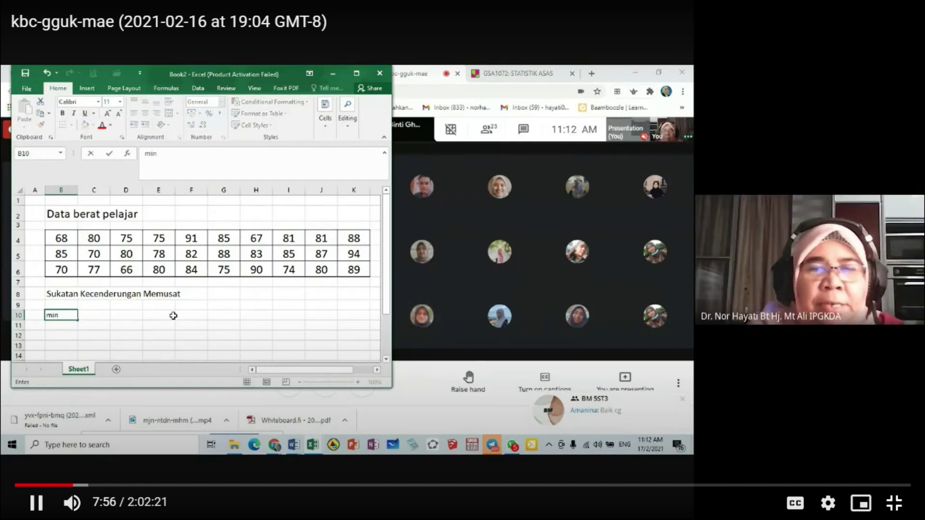
key(Return)
text(mod)
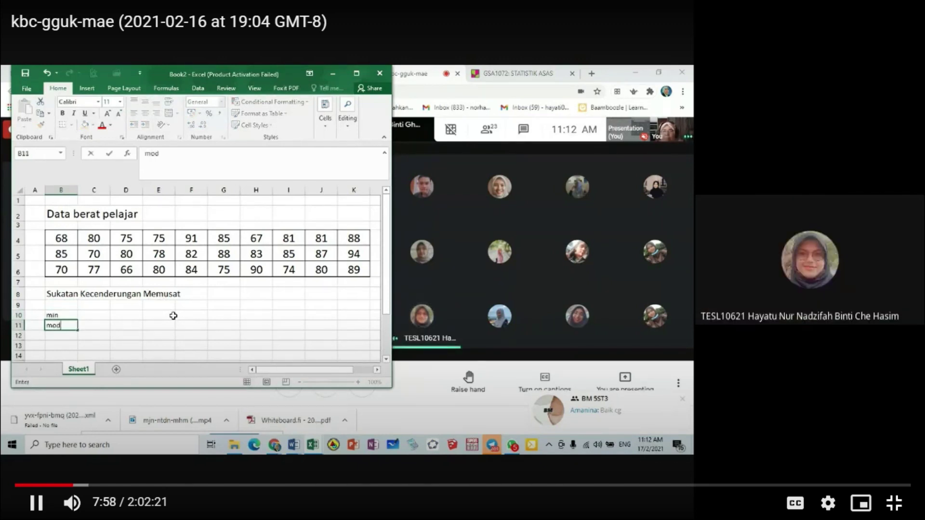
key(Return)
text(media)
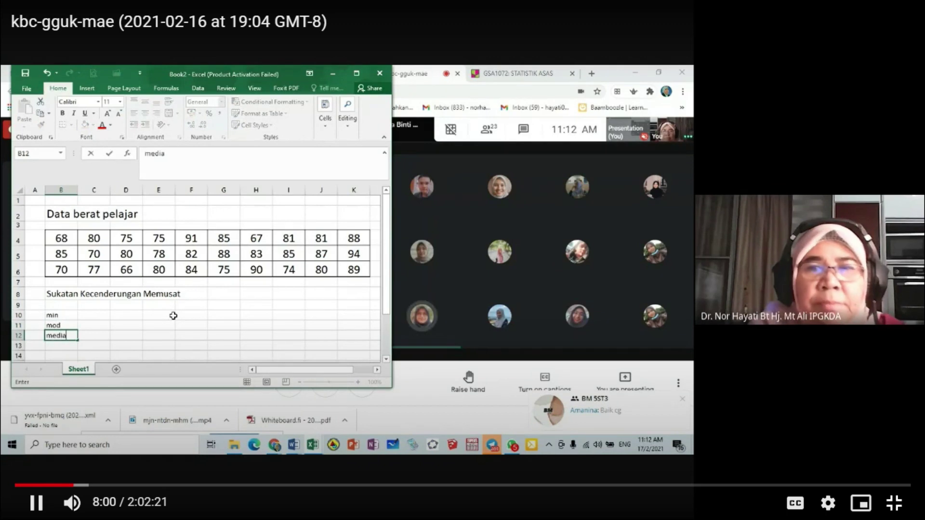
text(n)
click(96, 328)
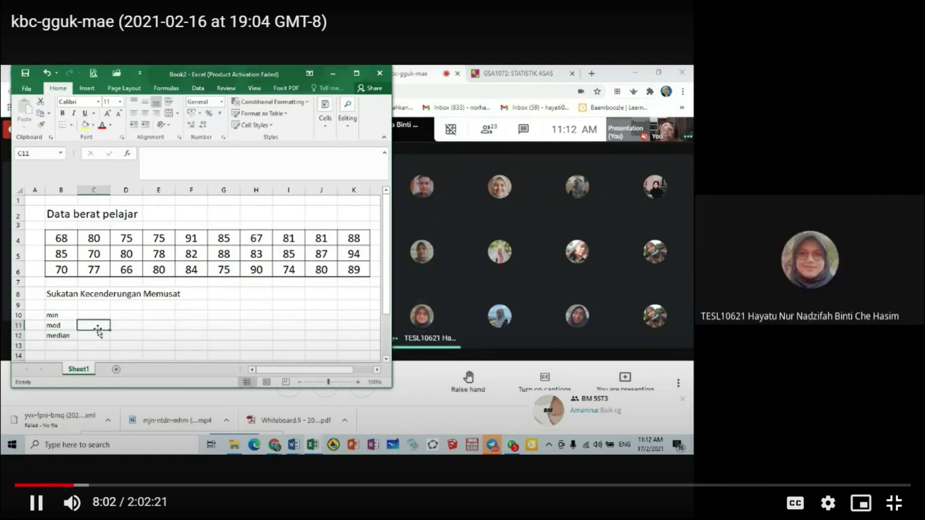
- Increase the font size of the min, mod and median labels to 16
scroll(97, 331, down, 2)
drag(53, 233, 60, 252)
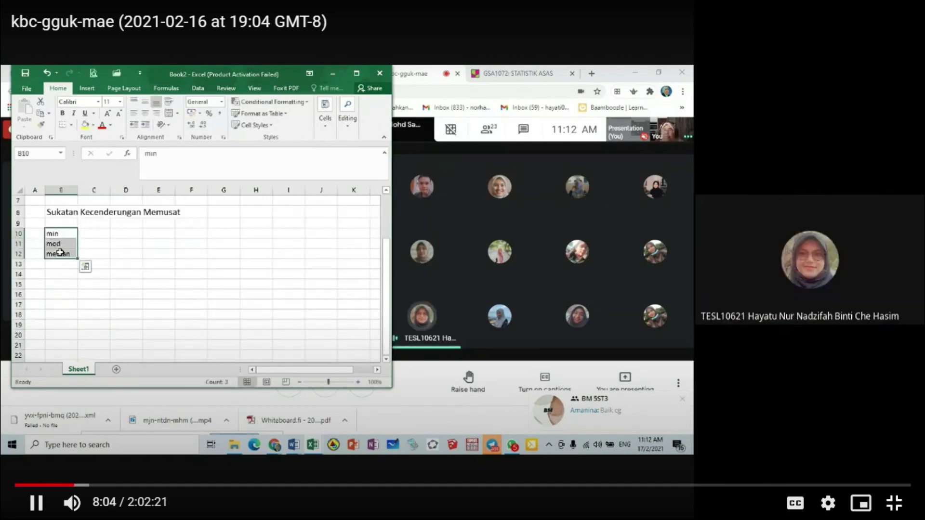
click(109, 117)
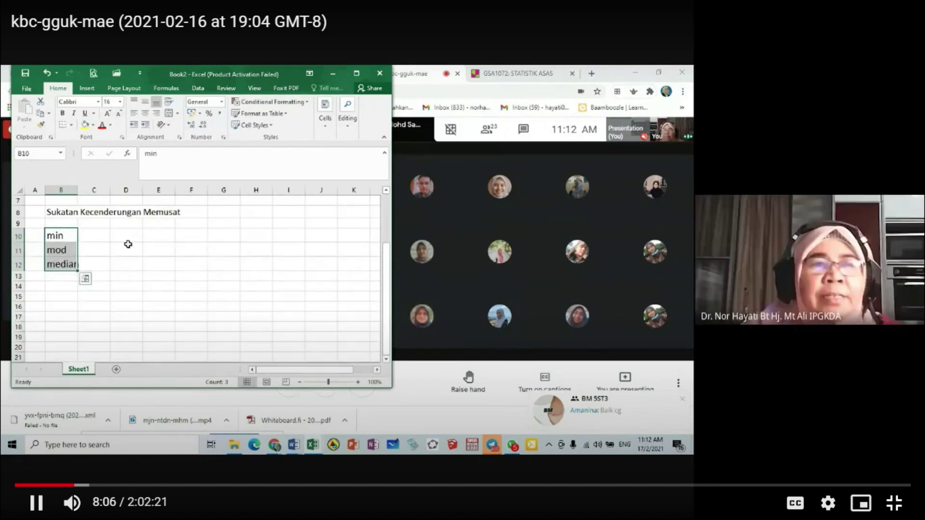
click(126, 249)
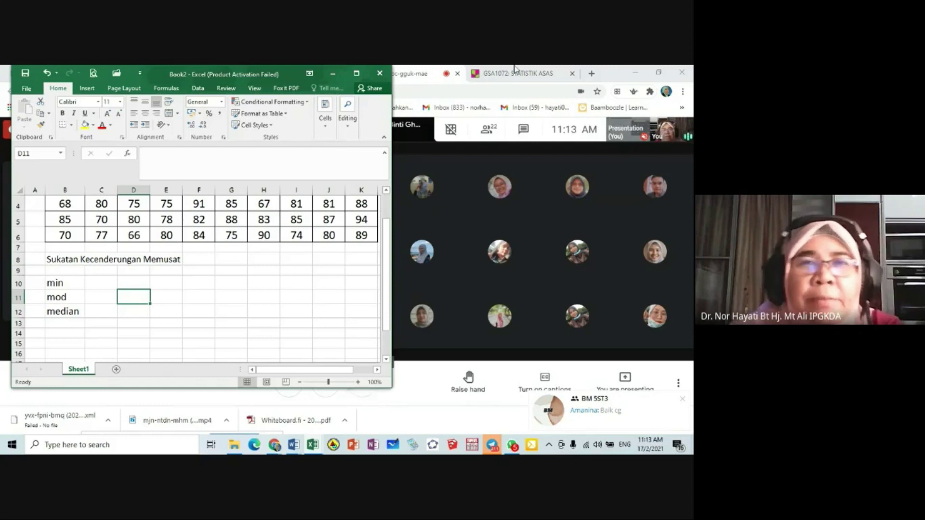
- Widen the workbook window and move the min, mod and median labels down two rows to B12:B14
click(386, 191)
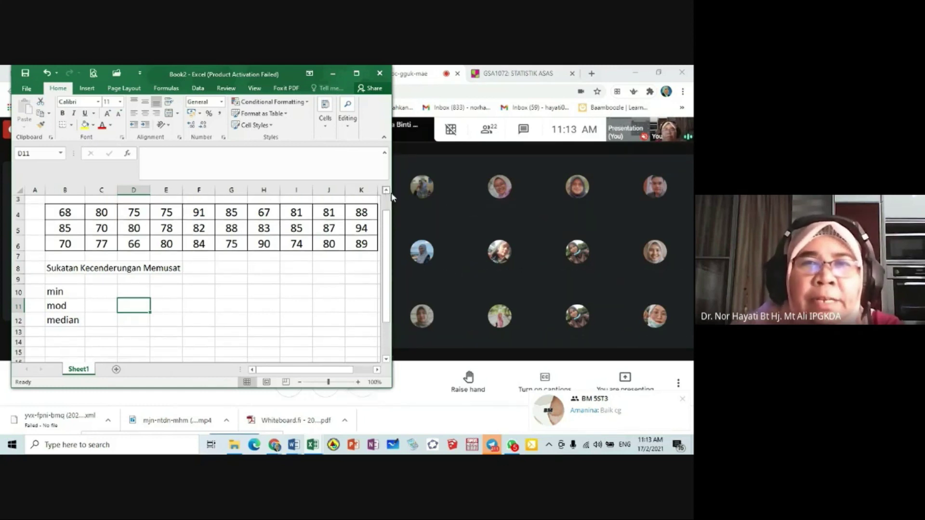
drag(394, 195, 422, 195)
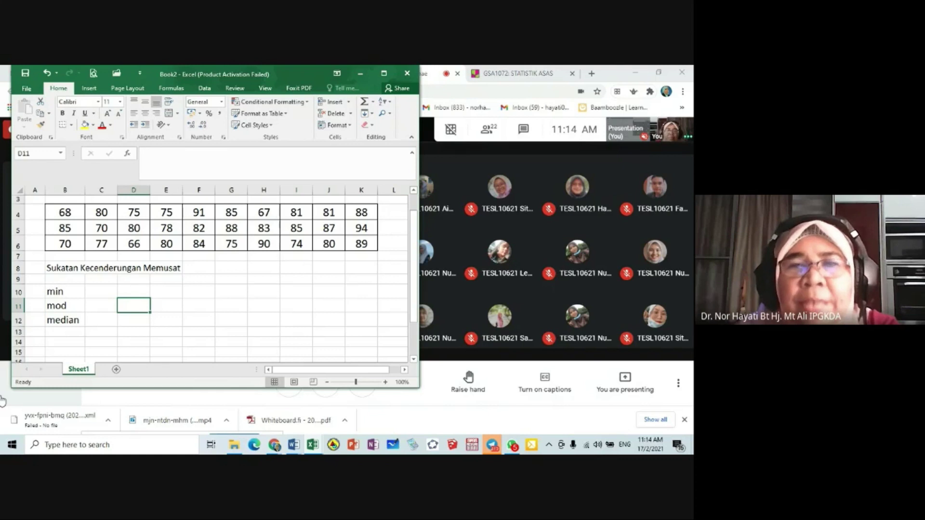
drag(67, 291, 72, 321)
drag(78, 285, 77, 318)
- Label B10 as Jumlah and B11 as bilangan, and enter 2408 and 30 beside them in column C
click(77, 289)
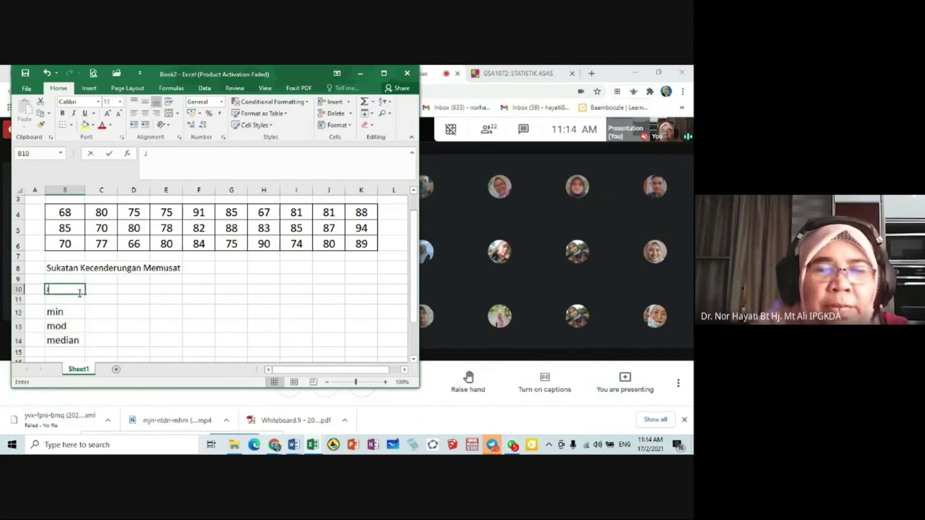
text(Jumlah)
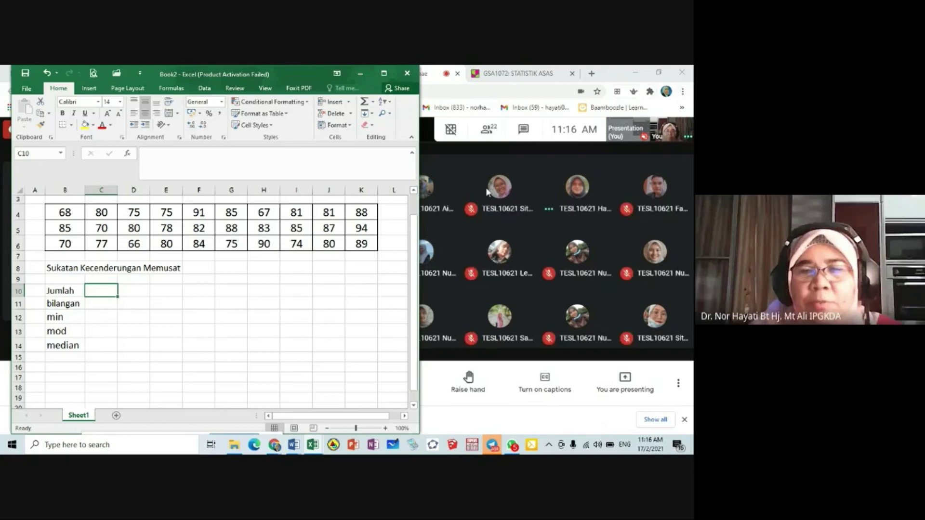
text(2408)
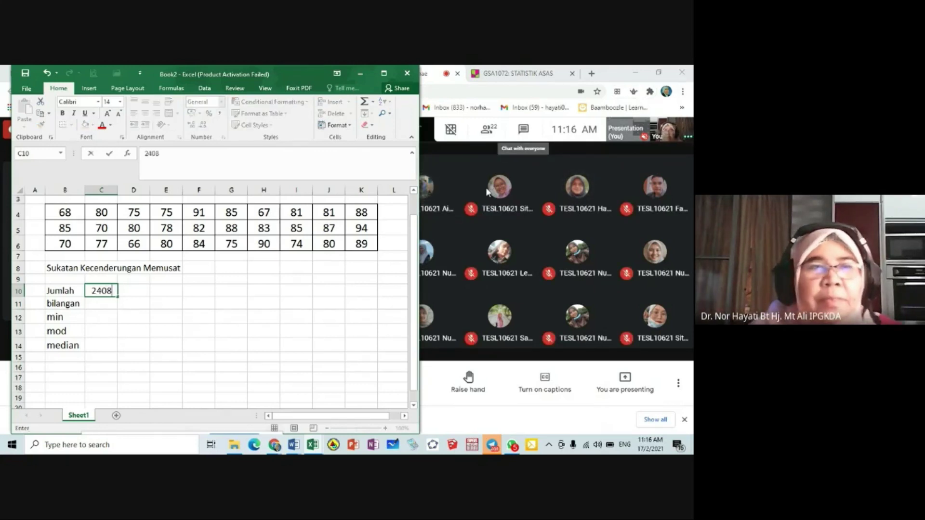
key(Return)
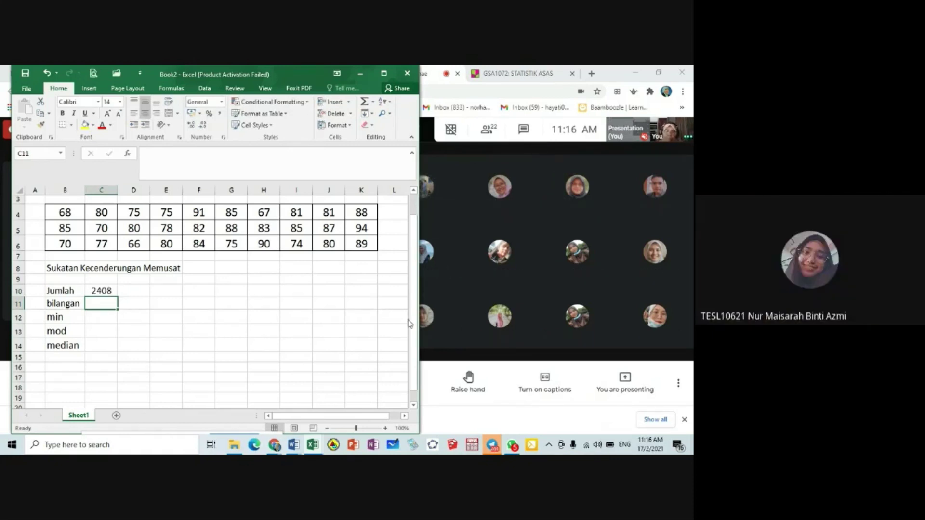
text(30)
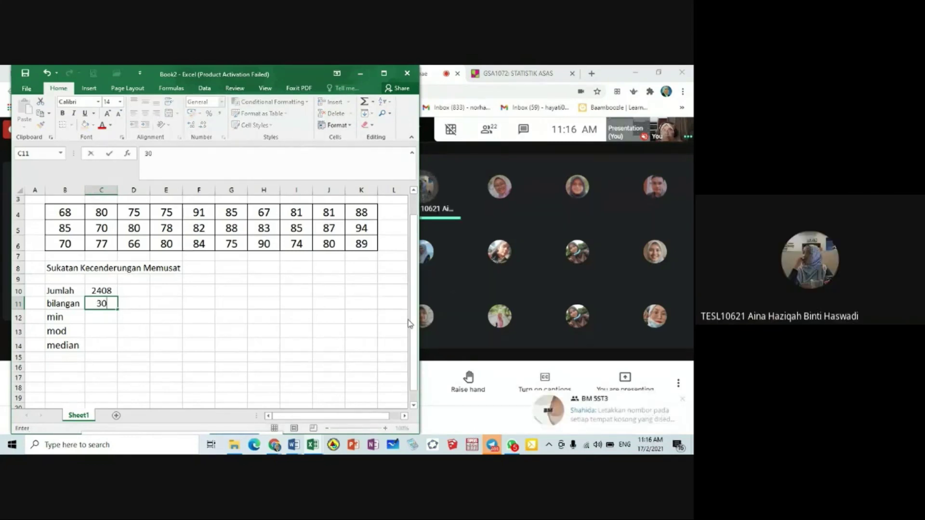
- Enter 80.27 as the min value in cell C12
click(104, 318)
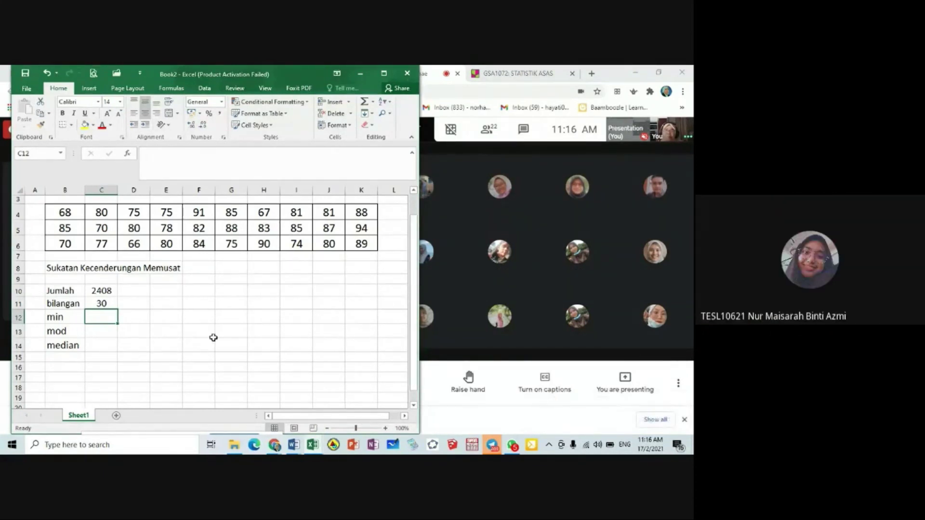
text(8)
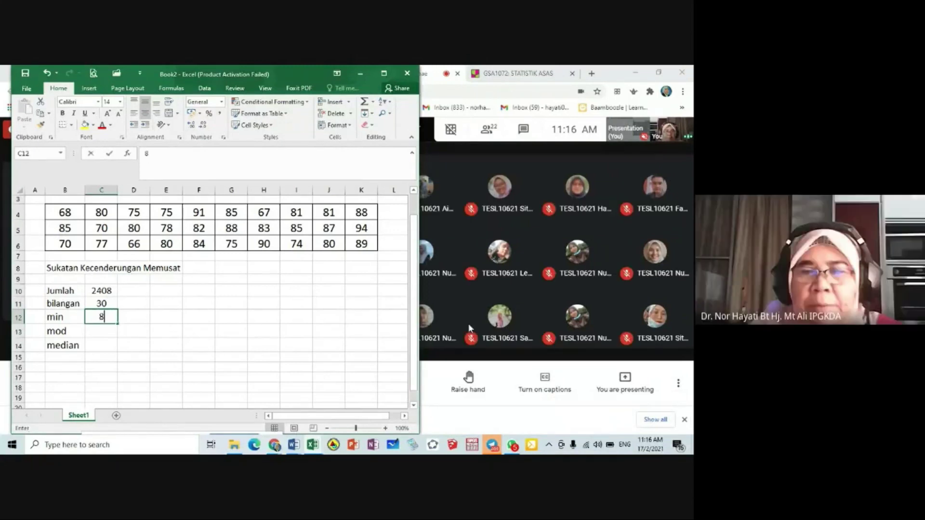
text(0.26)
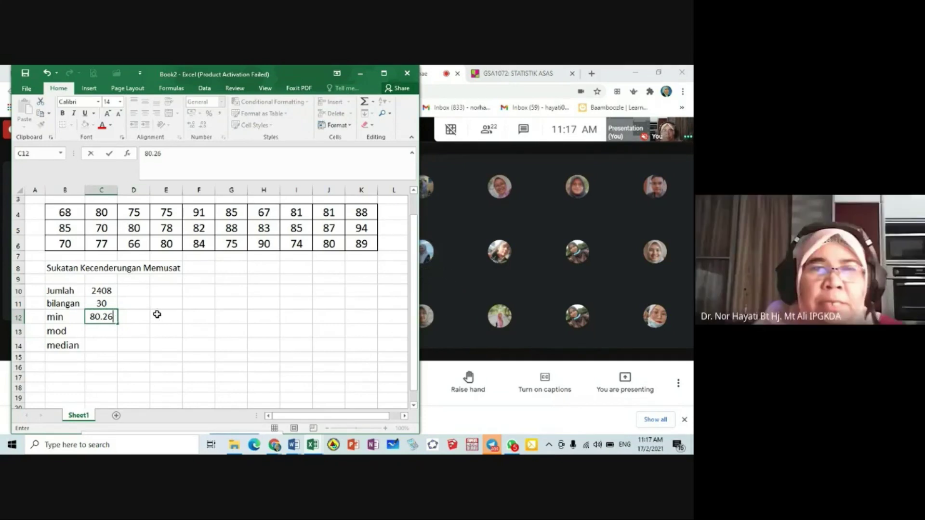
key(BackSpace)
text(7)
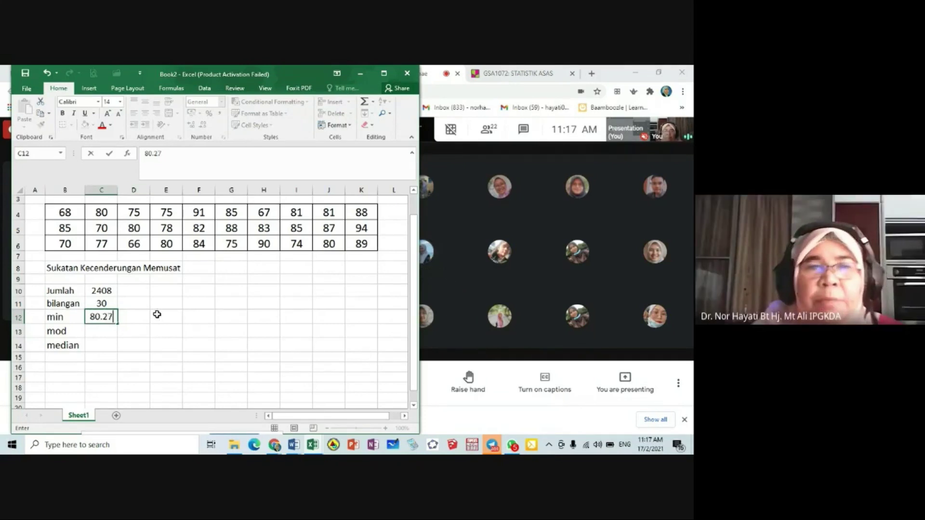
click(162, 330)
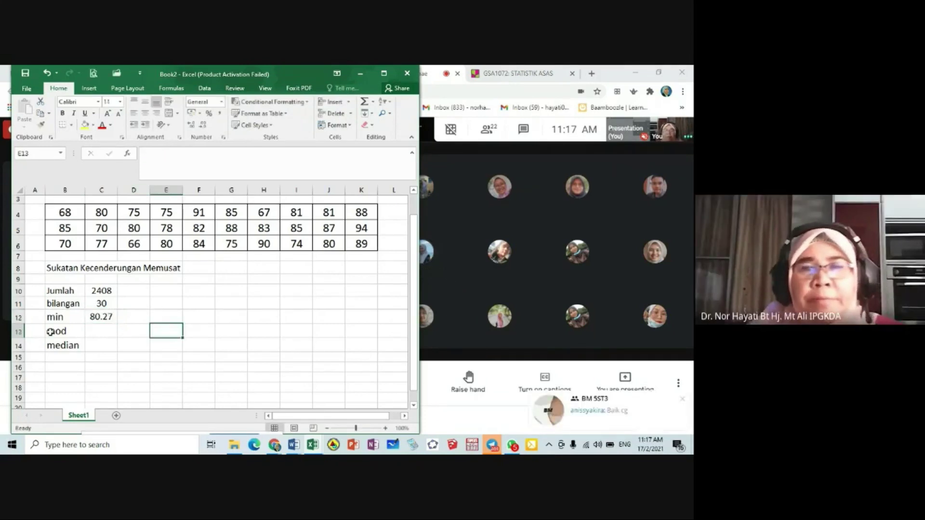
click(683, 400)
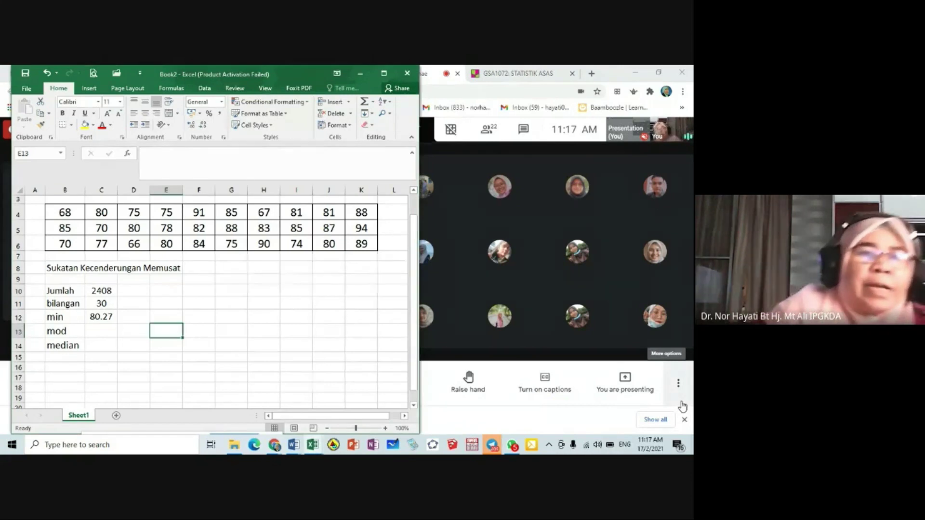
- Enter the column headings "manual" in C9 and "excel" in D9
click(102, 280)
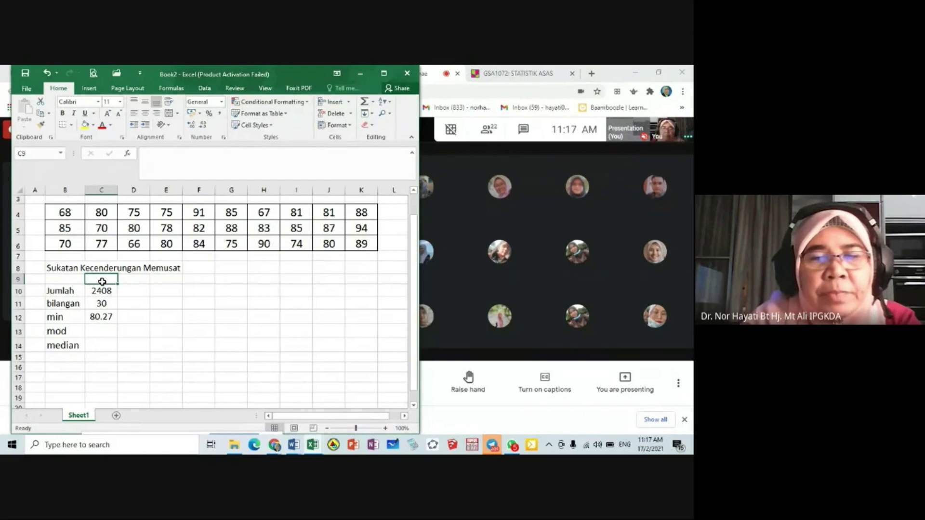
text(manual)
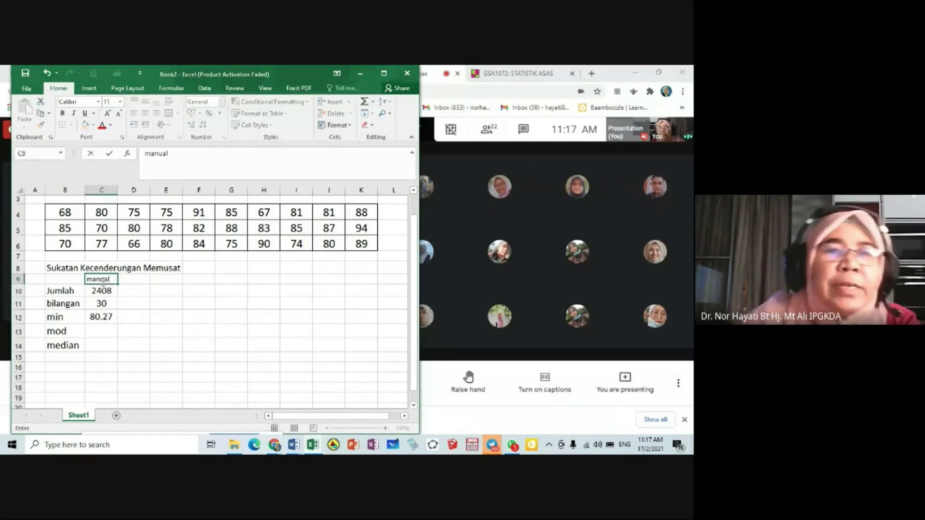
click(137, 277)
text(e)
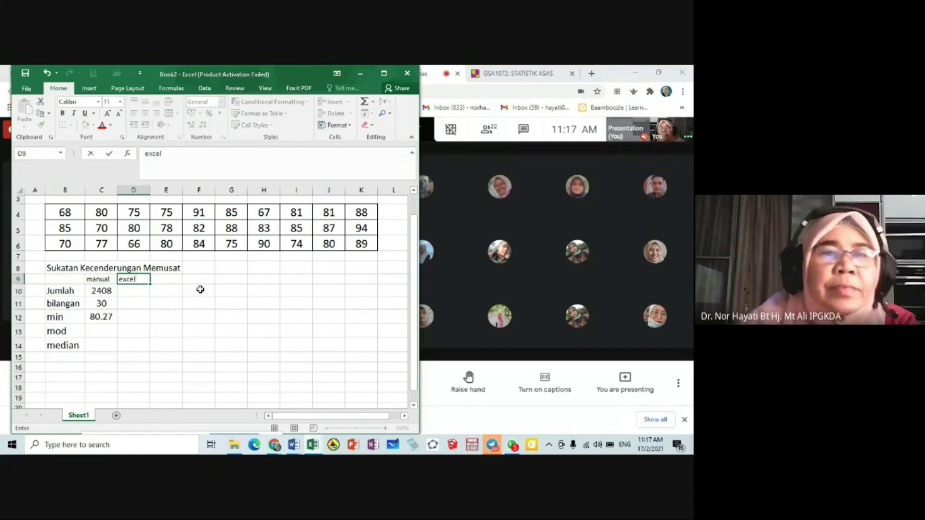
text(xcel)
click(200, 290)
click(140, 282)
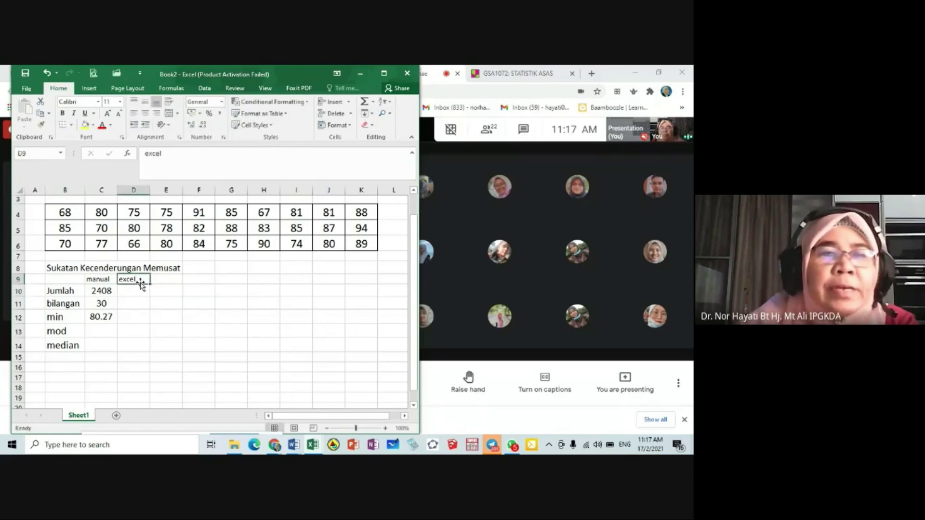
- Centre the "excel" heading in cell D9 and select the empty Jumlah cell beneath it
click(145, 112)
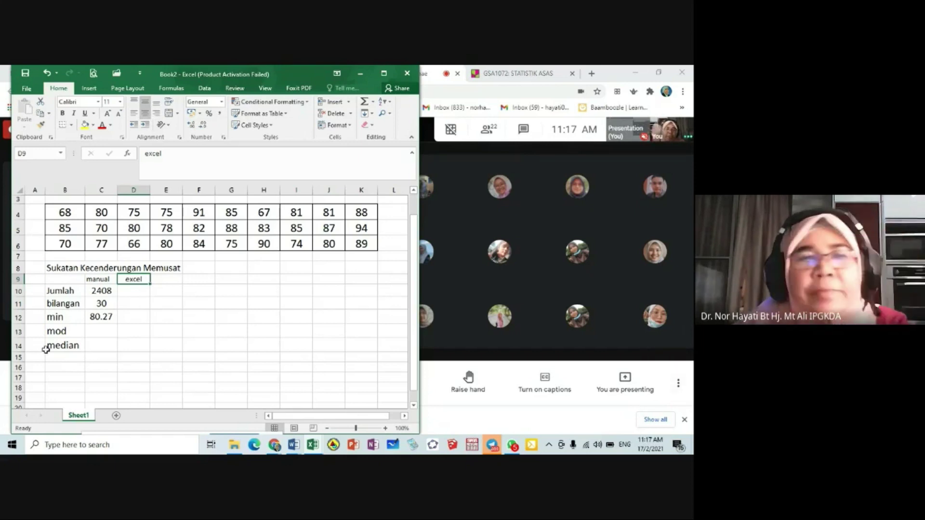
click(137, 291)
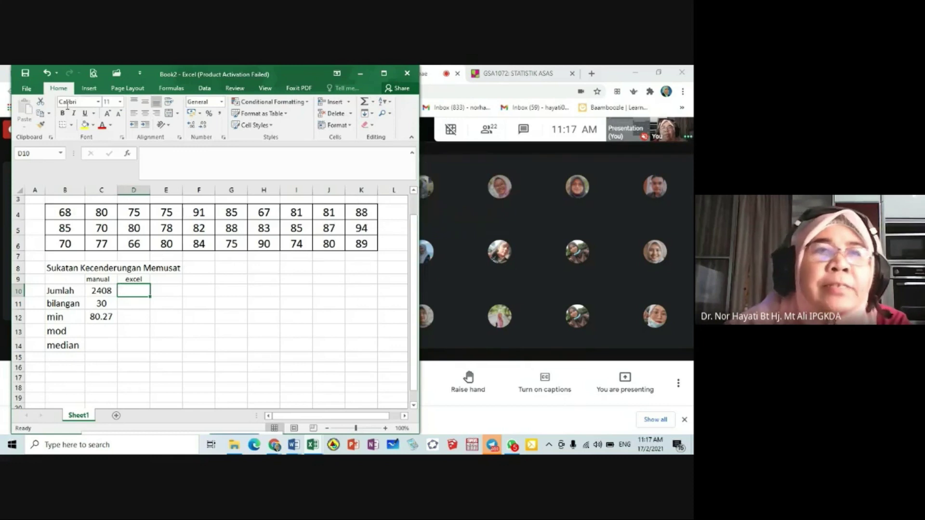
click(178, 93)
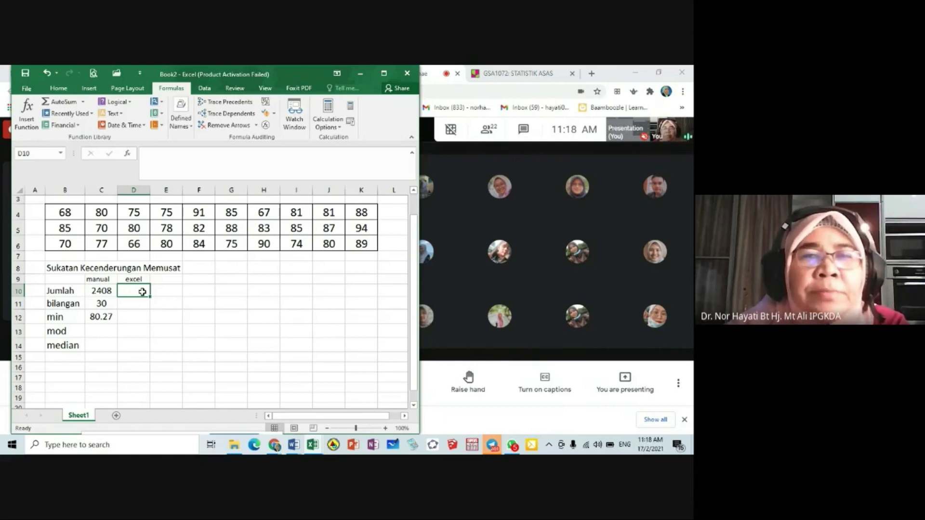
- Replace the column heading in C9 with "biasa" and centre it in the cell
click(110, 279)
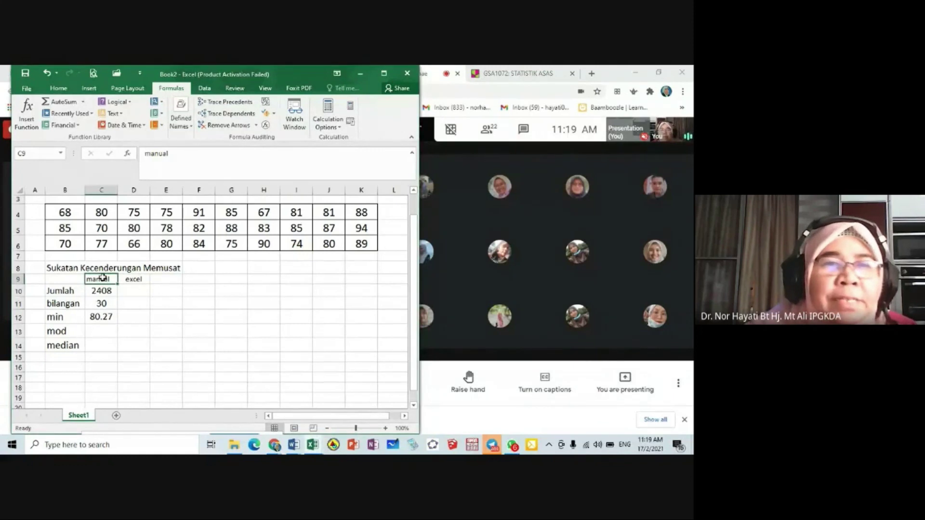
text(biasa)
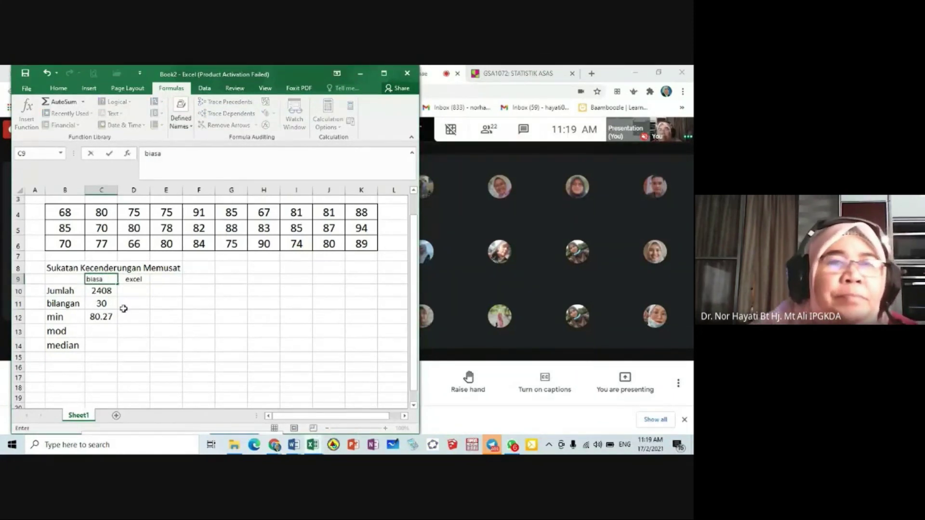
drag(124, 308, 126, 319)
click(101, 279)
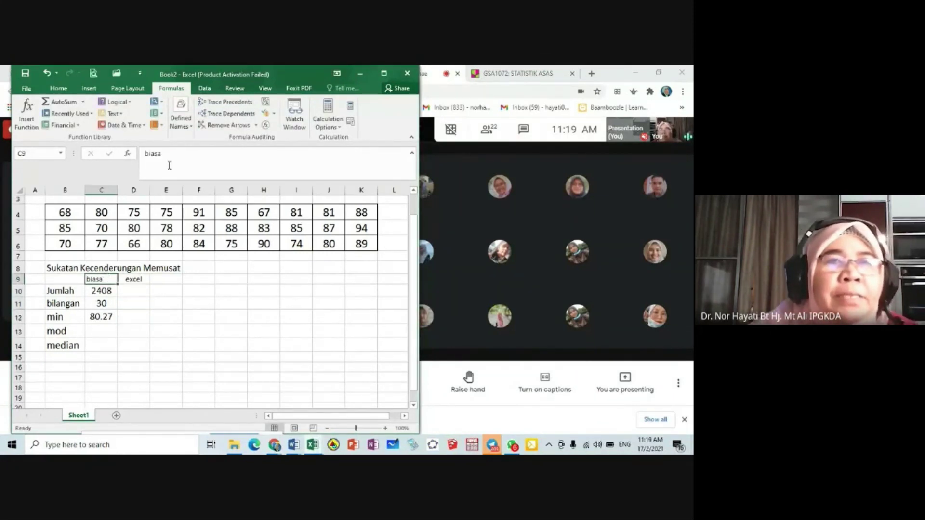
click(58, 89)
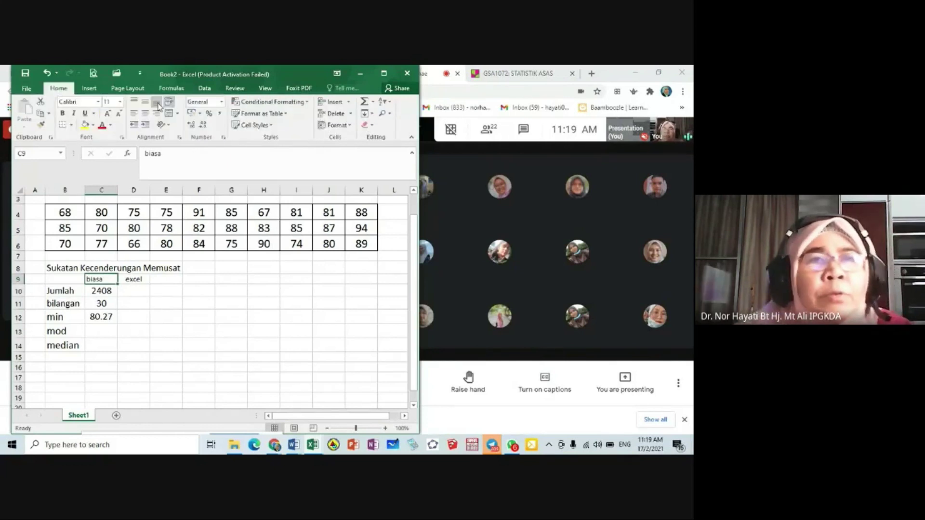
click(145, 114)
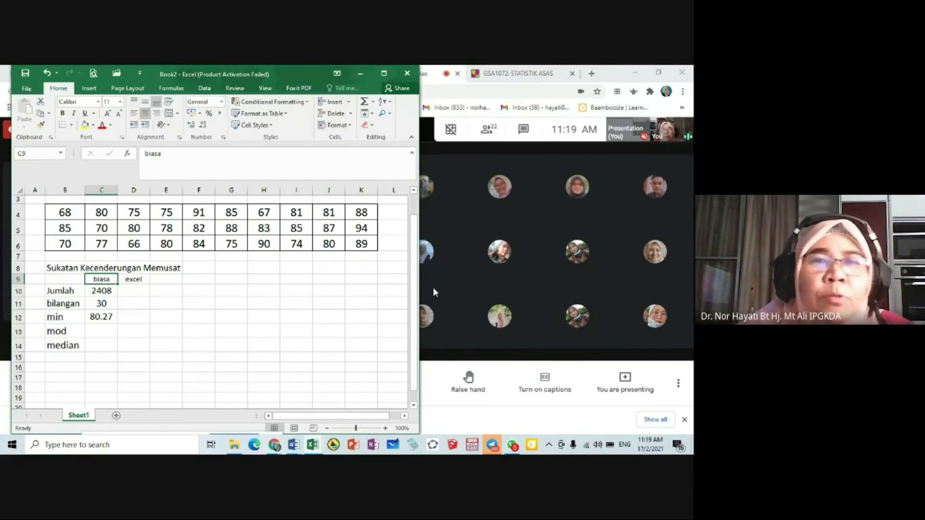
- Select cell D10 for the Excel total and maximize the workbook window
drag(420, 294, 431, 295)
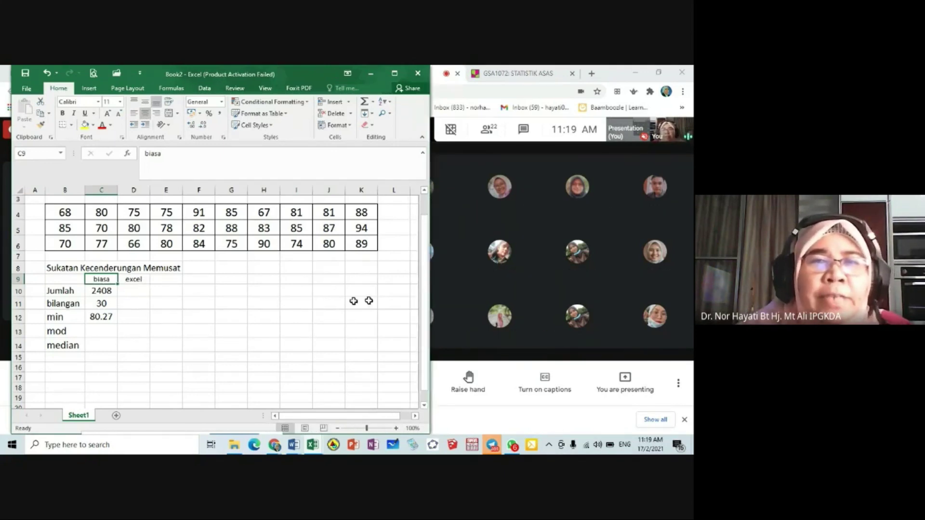
click(137, 292)
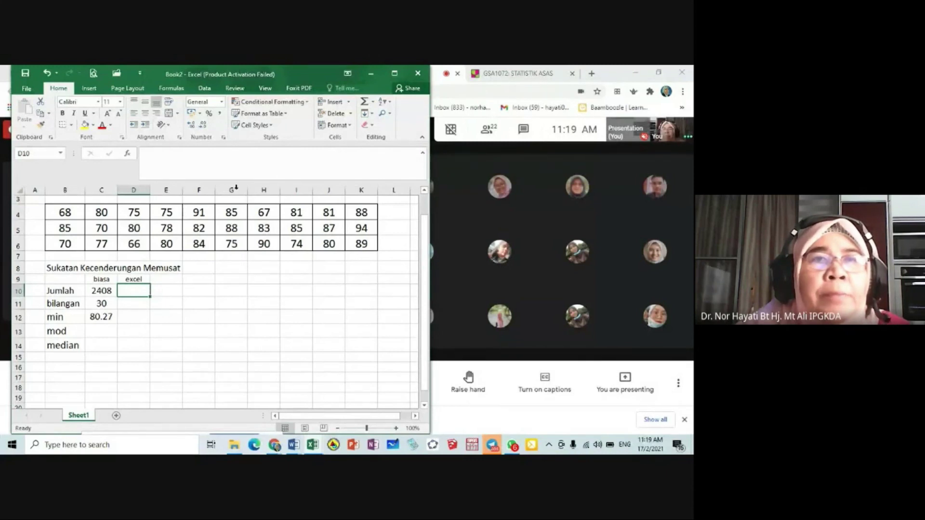
click(171, 89)
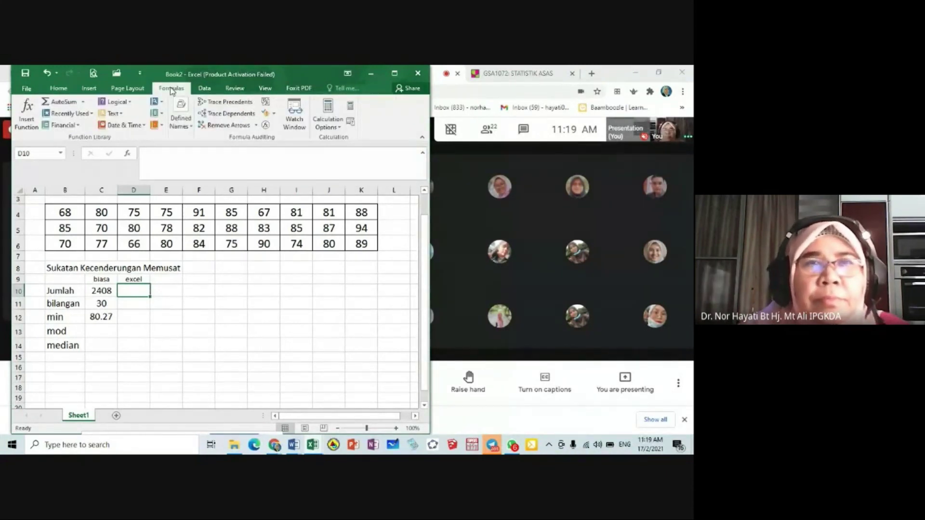
click(394, 73)
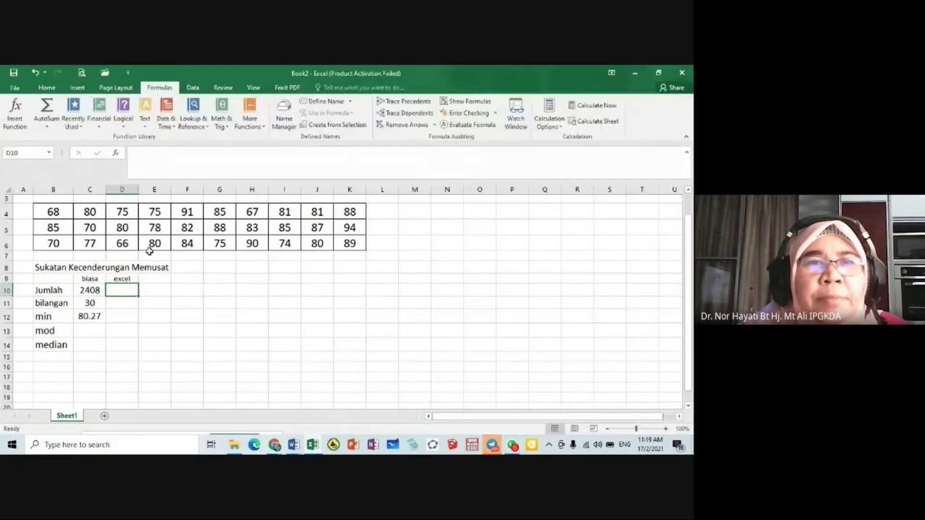
- Insert the SUM function into D10, choosing it from the most recently used functions
click(15, 115)
drag(489, 125, 487, 163)
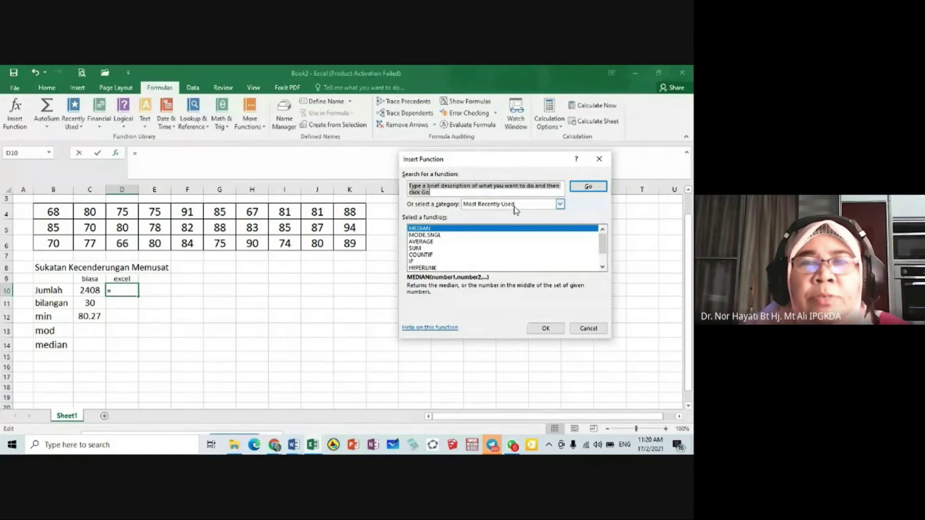
click(467, 249)
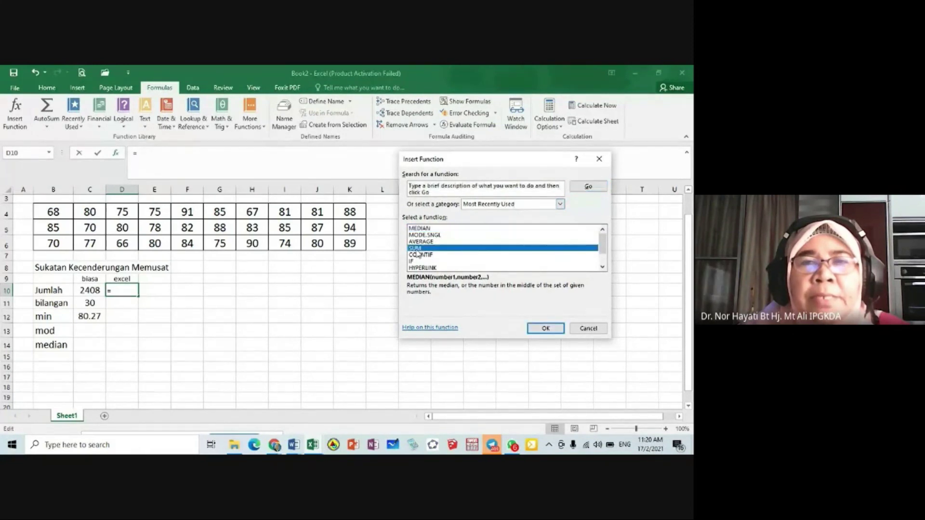
click(560, 205)
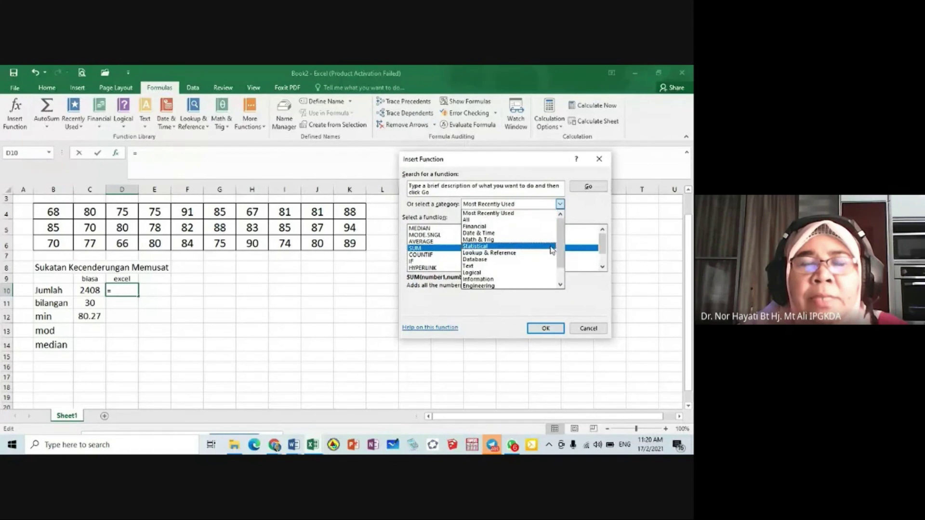
click(560, 204)
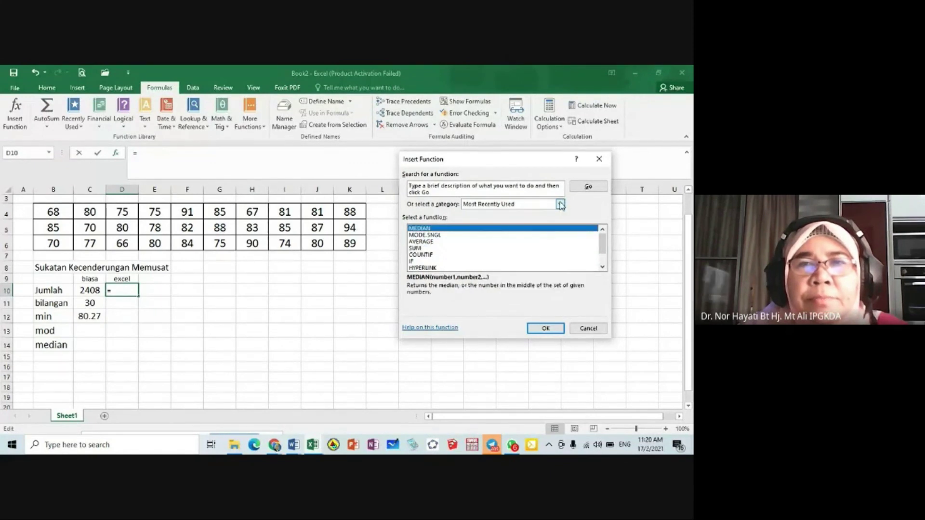
click(432, 249)
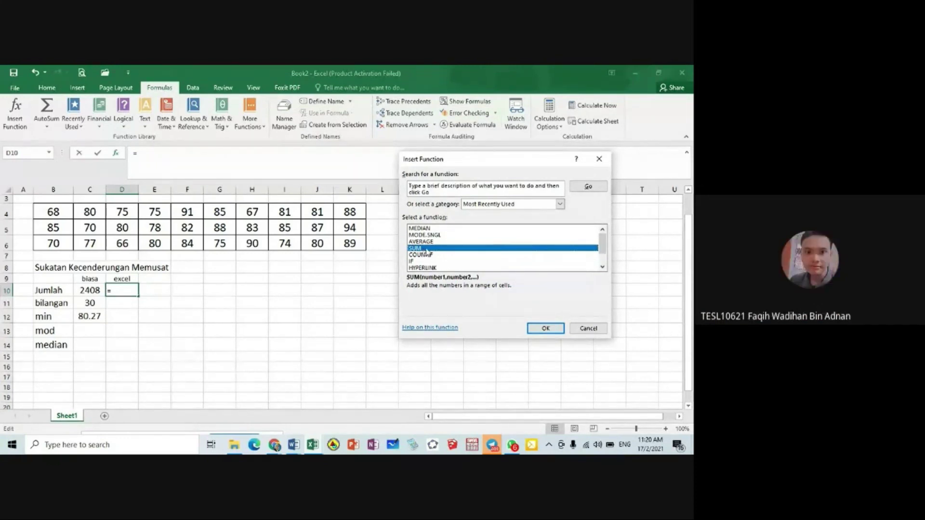
click(546, 328)
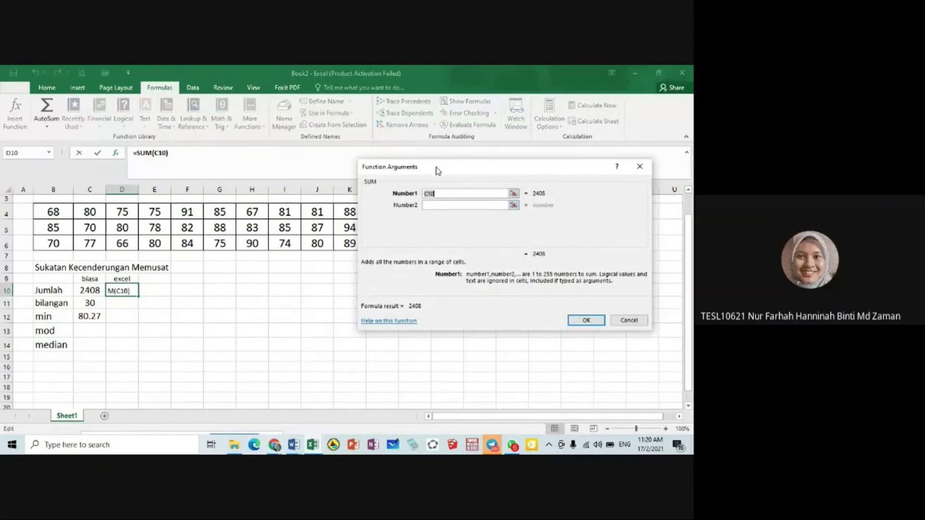
- Replace the SUM argument with the weight data range B4:K6 and complete the formula in D10
drag(437, 169, 449, 172)
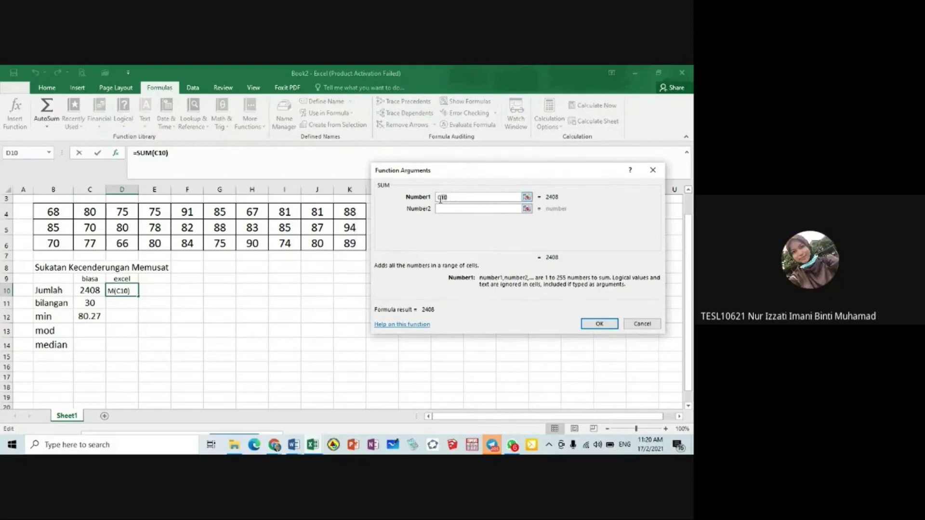
key(BackSpace)
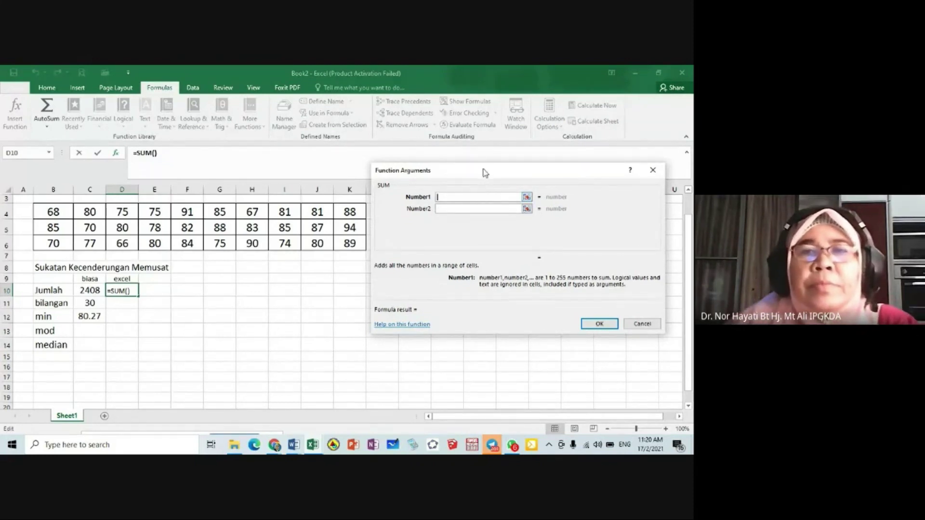
drag(485, 173, 510, 176)
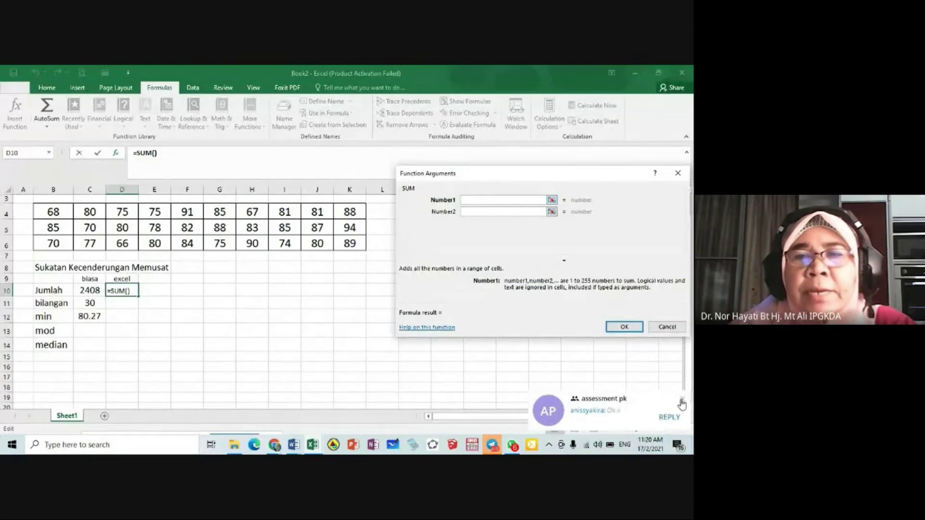
click(682, 402)
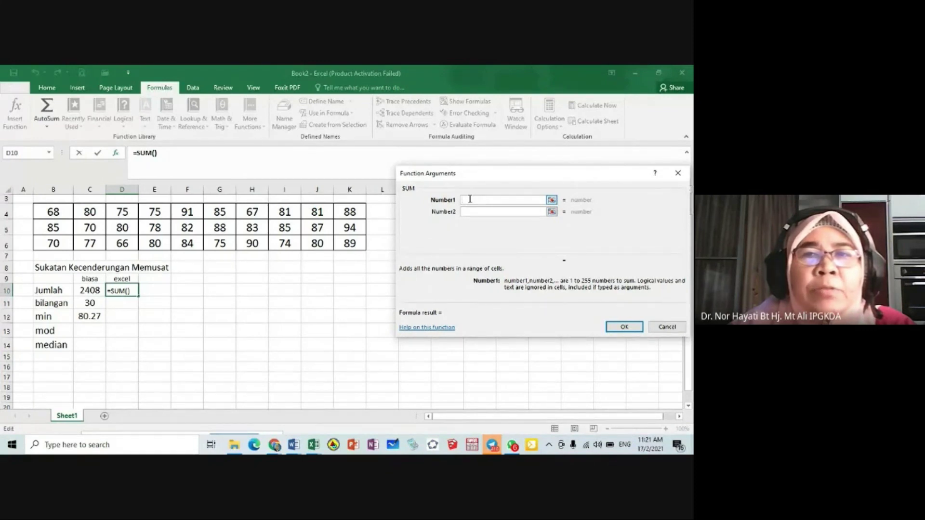
drag(54, 212, 285, 214)
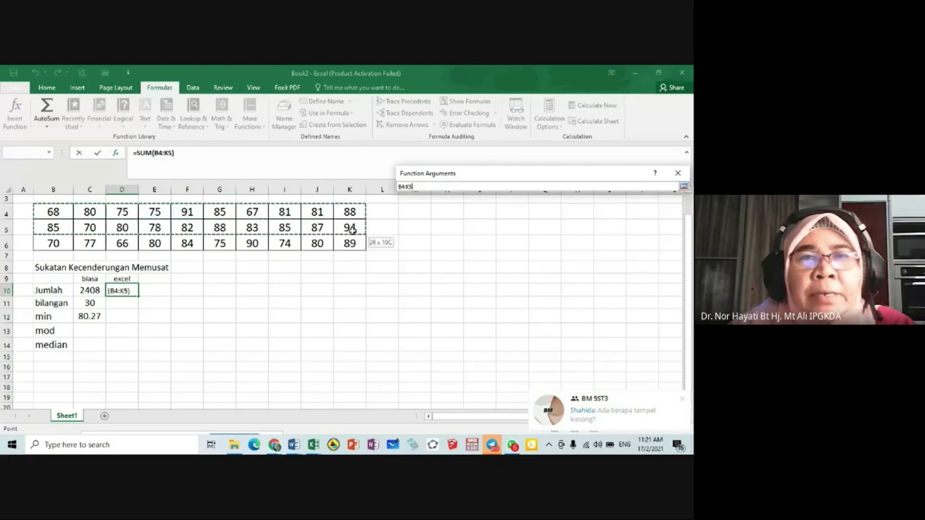
drag(352, 230, 351, 243)
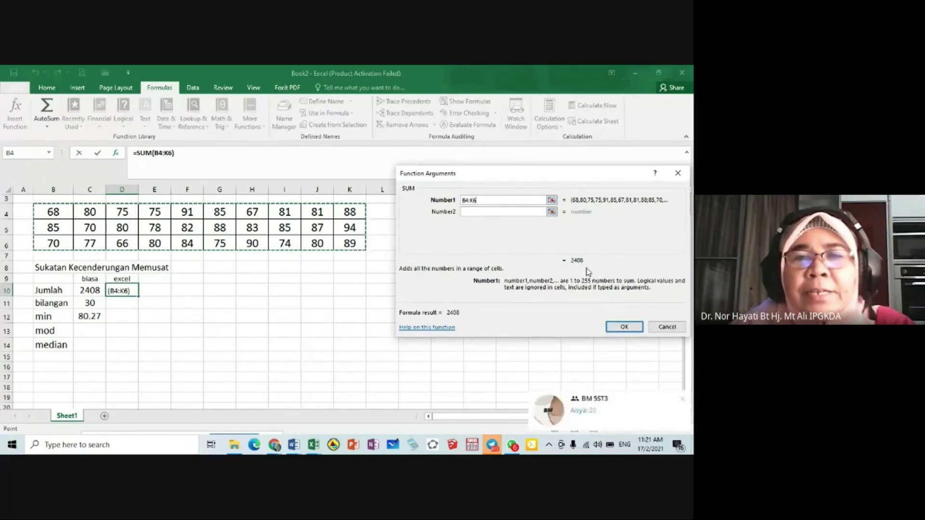
click(682, 401)
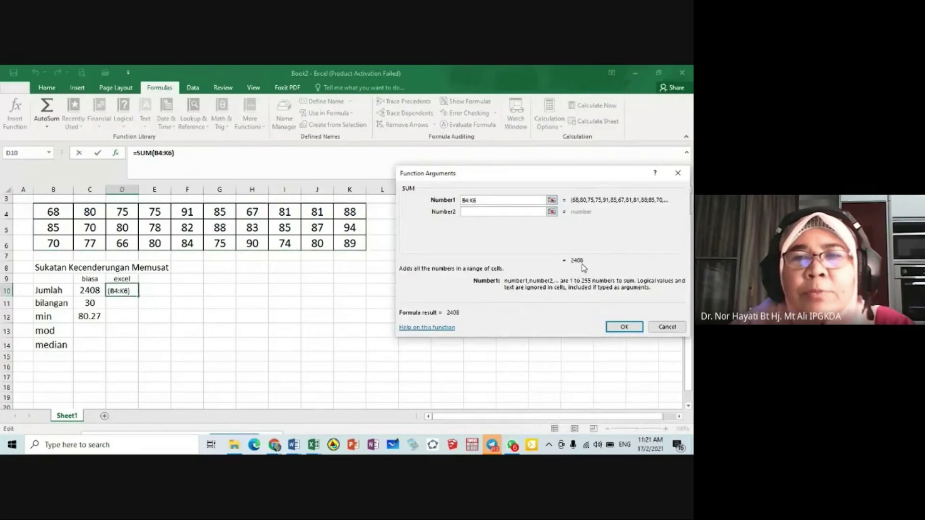
click(625, 328)
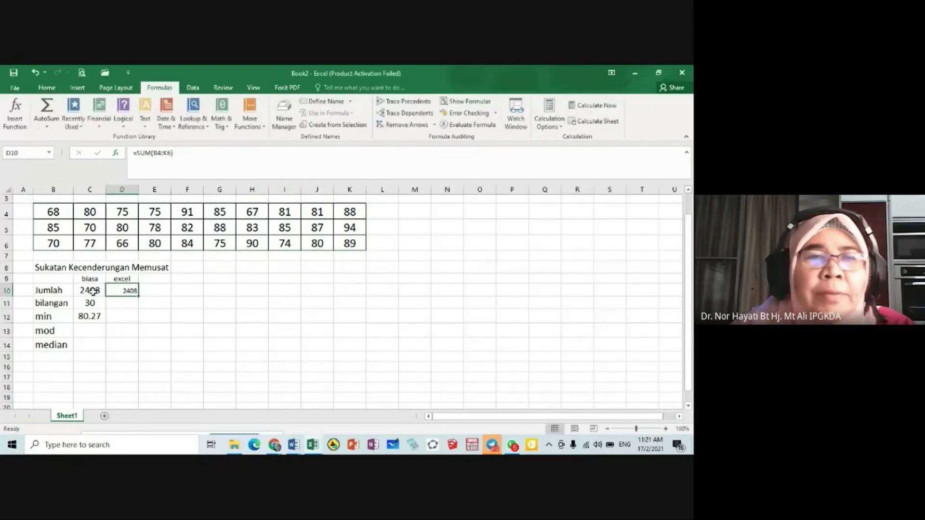
- Enlarge the total in D10 to font size 14 and centre it in the cell
click(47, 88)
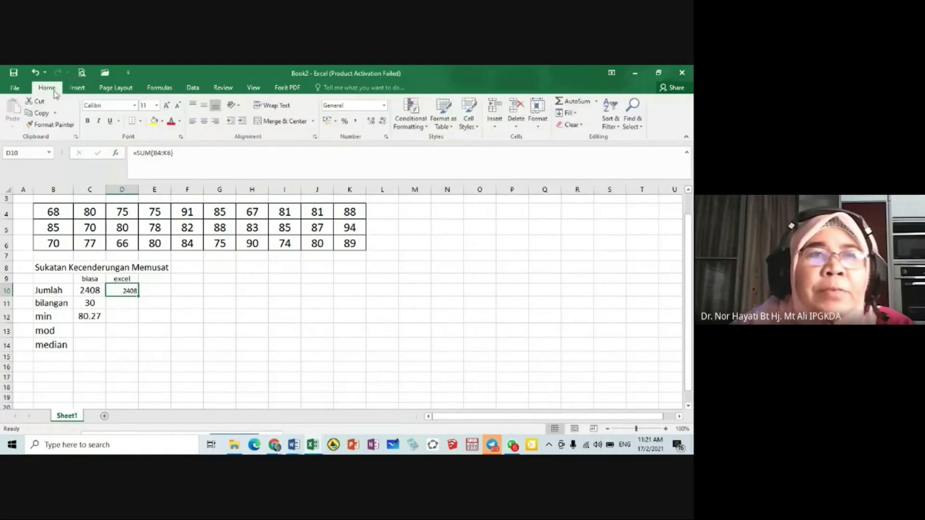
click(166, 105)
click(167, 105)
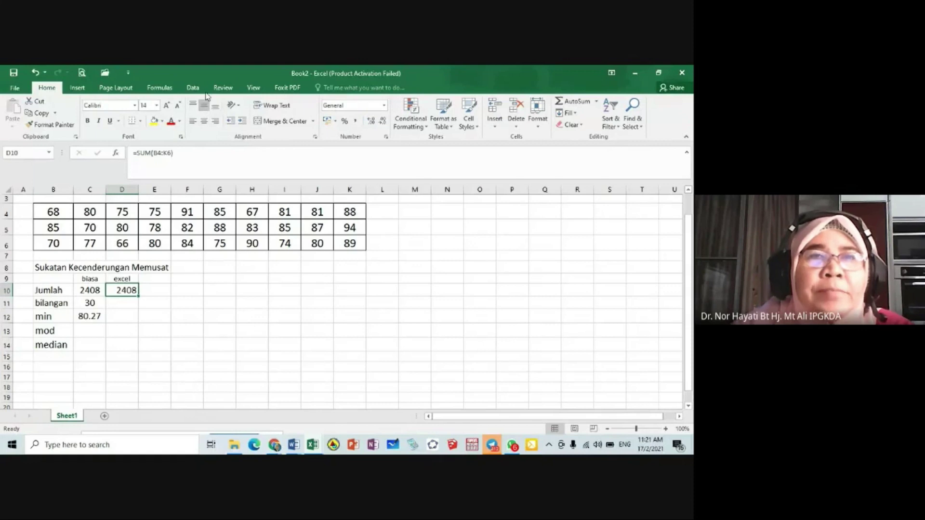
click(204, 121)
click(262, 294)
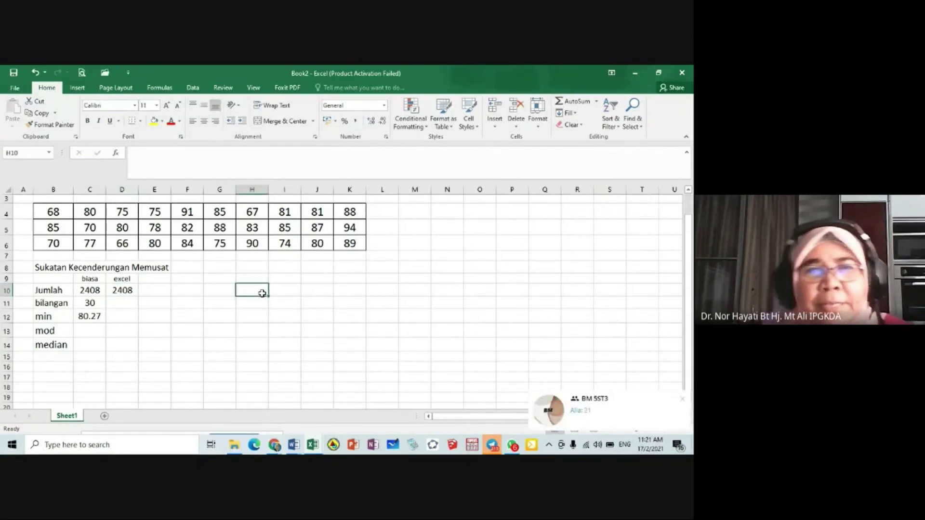
click(683, 399)
- Inspect the SUM formula in D10 and change the weight in H6 to 99 to test recalculation
click(122, 290)
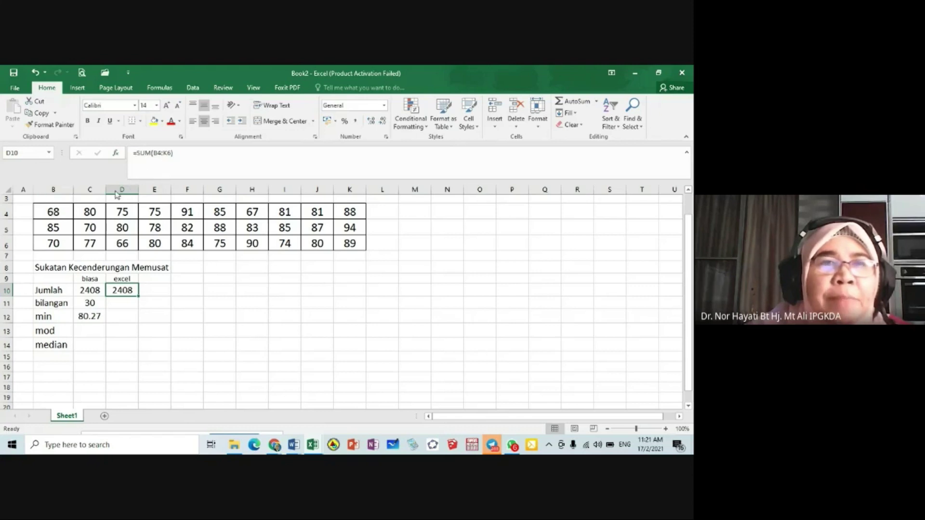
click(58, 212)
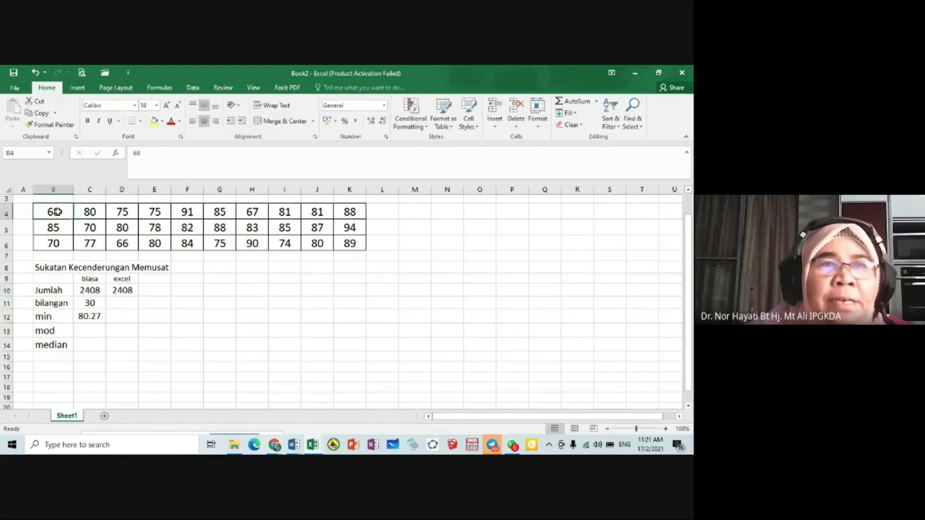
click(122, 292)
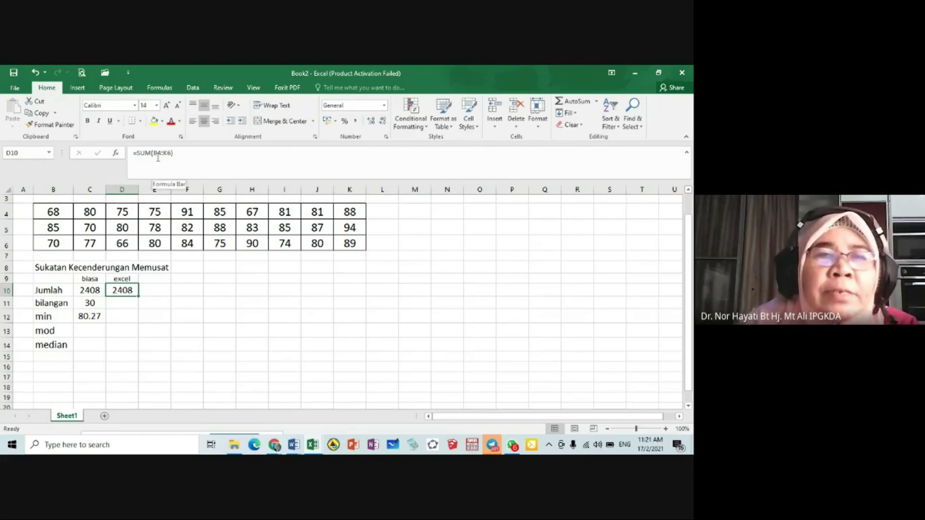
click(256, 244)
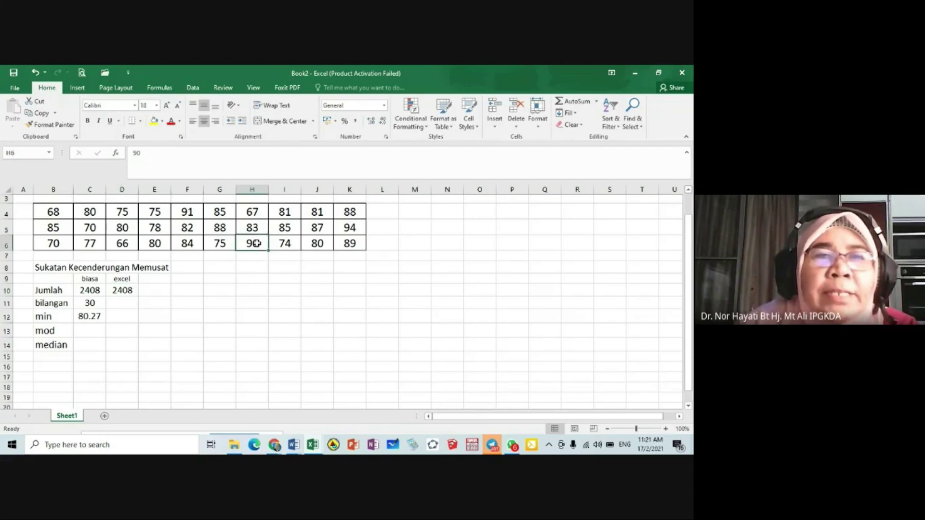
text(99)
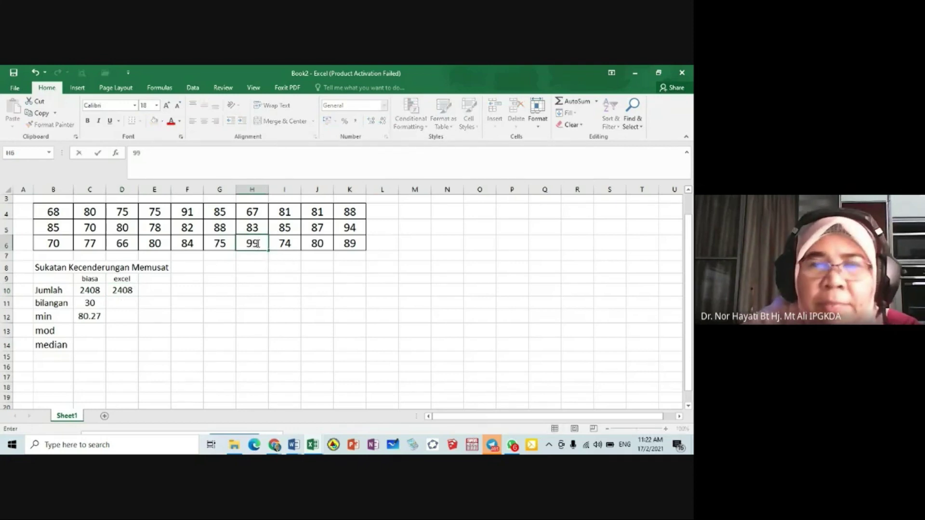
key(Return)
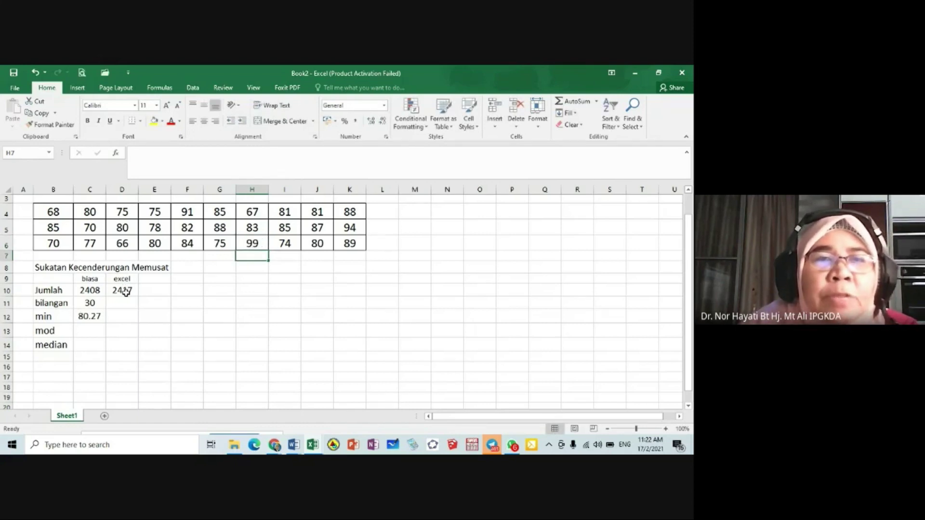
- Compare the manual total in C10 with the SUM formula in D10 and undo the test change to H6
click(94, 290)
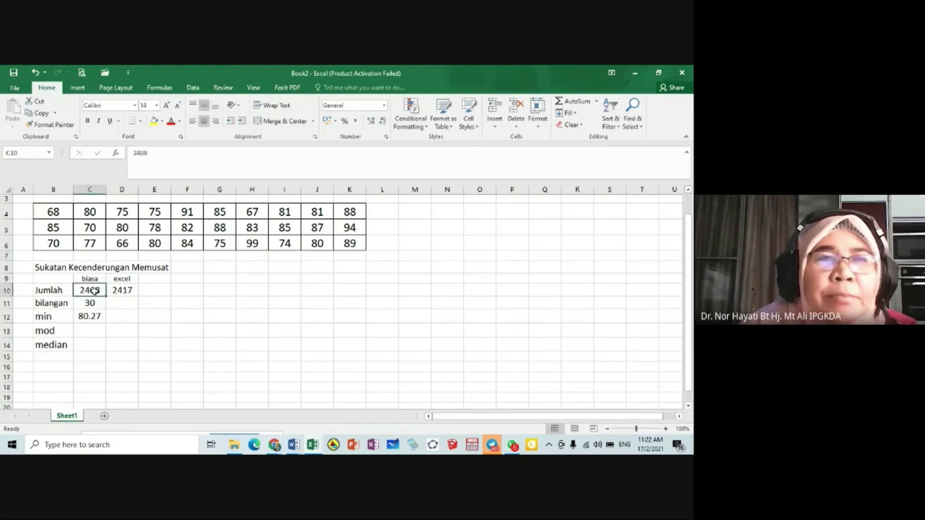
click(119, 289)
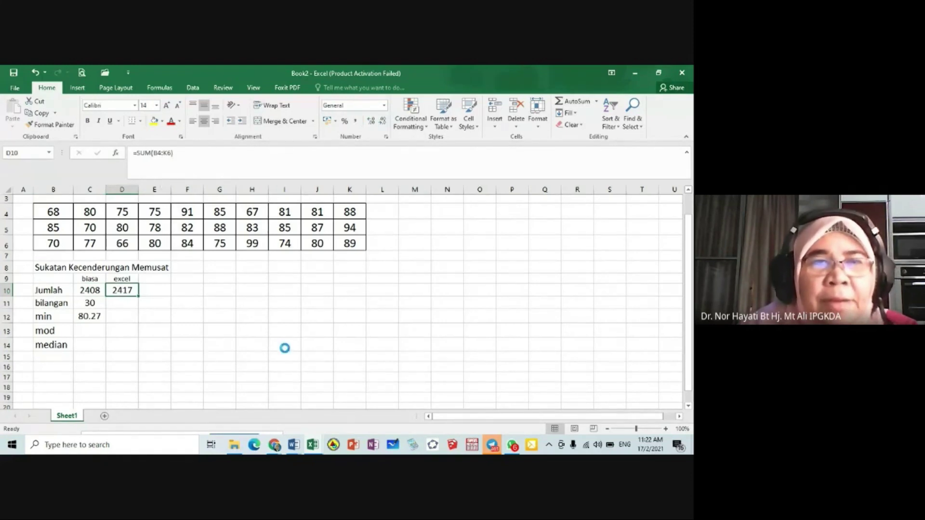
key(ctrl+z)
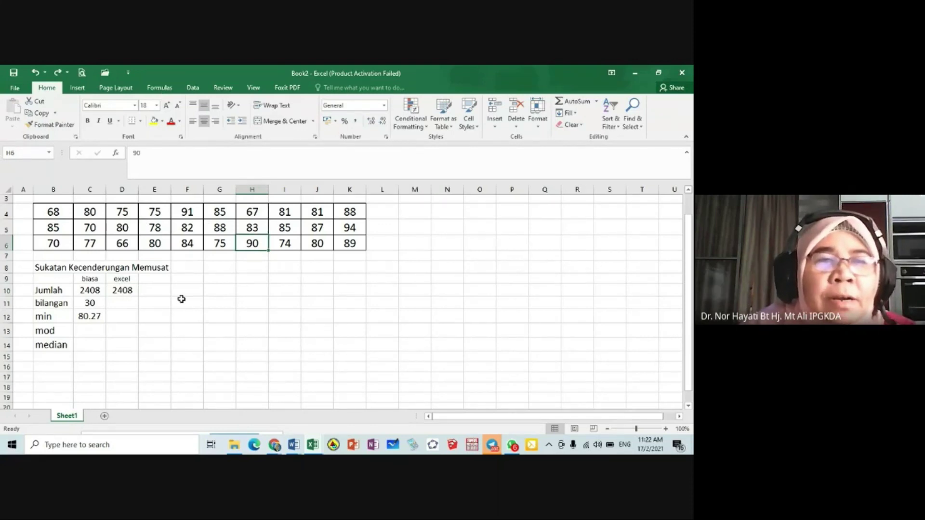
- Enter 30 as the data count in D11, enlarge it to font size 14 and centre it
click(121, 303)
text(30)
key(Return)
click(123, 302)
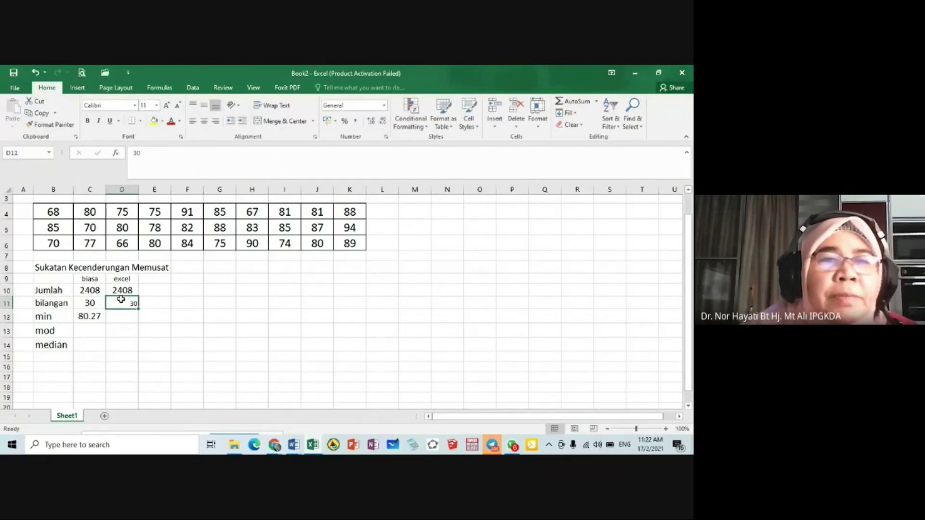
click(166, 106)
click(166, 106)
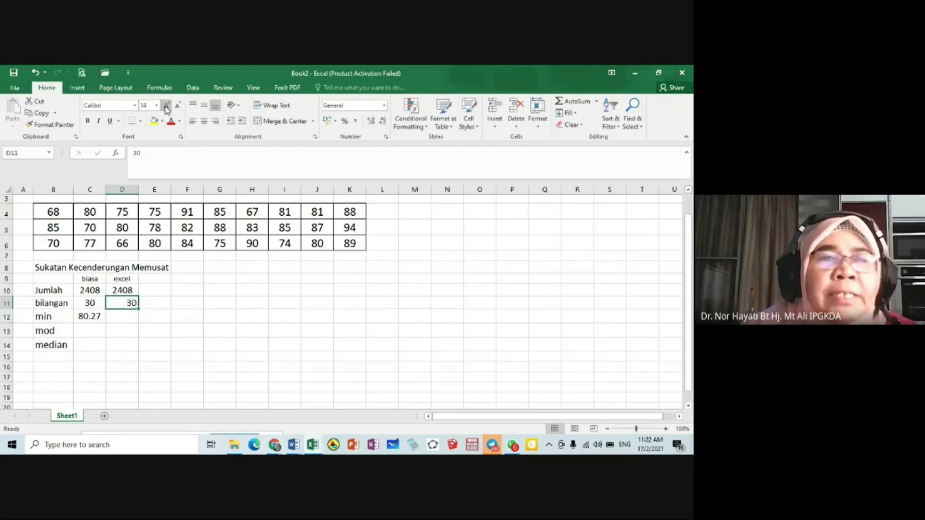
click(204, 121)
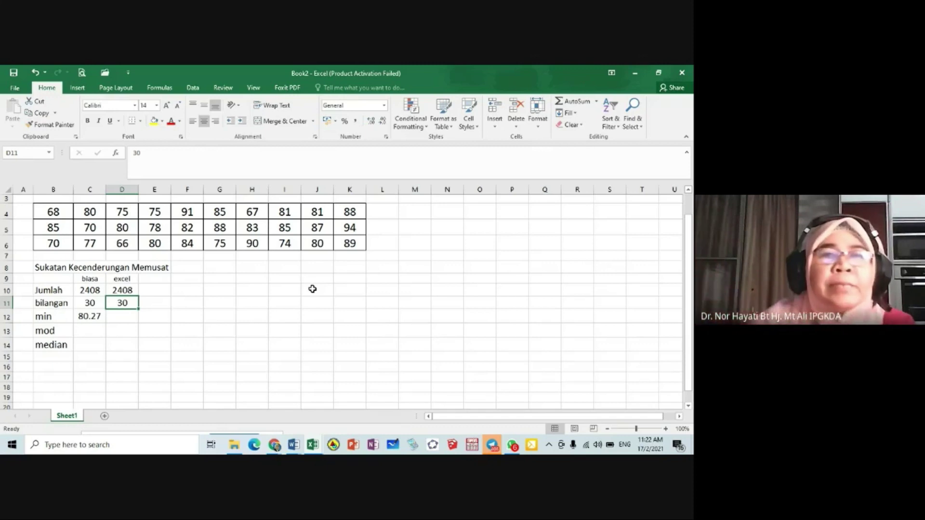
- Shrink the workbook window from full screen and stretch it slightly taller and wider beside the meeting window
click(126, 317)
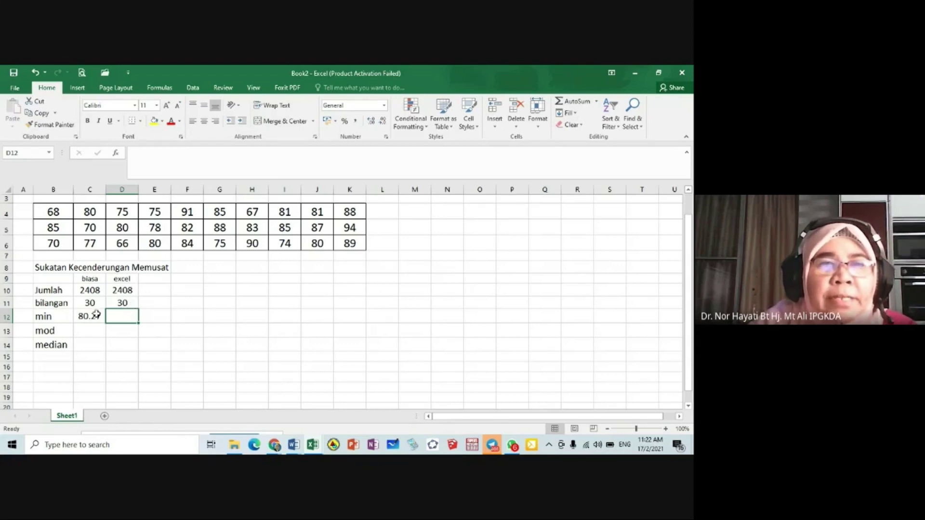
click(659, 72)
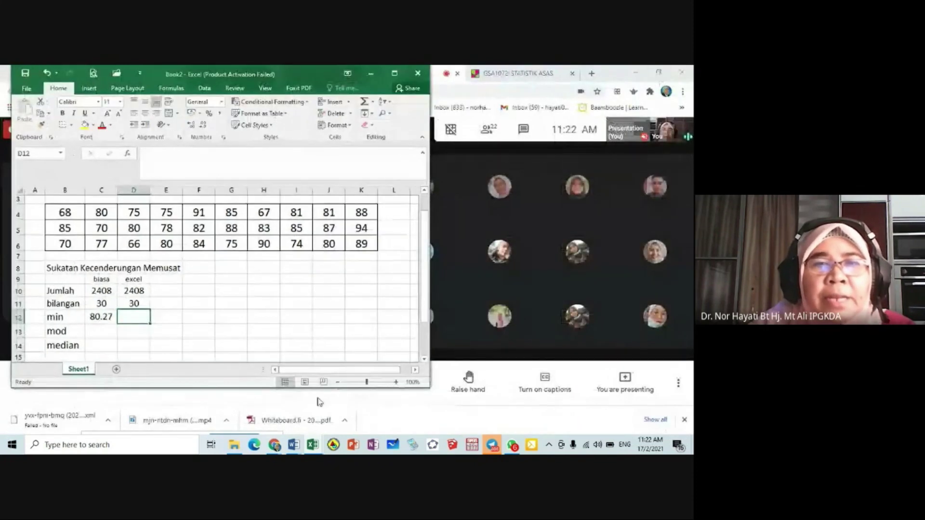
drag(266, 390, 269, 424)
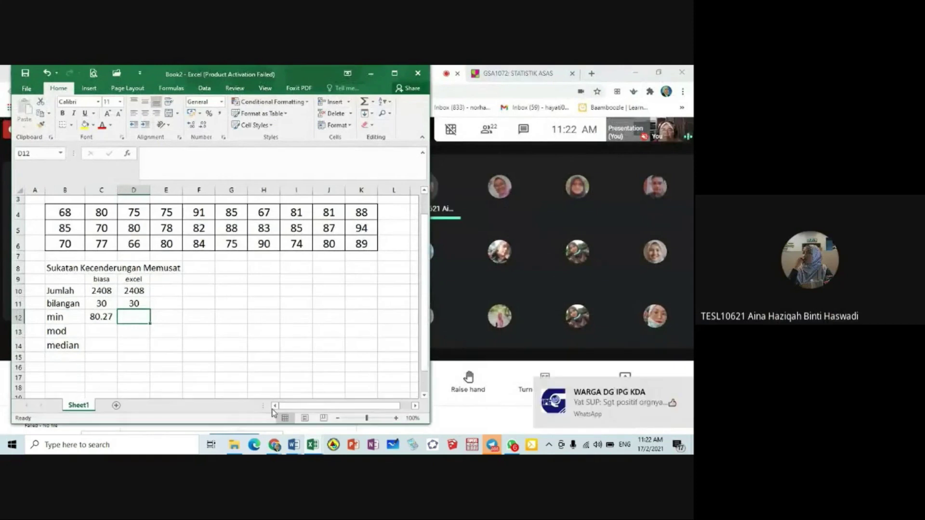
click(515, 366)
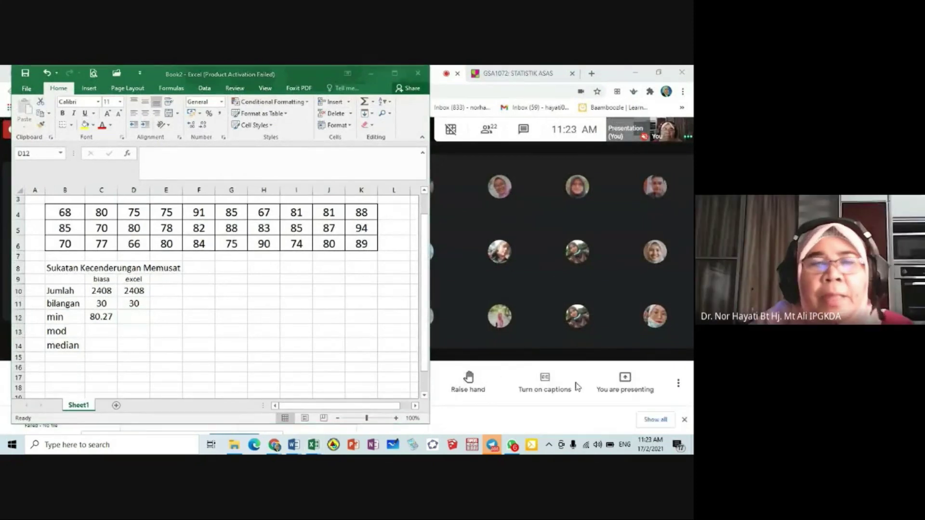
drag(11, 273, 5, 273)
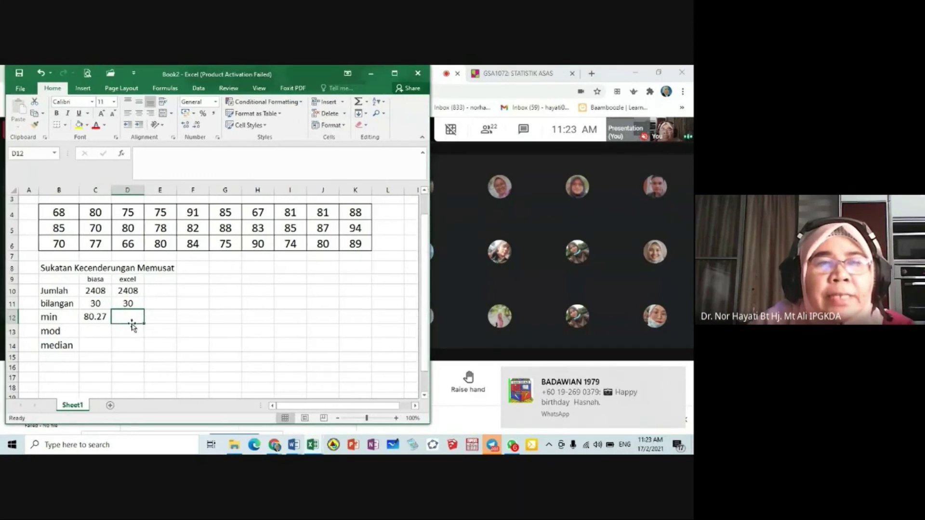
click(676, 378)
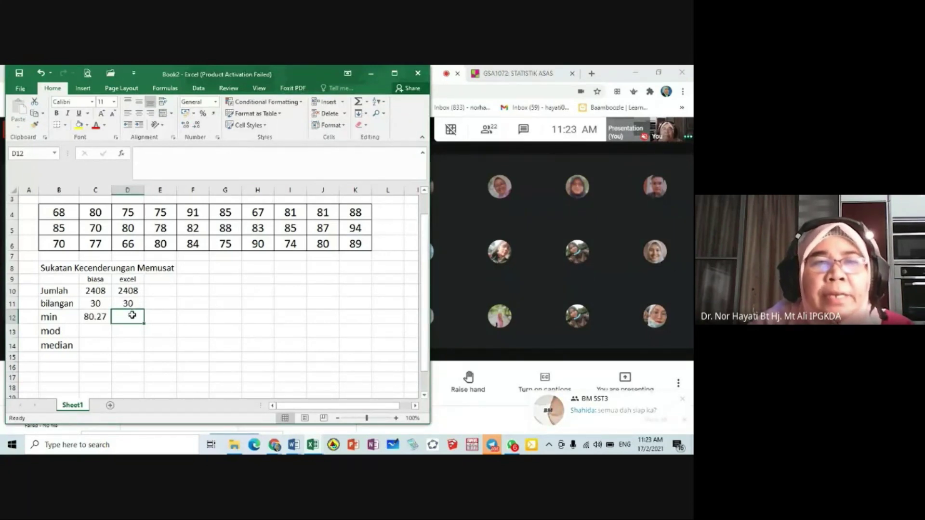
double_click(132, 316)
text(=)
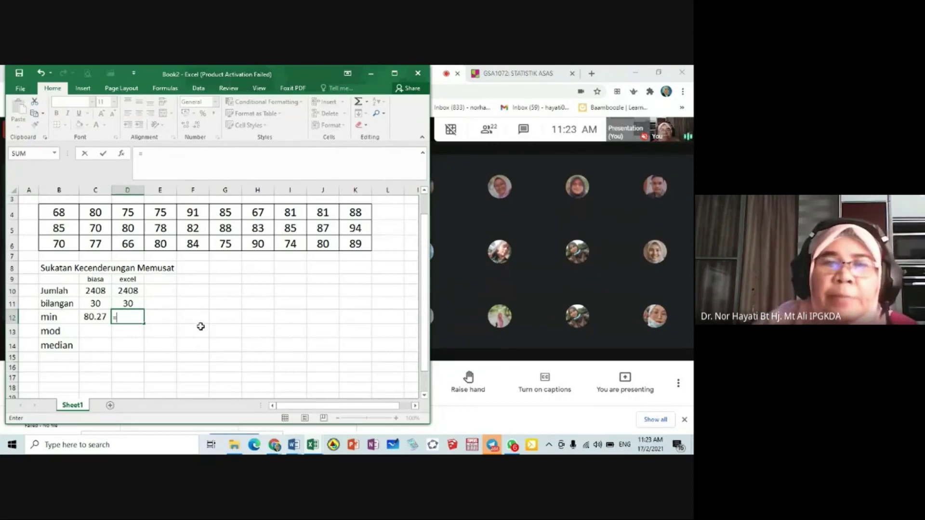
click(136, 293)
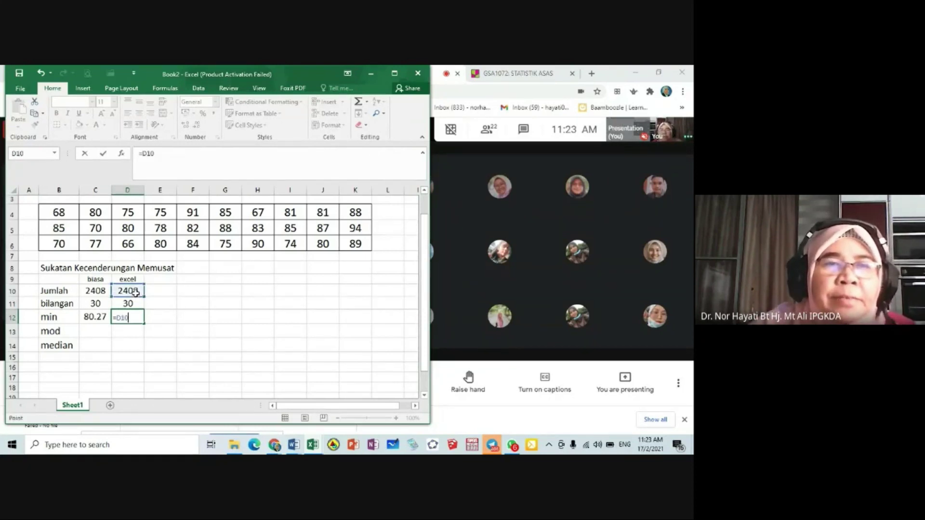
key(Escape)
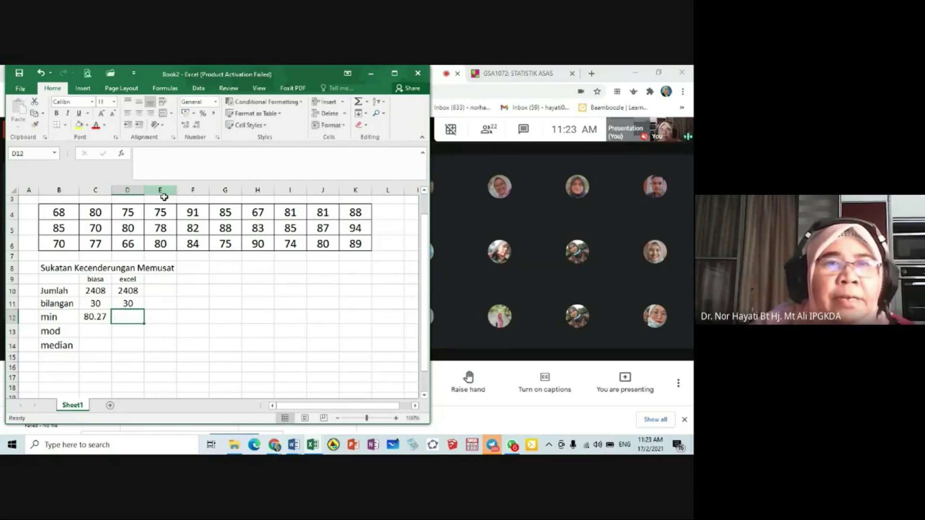
click(135, 288)
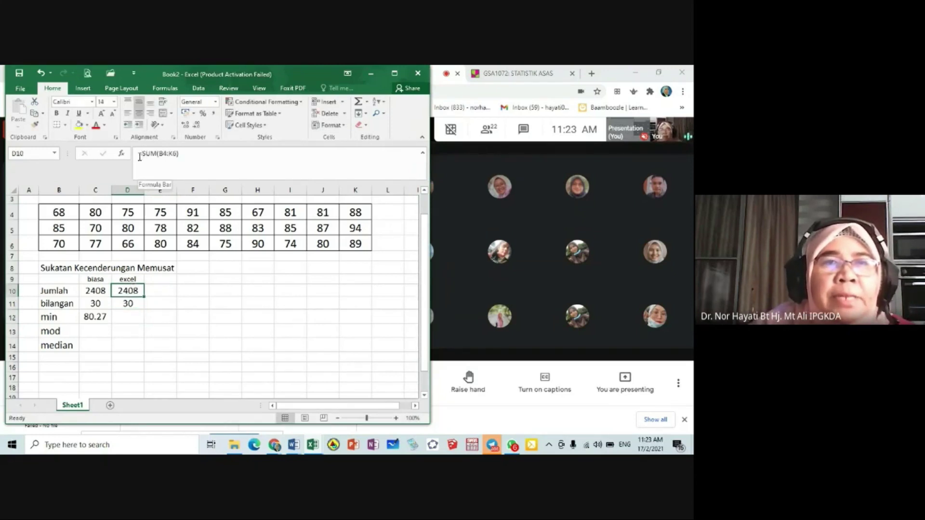
- Calculate the mean in D12 with the formula =D10/D11, dividing the total by the count
click(132, 317)
text(=)
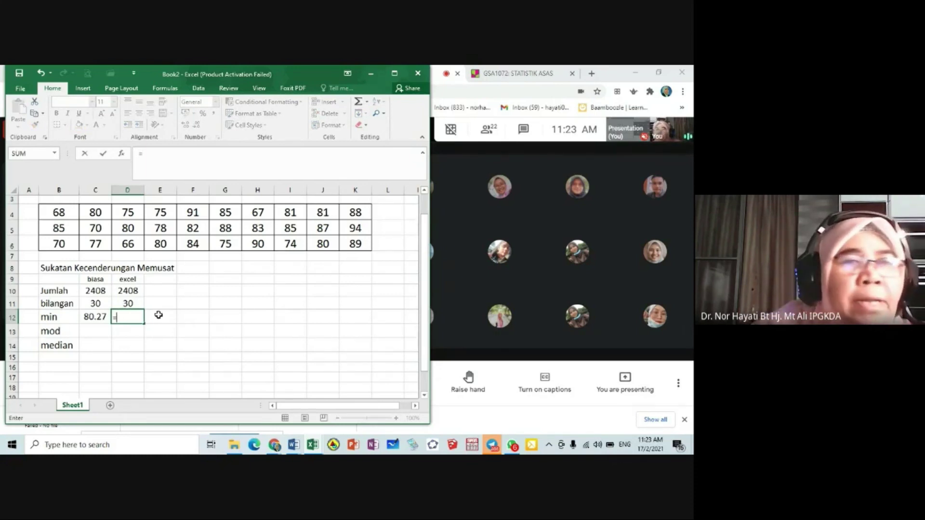
click(136, 292)
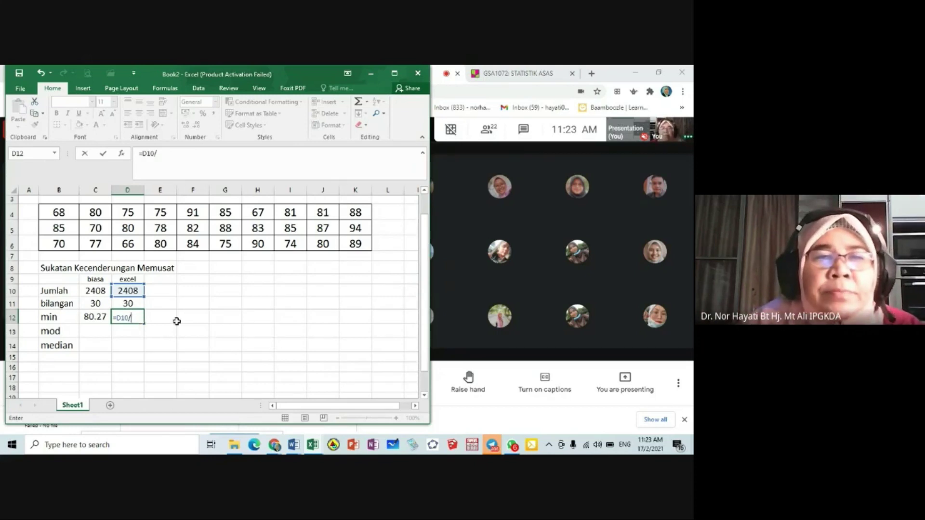
click(134, 304)
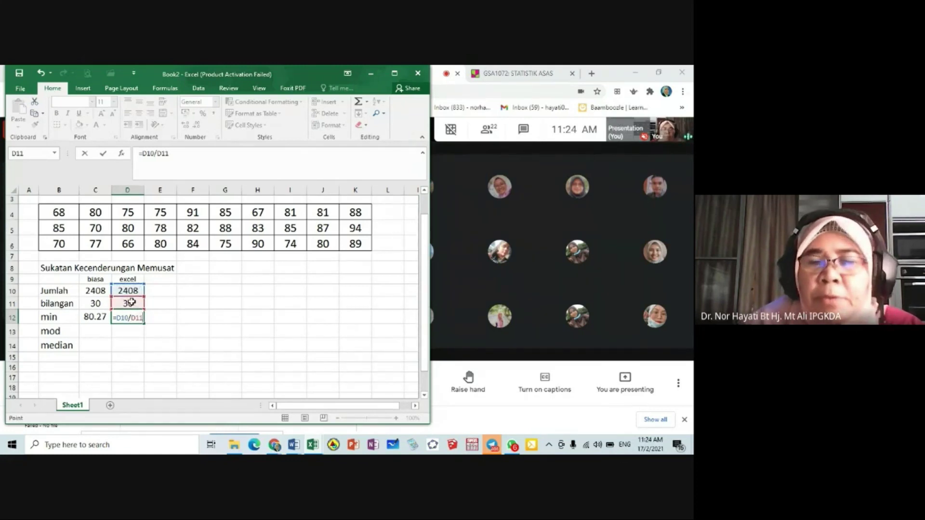
key(Return)
- Format the mean in D12 with two decimal places, centred alignment and font size 14
click(131, 318)
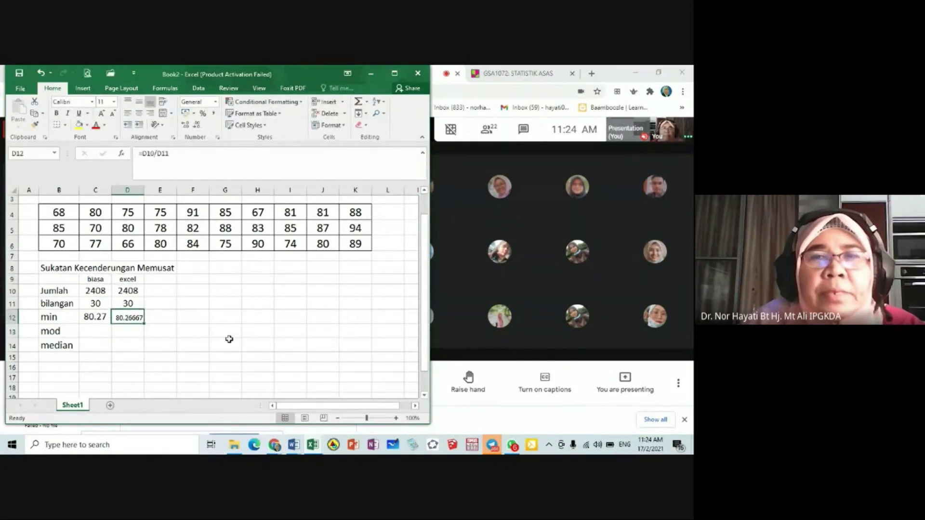
click(101, 113)
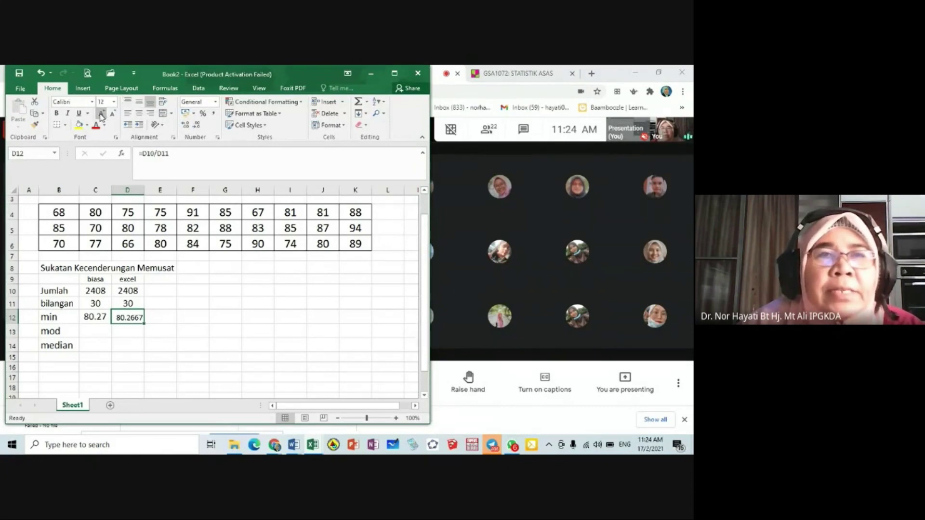
click(198, 127)
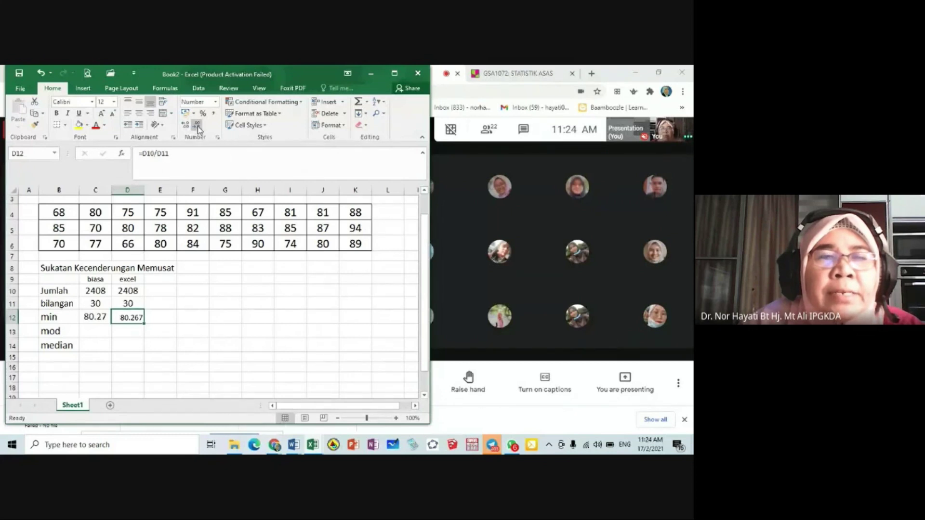
click(198, 128)
click(139, 113)
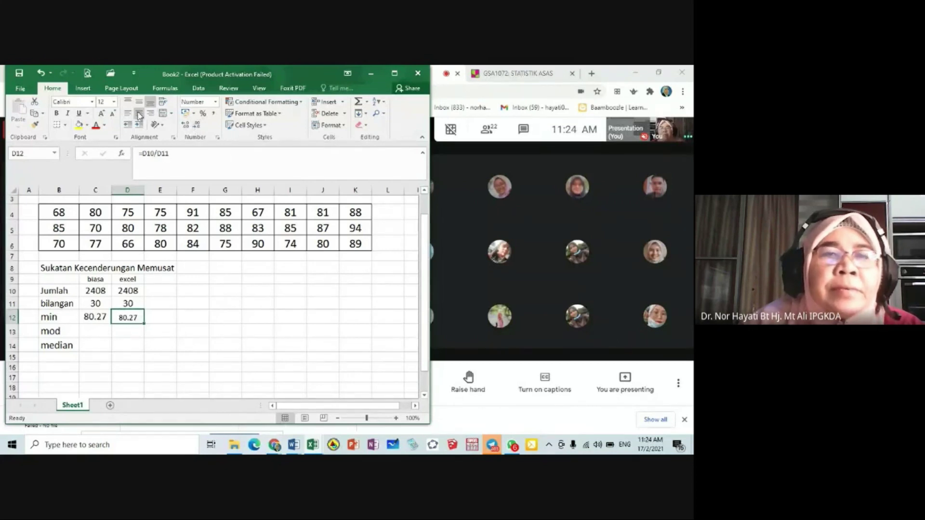
click(186, 128)
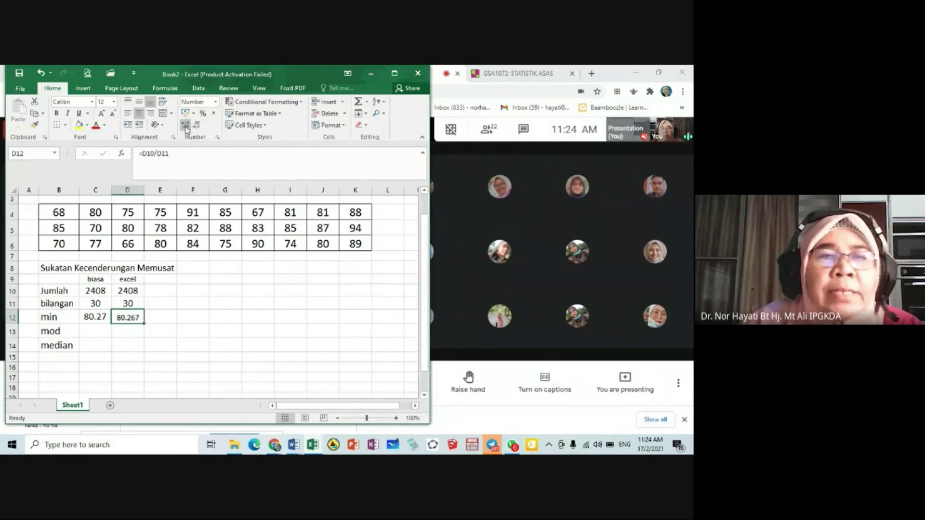
click(186, 127)
click(197, 126)
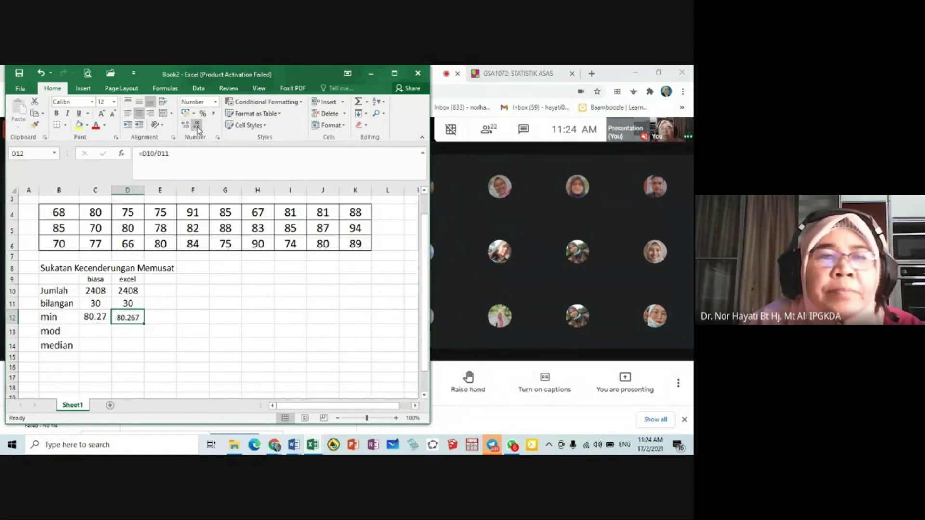
click(197, 126)
click(102, 114)
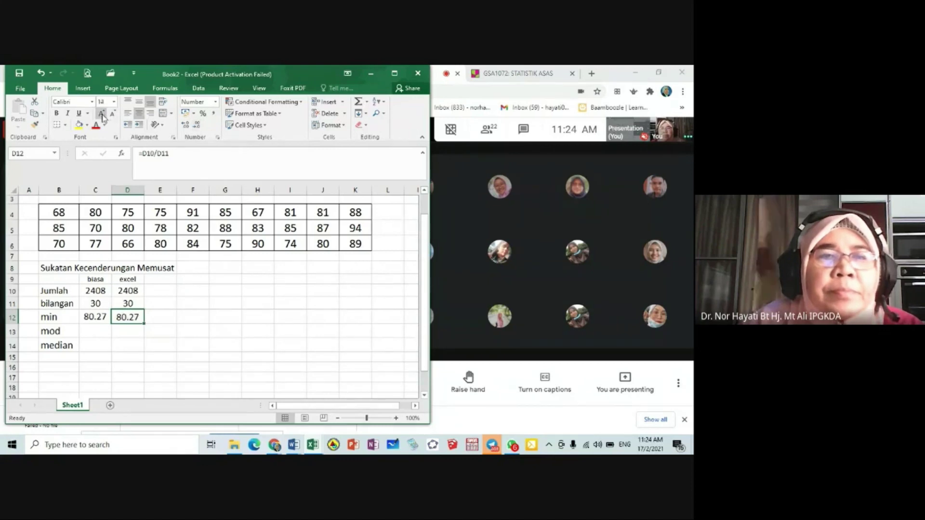
click(219, 349)
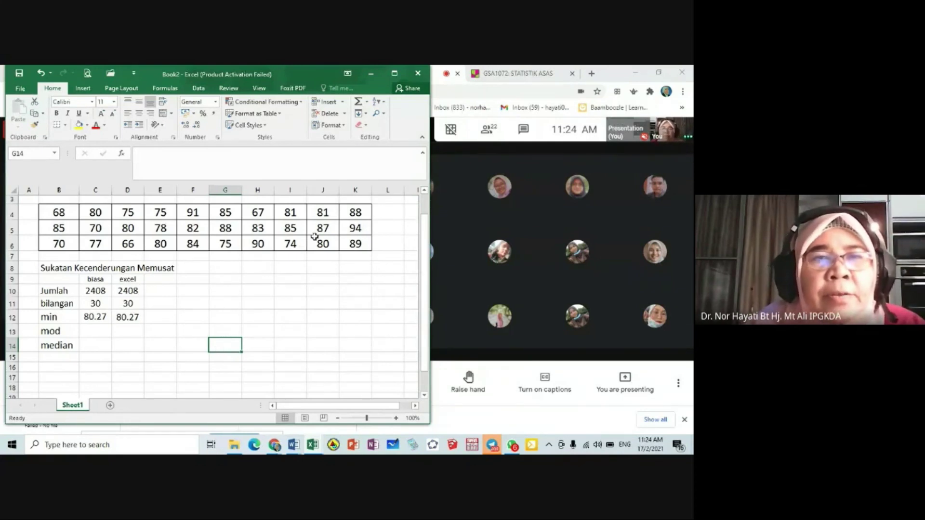
- Change the weight in H6 to 99 to test the recalculation of total and mean, and undo the change
click(264, 245)
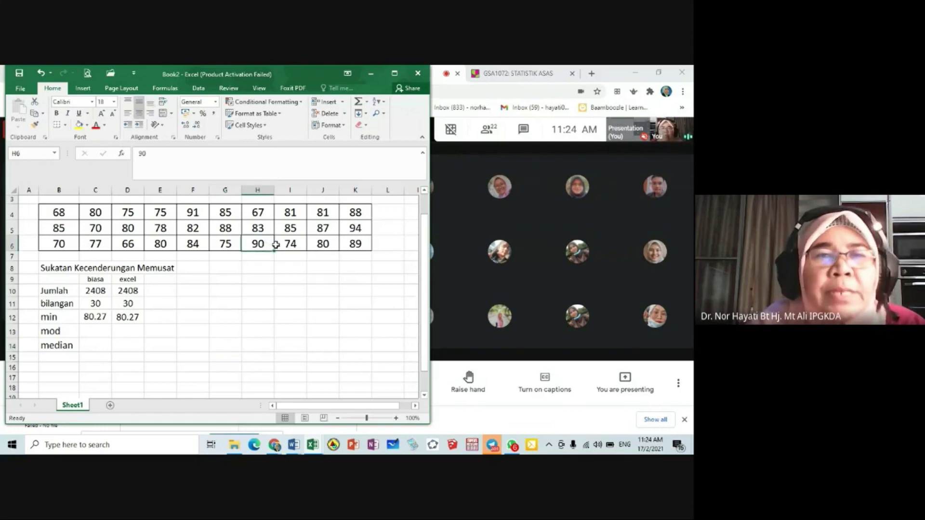
text(99)
key(Return)
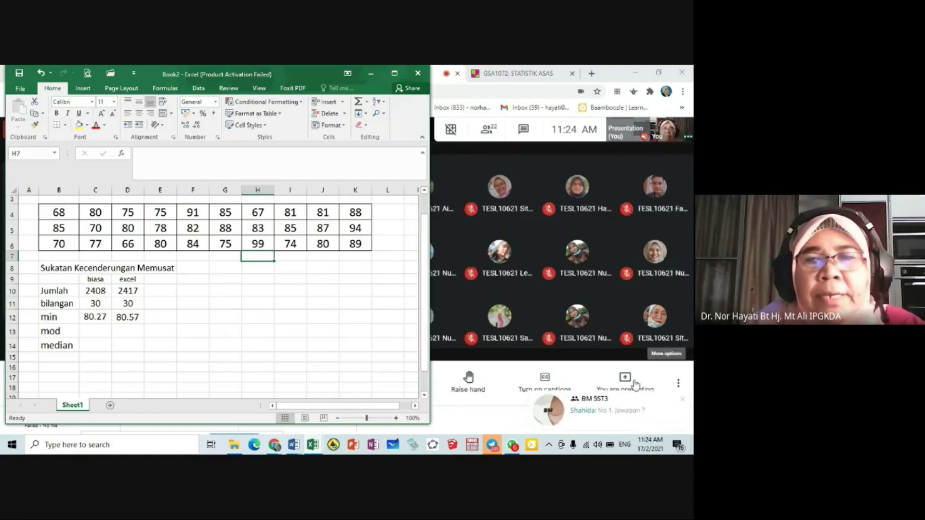
click(683, 401)
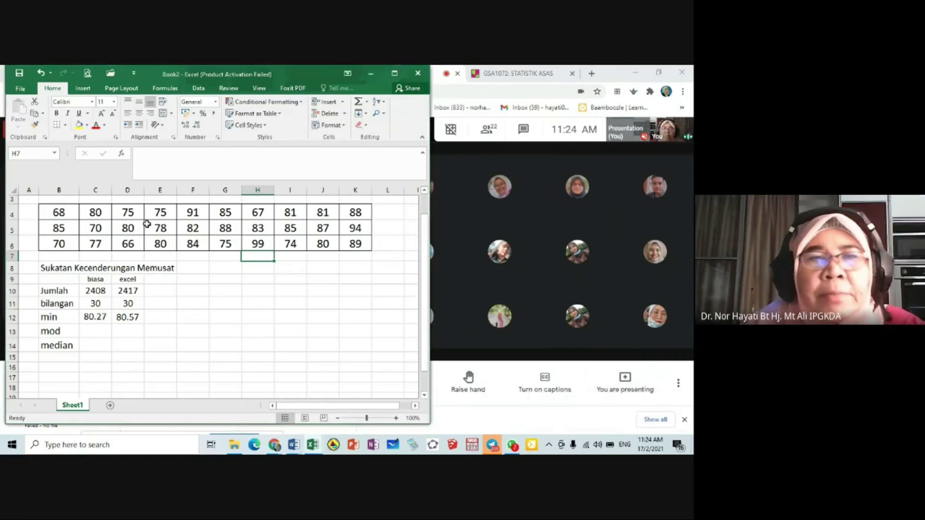
key(ctrl+z)
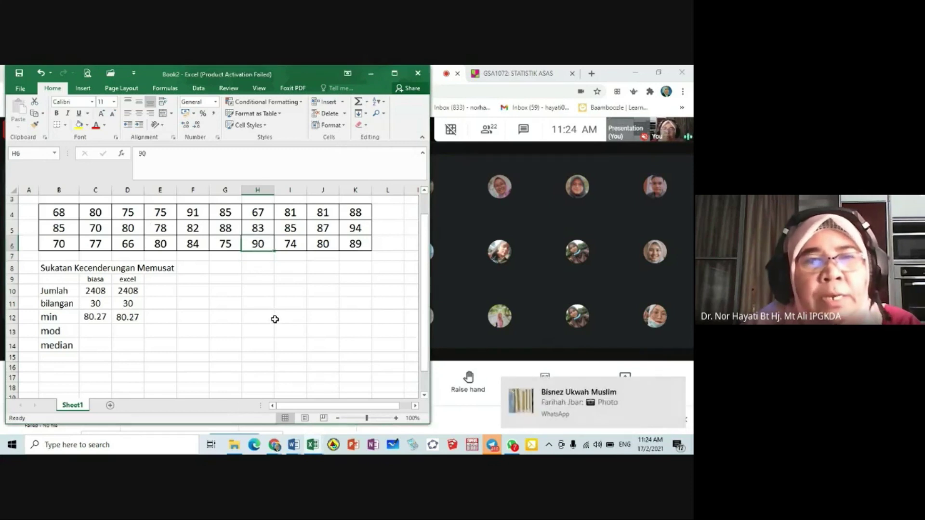
click(239, 268)
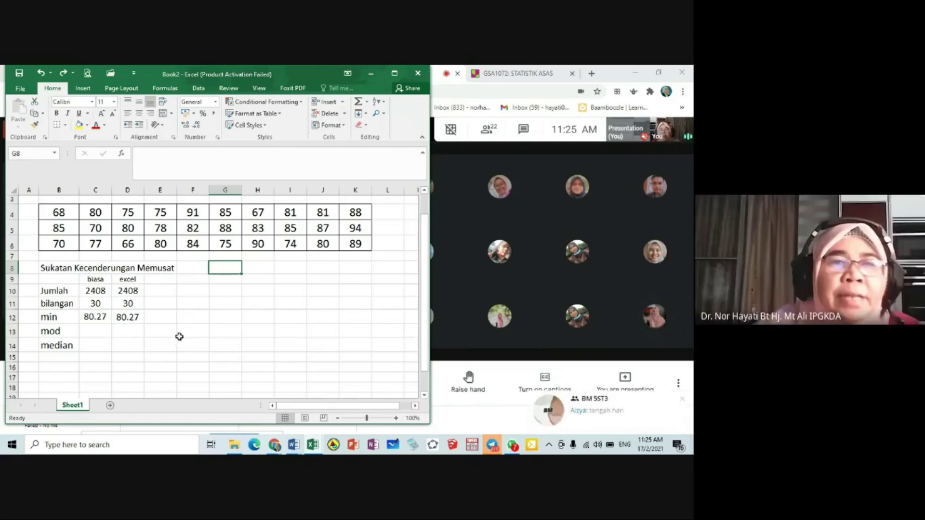
- Merge and centre the "excel" heading across cells D9:E9
click(164, 318)
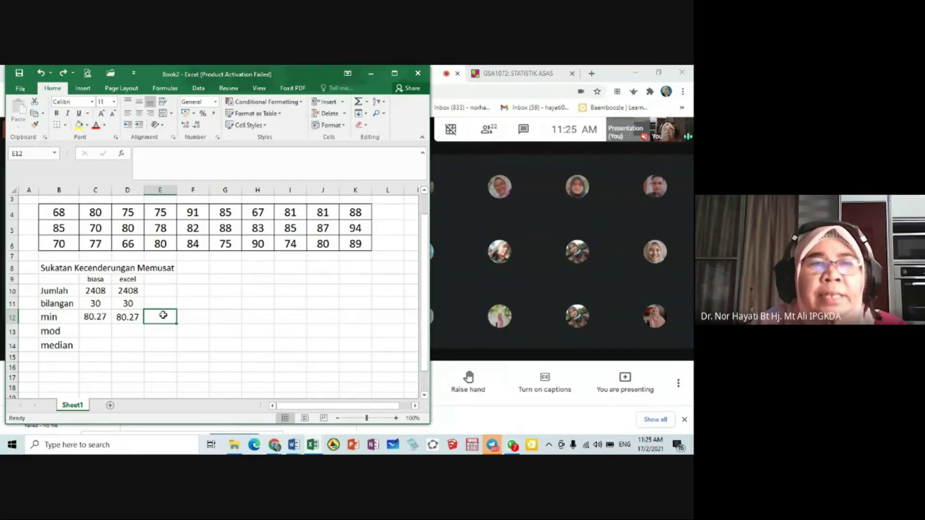
drag(139, 279, 147, 279)
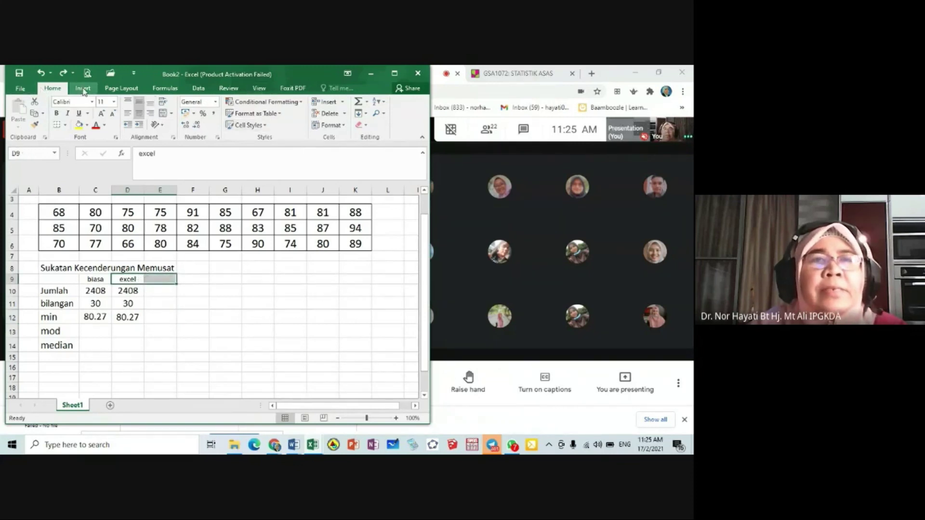
click(164, 114)
click(227, 278)
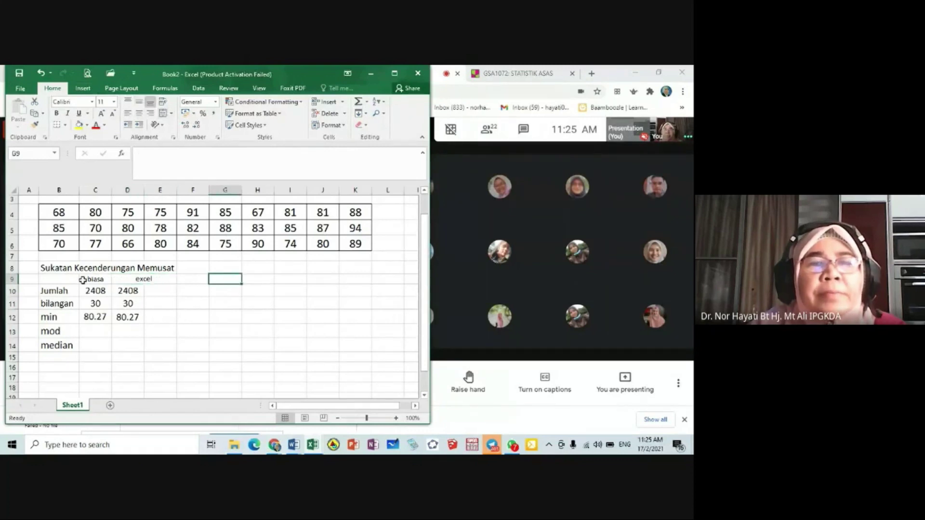
- Insert the AVERAGE function in E12, in the min row under the excel heading
click(165, 316)
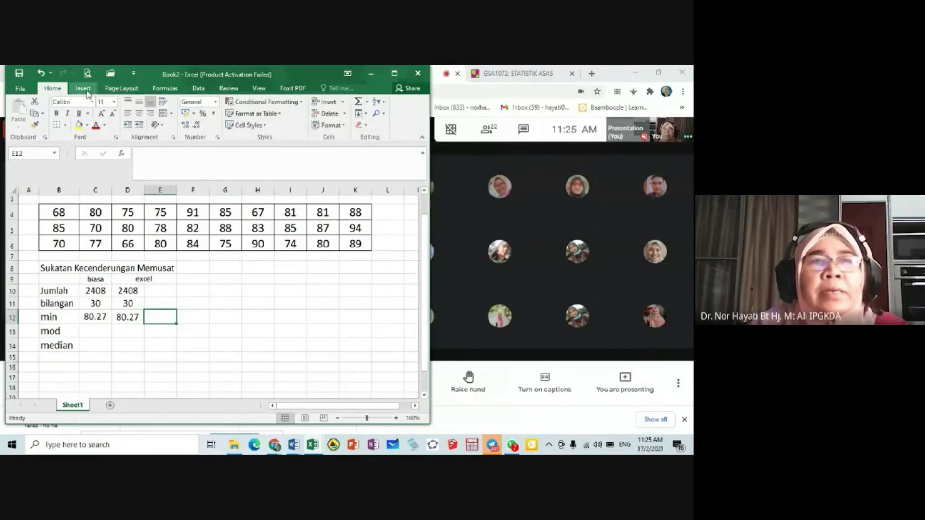
click(166, 89)
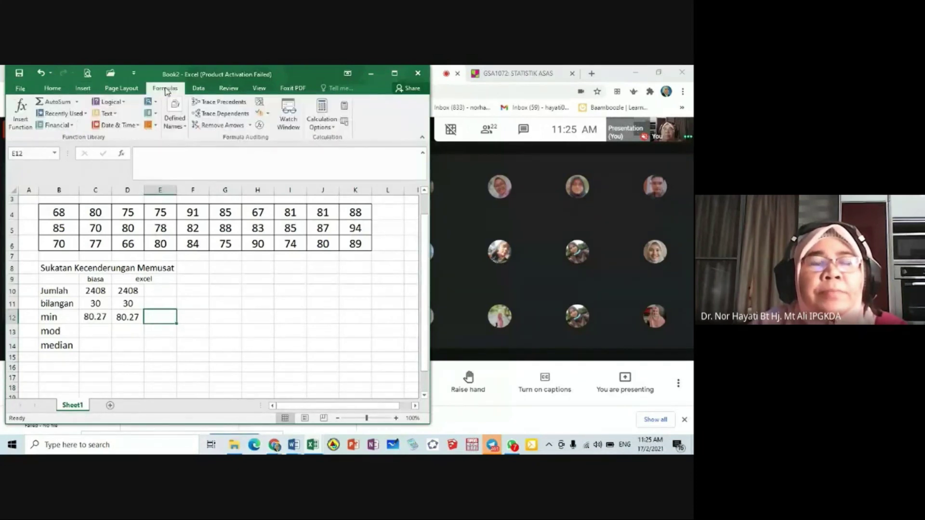
click(21, 118)
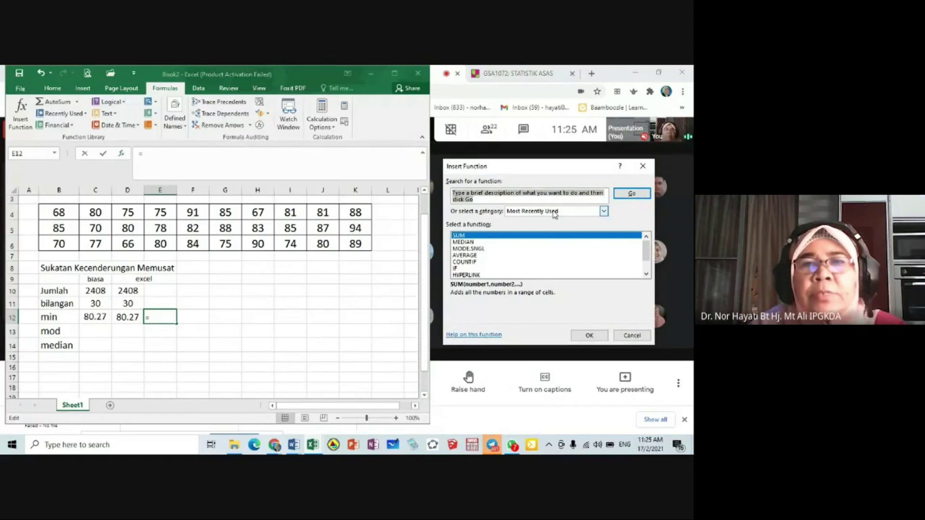
click(469, 256)
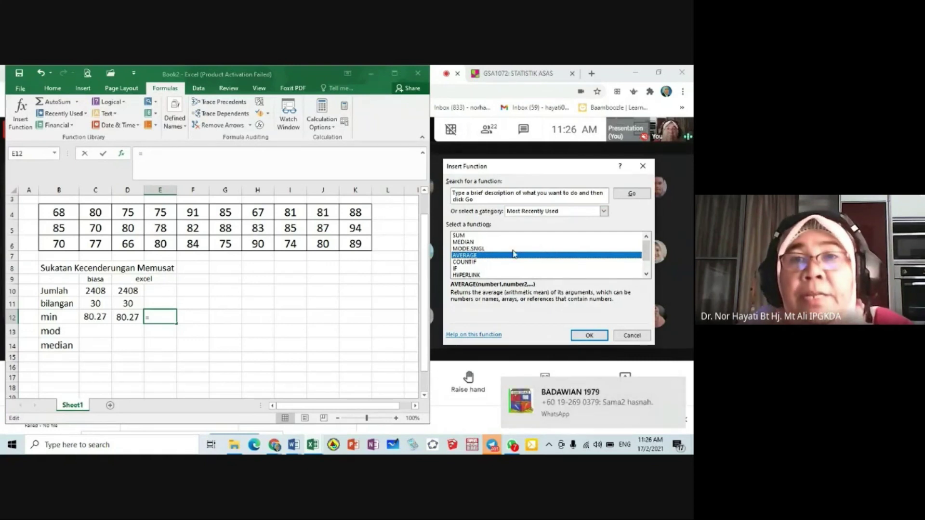
click(603, 211)
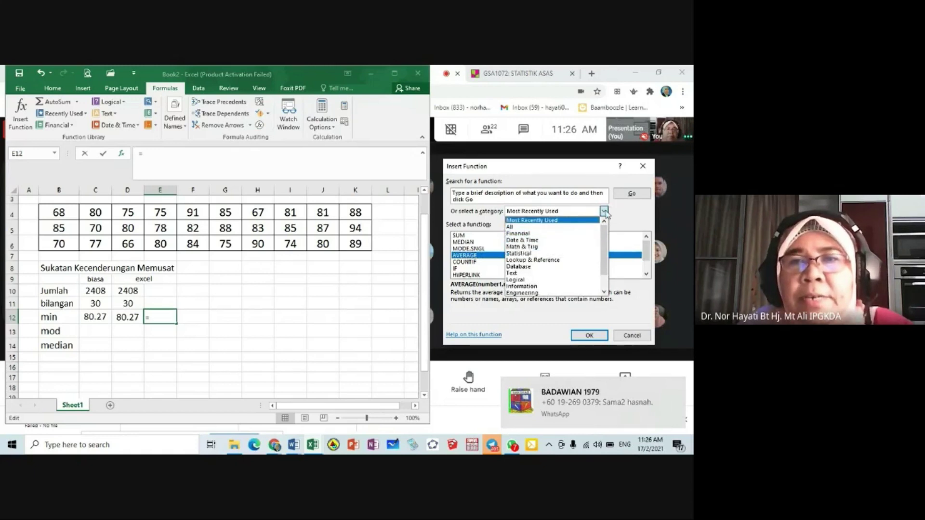
click(603, 211)
click(477, 255)
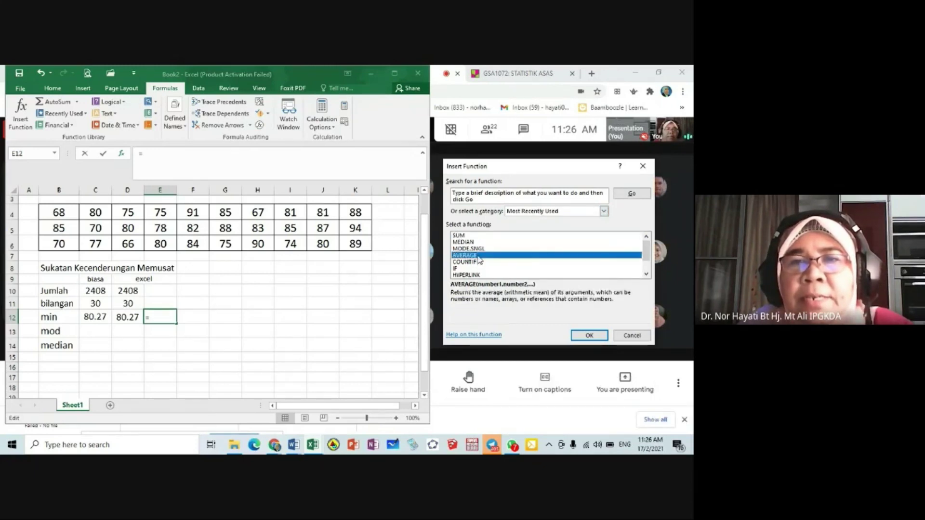
click(589, 336)
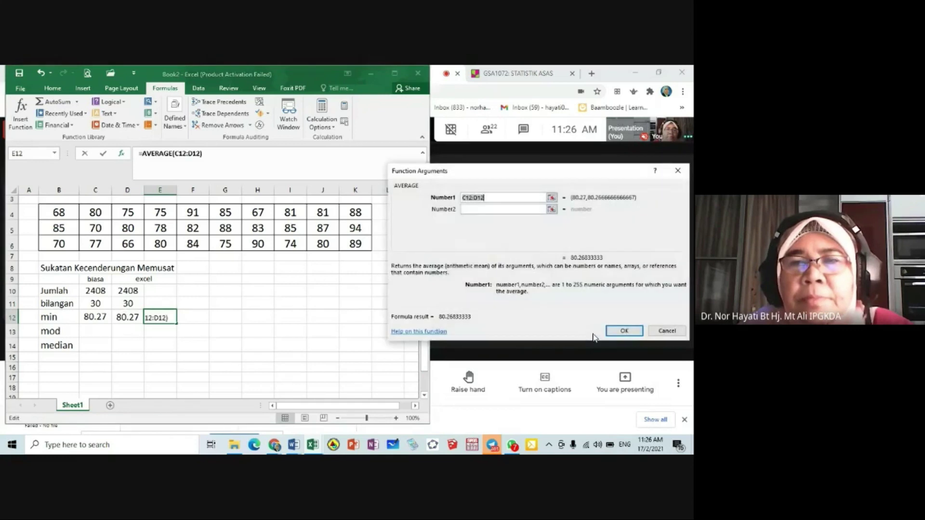
- Replace the AVERAGE function's first argument with the weight data range B4:K6 and confirm the function
click(502, 196)
drag(502, 196, 463, 197)
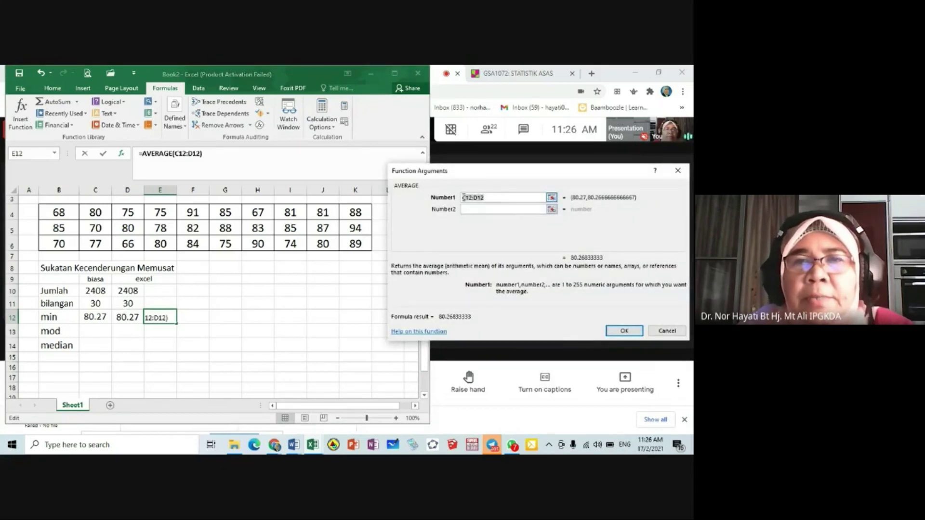
key(BackSpace)
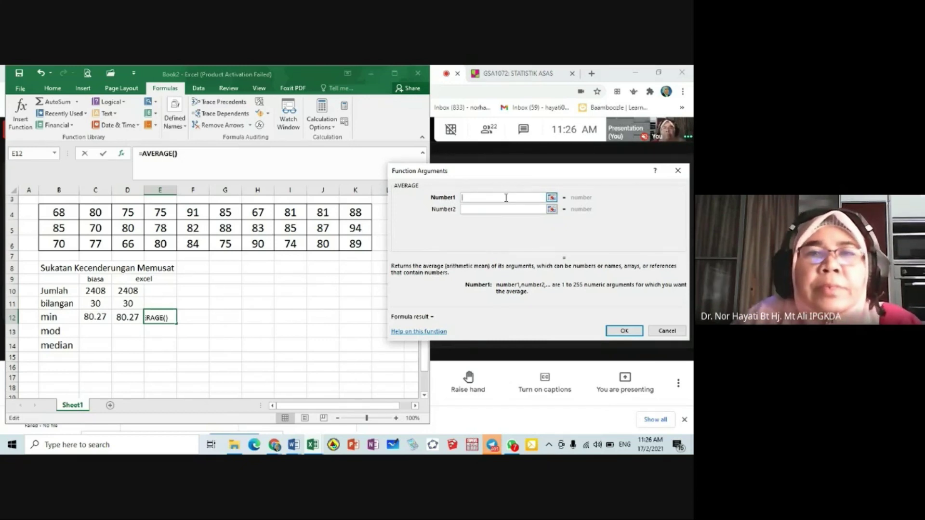
drag(459, 175, 482, 172)
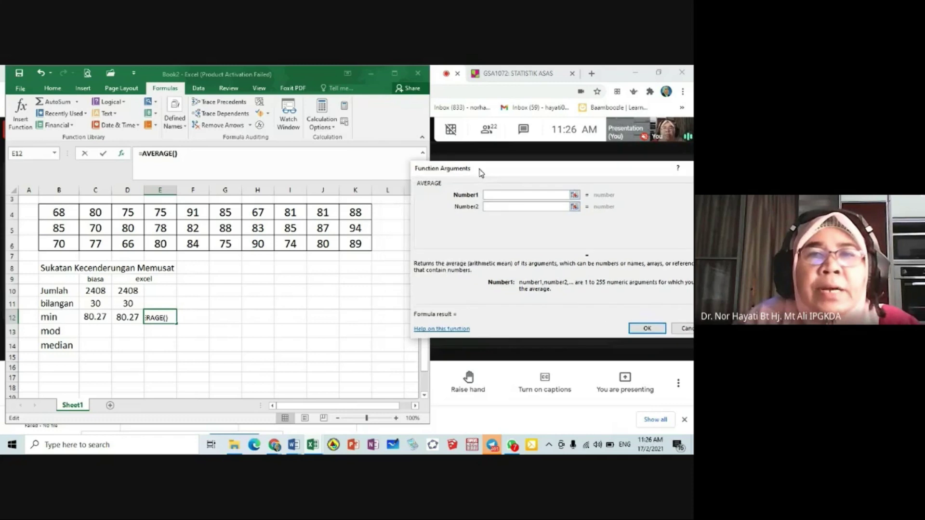
drag(65, 216, 371, 246)
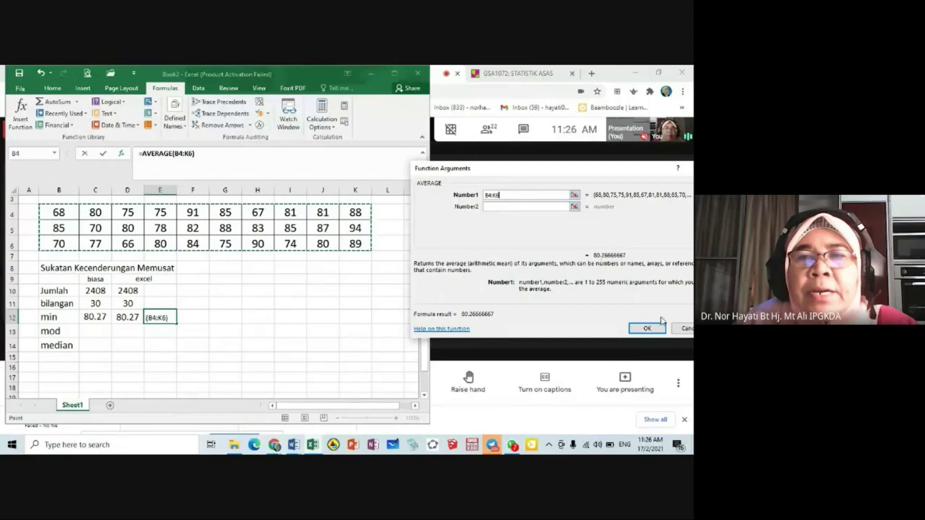
click(648, 329)
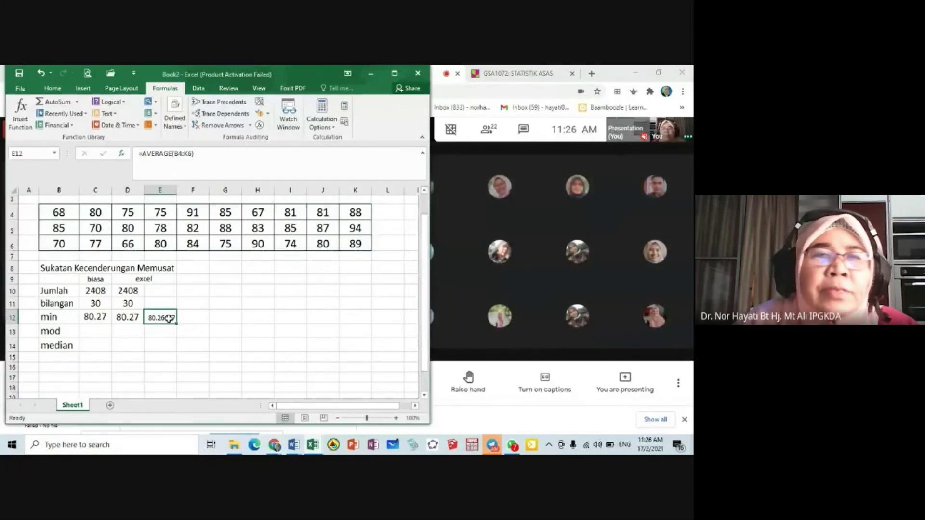
- Format the mean in E12 with two decimal places, centred alignment and font size 14
click(53, 88)
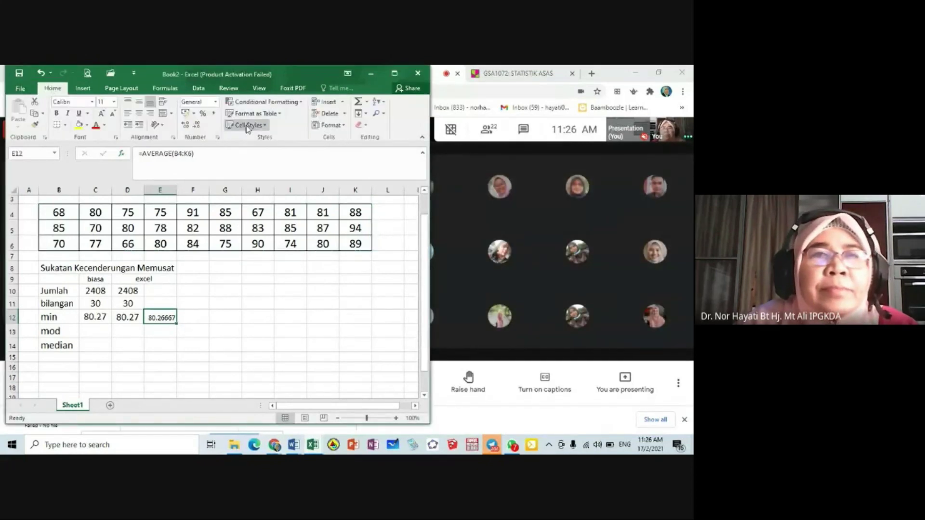
click(197, 126)
click(197, 126)
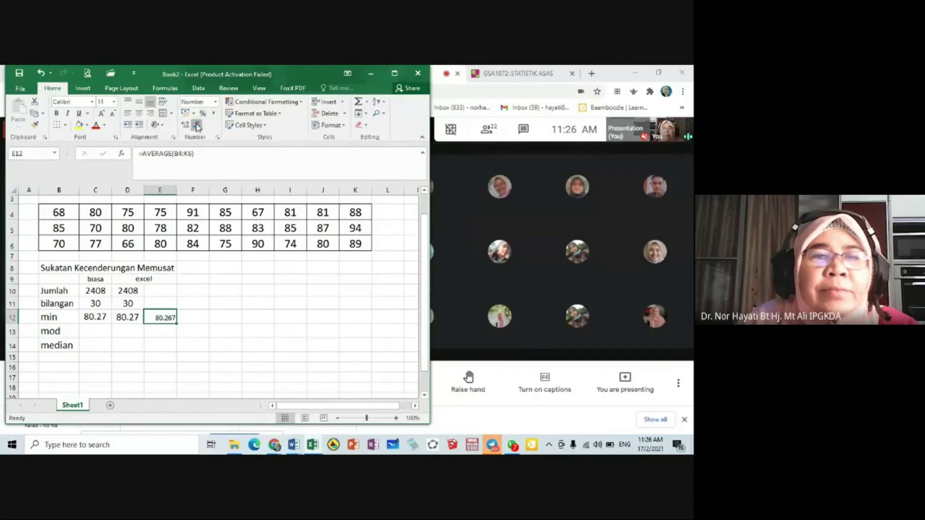
click(196, 127)
click(139, 114)
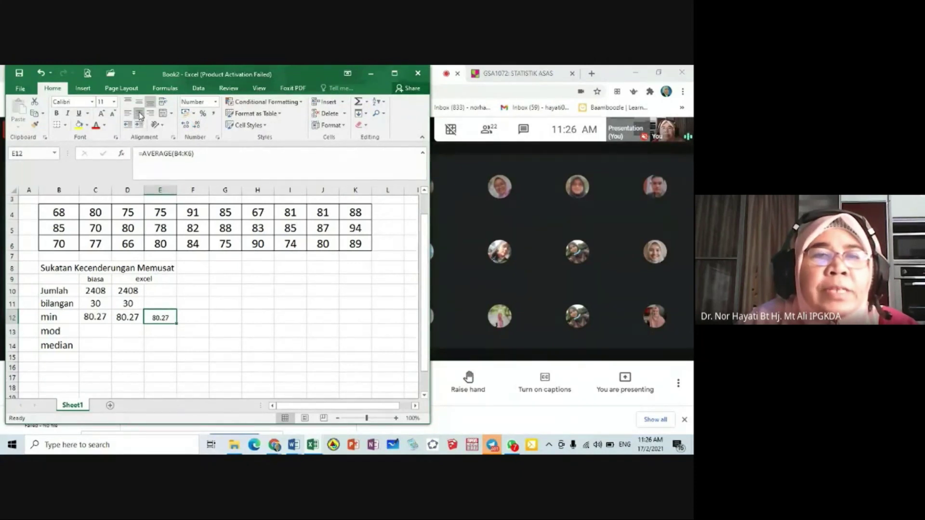
click(102, 115)
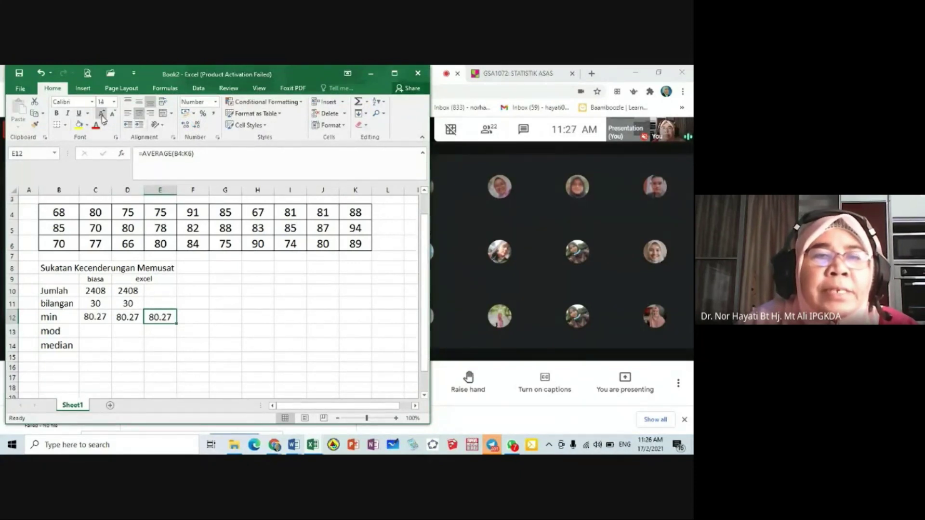
click(244, 317)
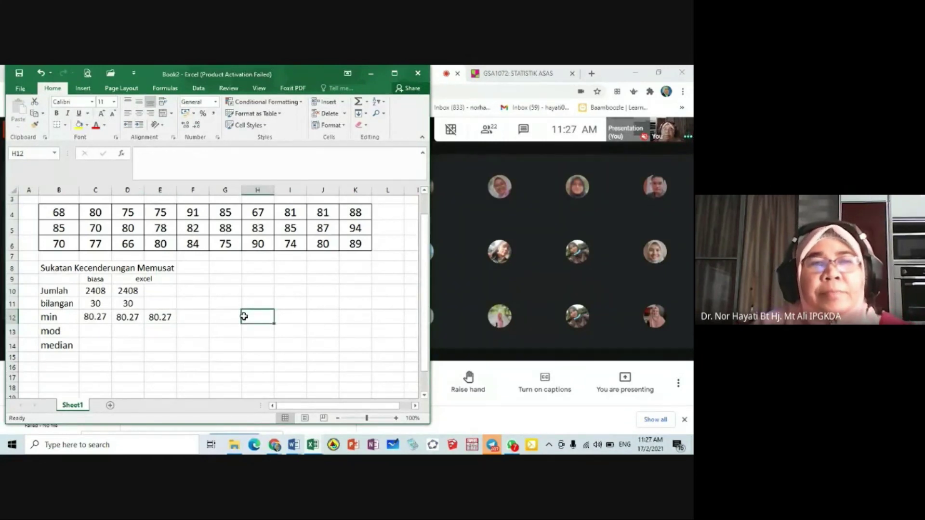
- Compare the formulas behind the means in E12 and D12, and inspect the total in D10
click(171, 321)
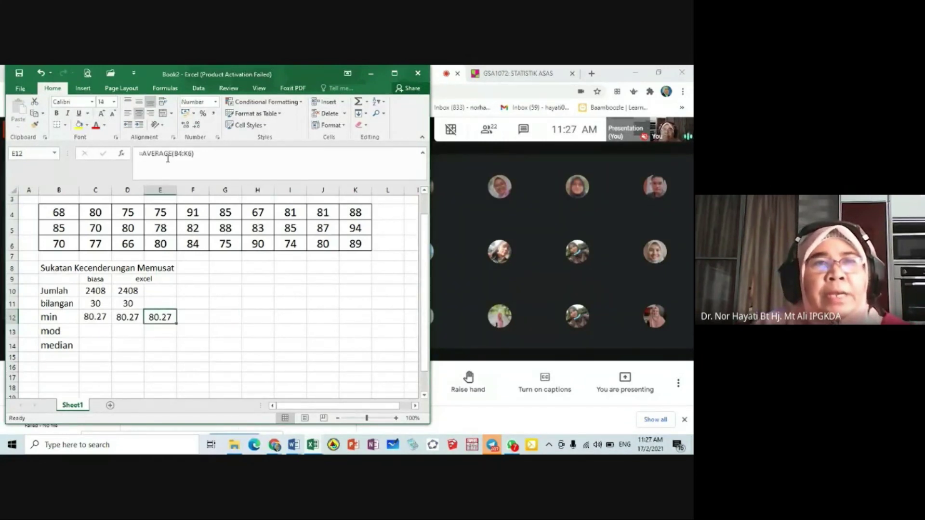
click(129, 291)
click(127, 318)
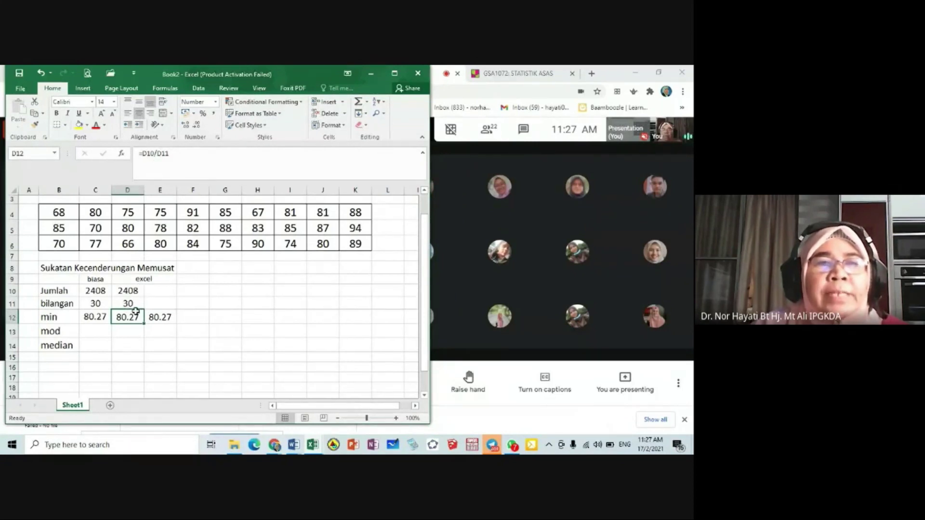
click(159, 317)
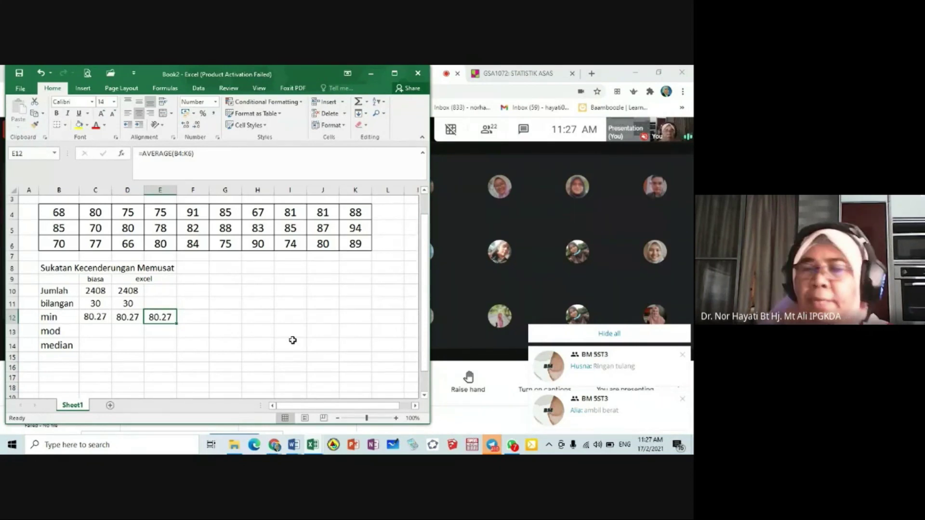
- Start a frequency tally beside the measures table with the weight 80 in H9 and its count 4 in I9
click(258, 279)
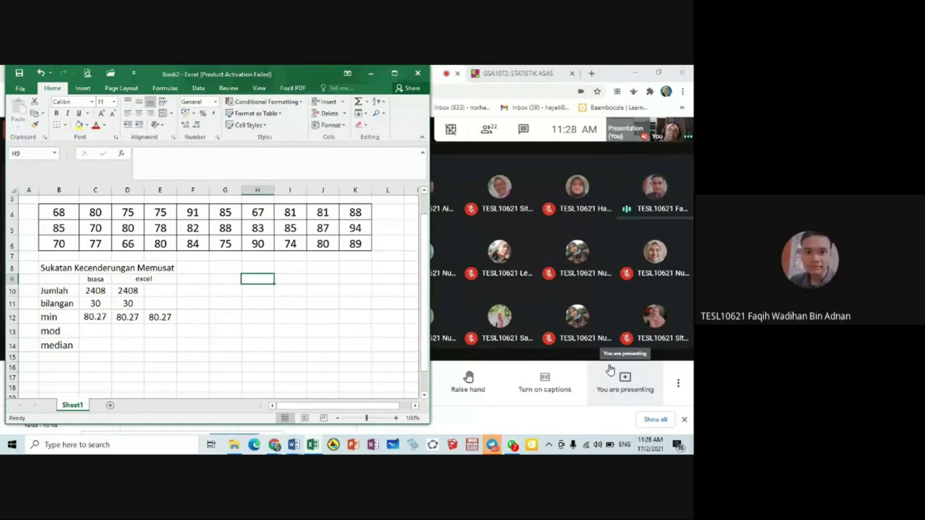
scroll(319, 236, up, 1)
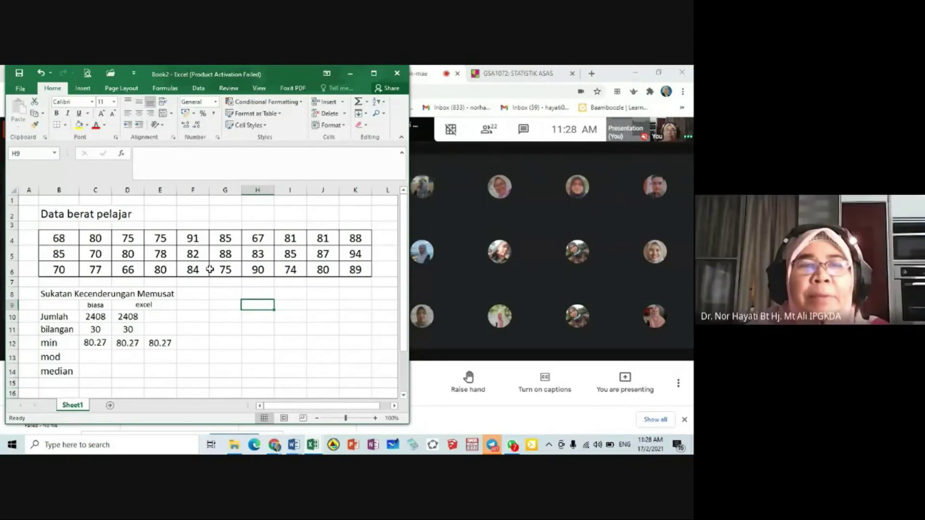
text(80)
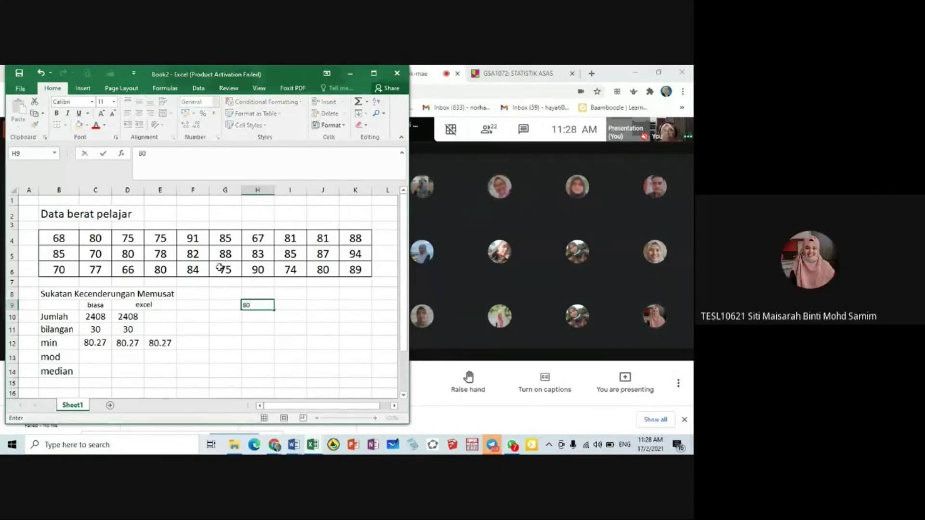
click(291, 306)
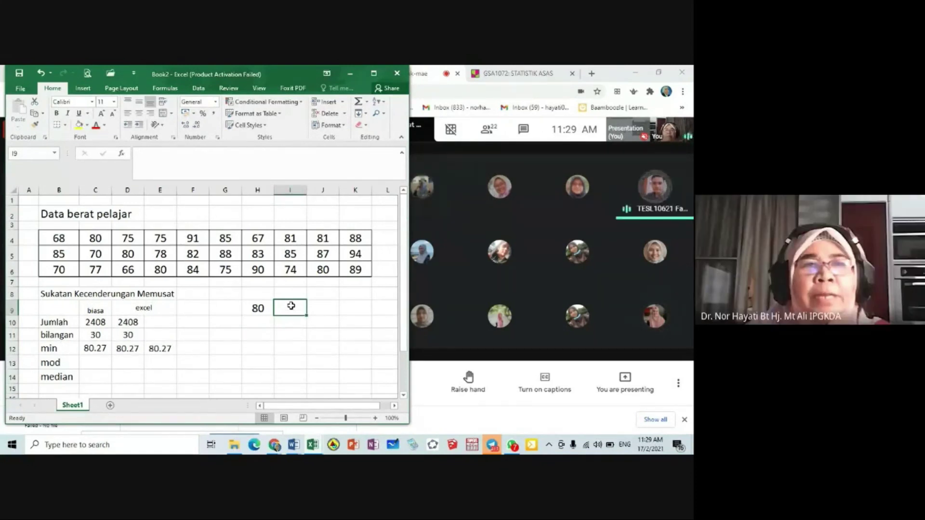
text(4)
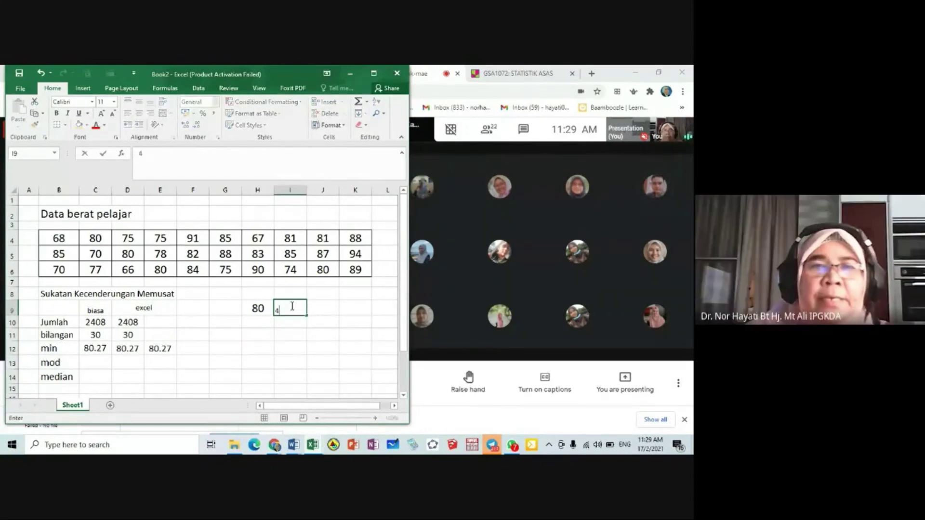
- Add the weight 75 in H10 and its count 3 in I10 to the frequency tally
click(267, 322)
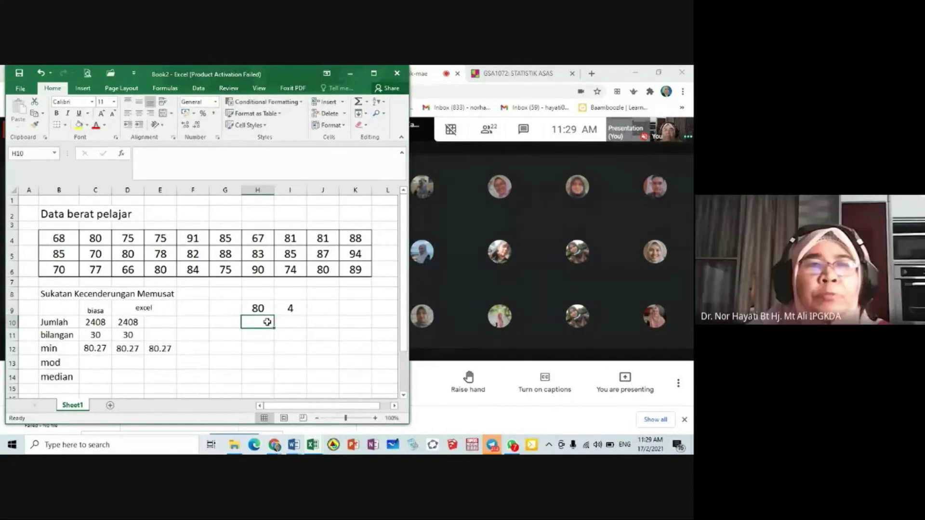
text(75)
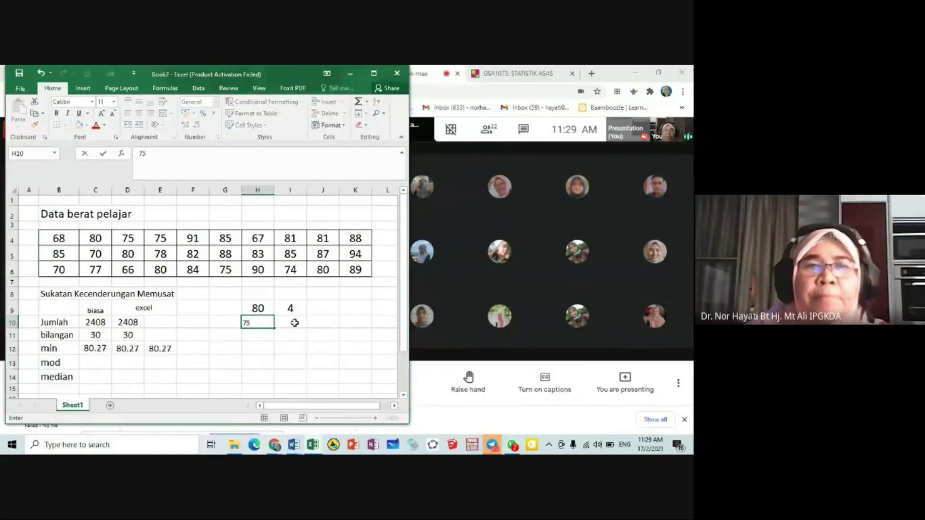
click(293, 323)
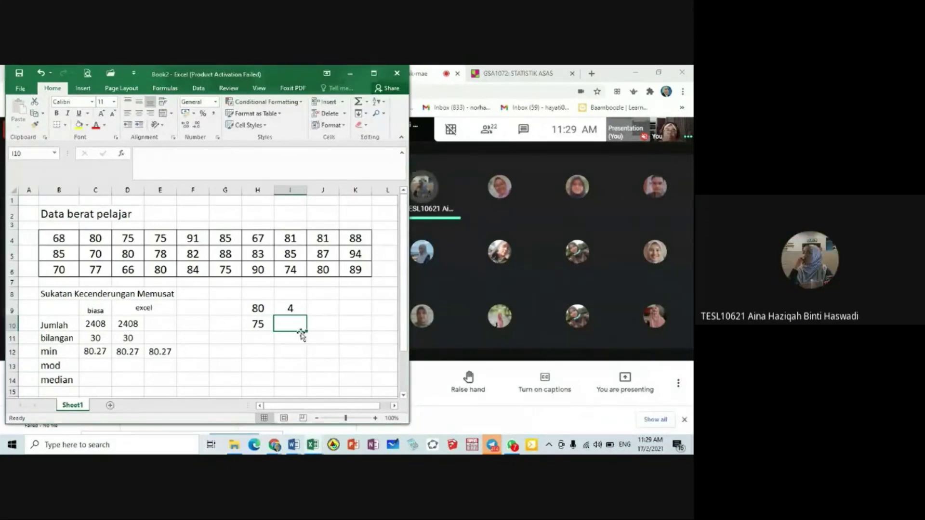
text(3)
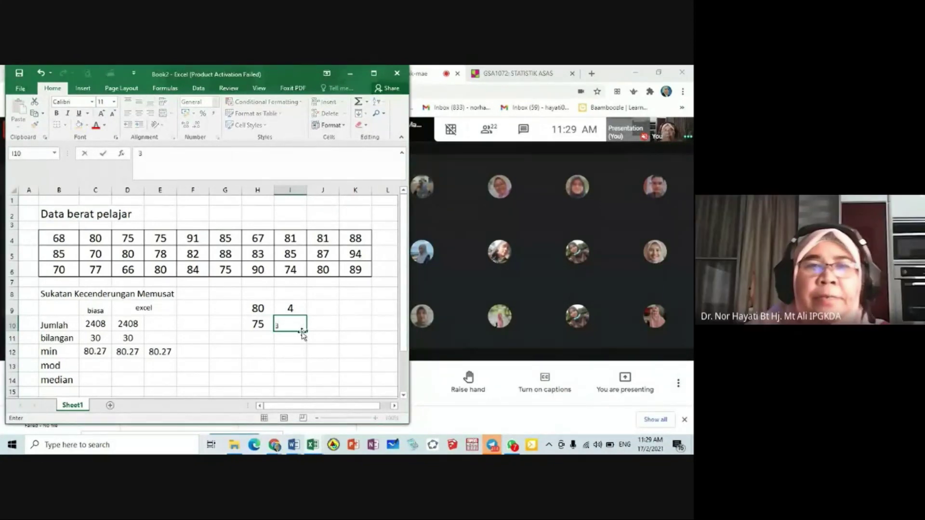
click(297, 338)
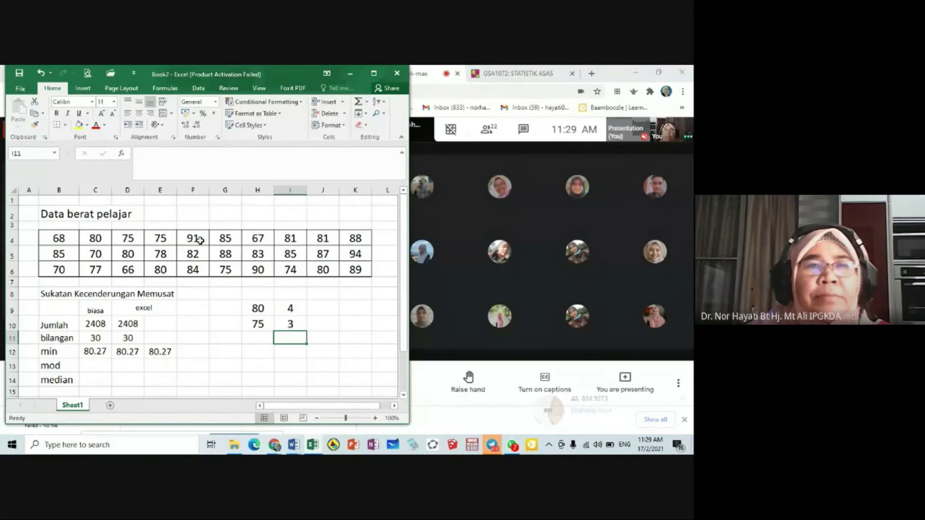
- Add the weight 85 in H11 and its count 3 in I11 to the tally, dismissing the chat notifications
click(415, 330)
click(228, 245)
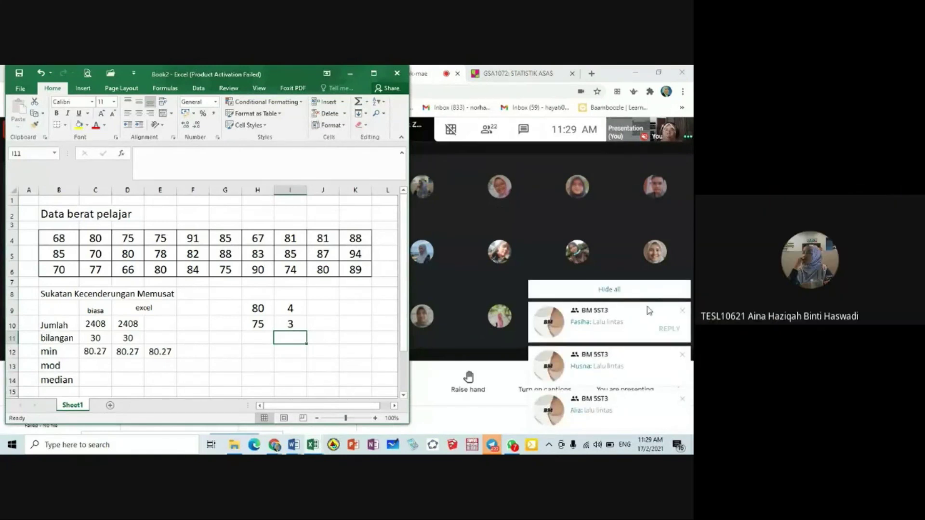
click(610, 289)
click(263, 336)
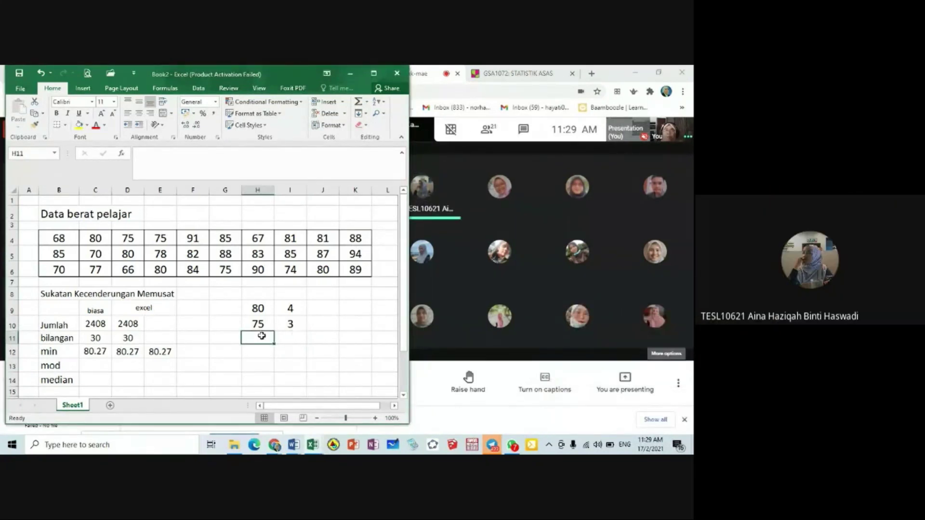
text(85)
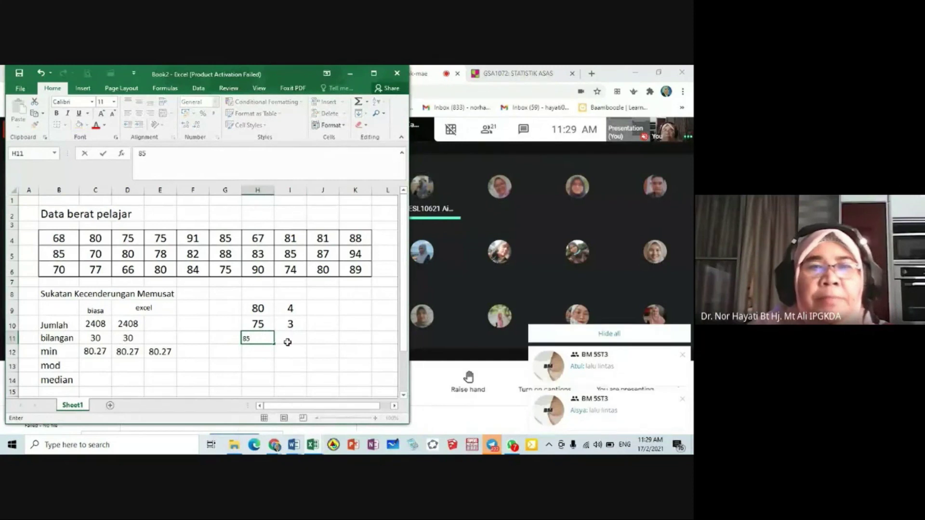
click(287, 340)
click(619, 339)
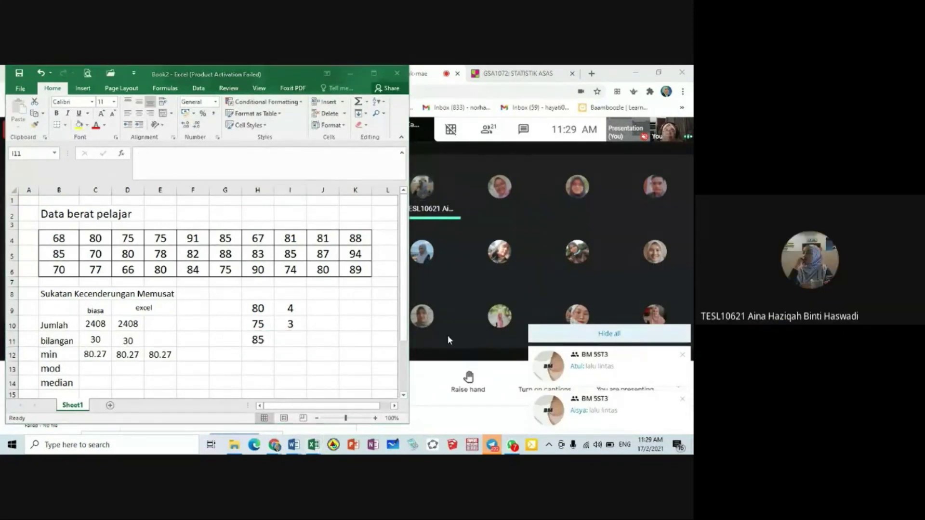
text(3)
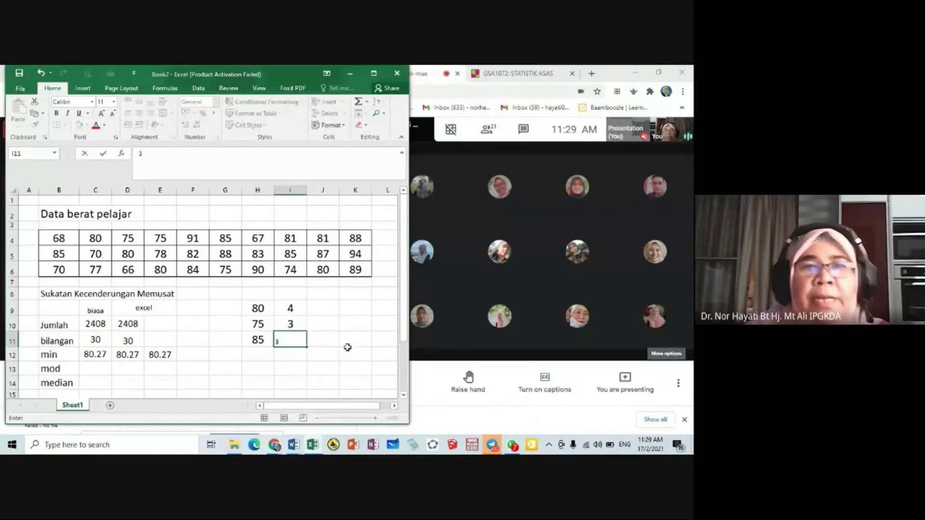
- Commit the count in I11 and dismiss the incoming chat notifications
click(345, 350)
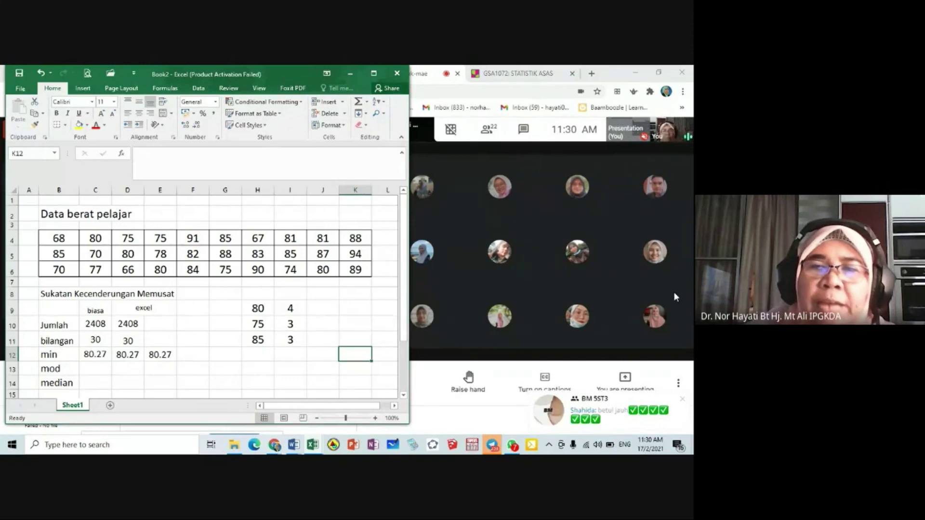
click(682, 402)
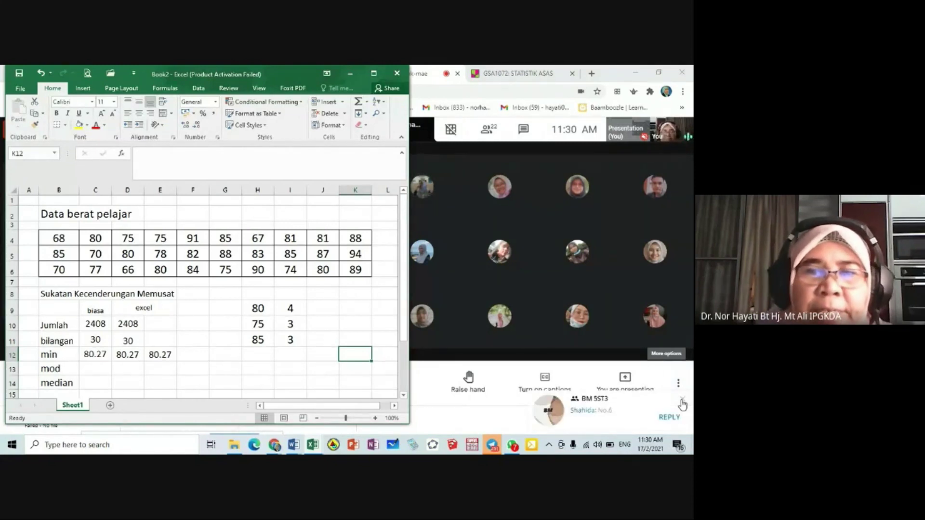
click(683, 403)
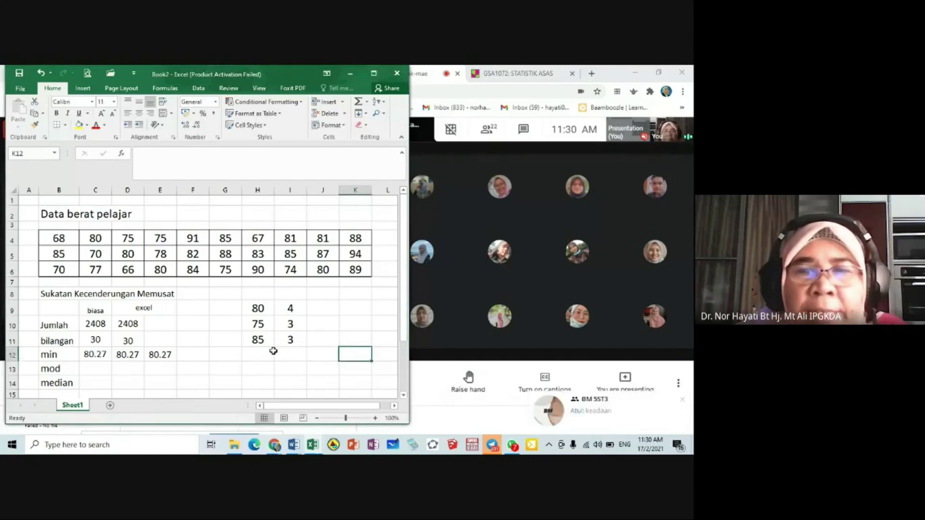
click(680, 403)
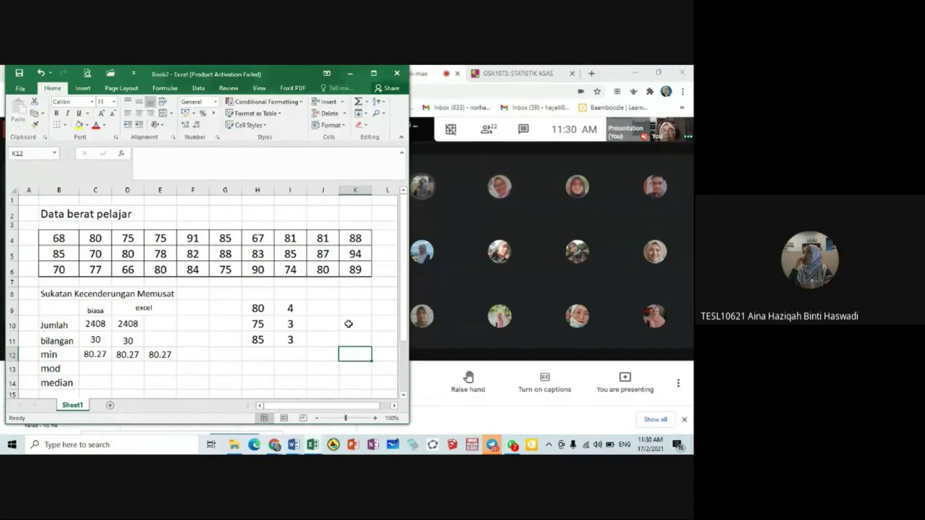
- Enter 4 as the manually worked mode in C13
drag(404, 342, 404, 357)
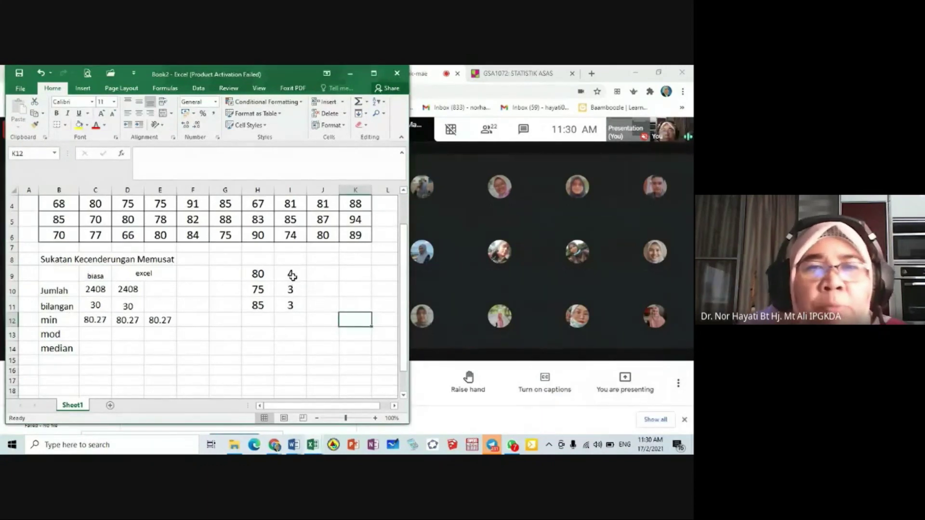
click(108, 333)
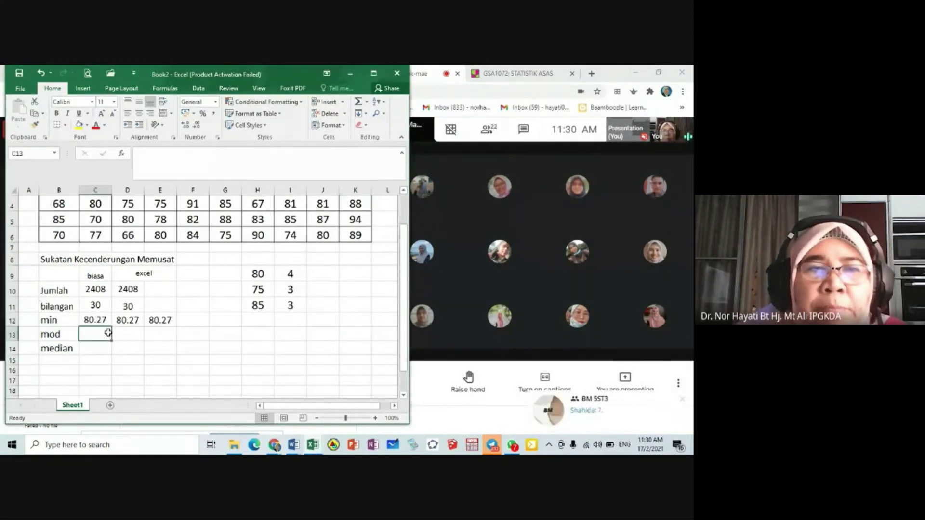
text(4)
key(Return)
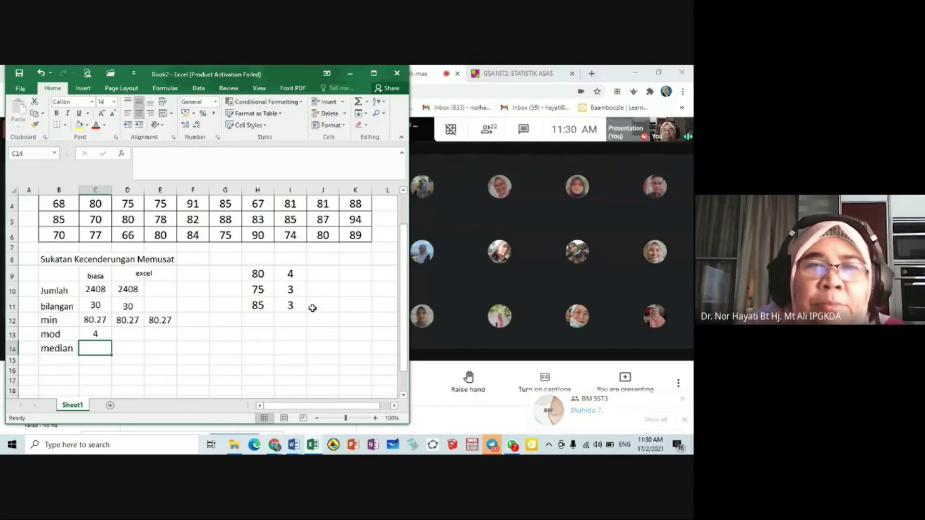
- Correct the manually worked mode in C13 to 80 and dismiss the chat notification
scroll(312, 309, up, 1)
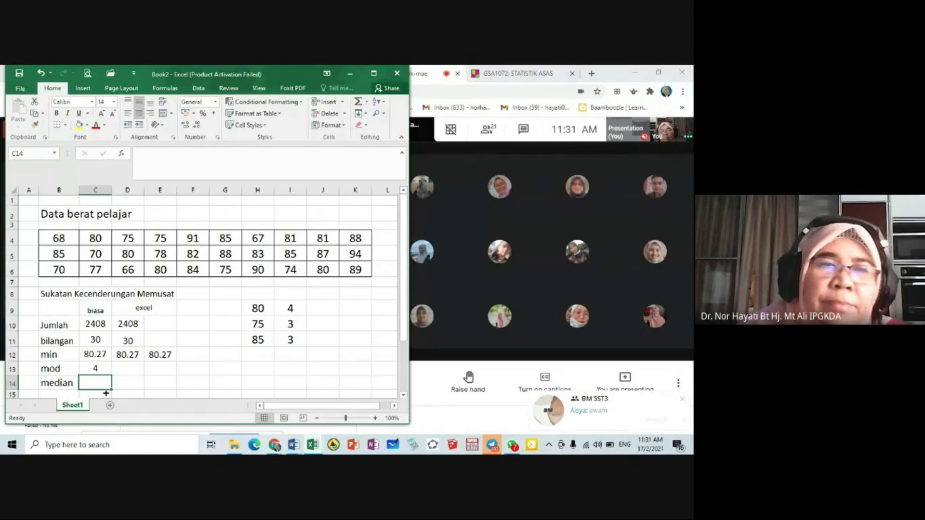
click(95, 368)
text(80)
key(Return)
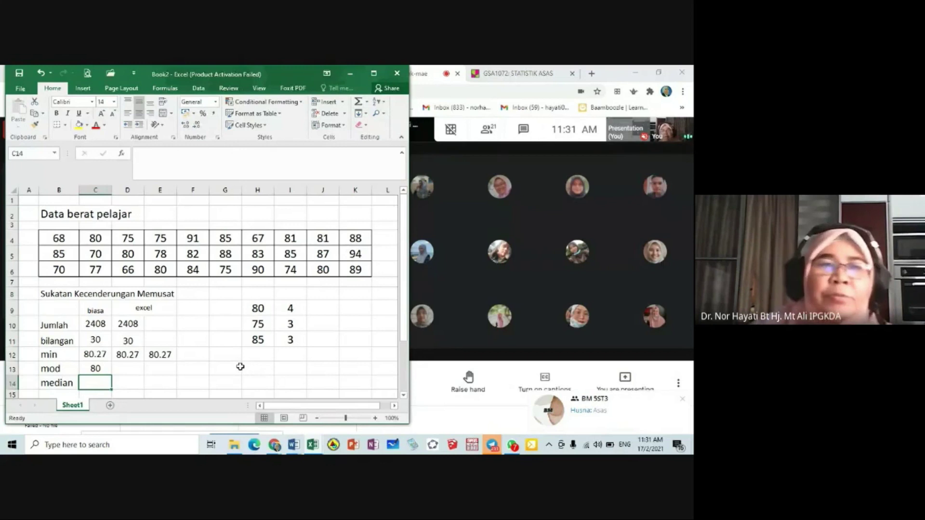
click(683, 400)
key(alt+Tab)
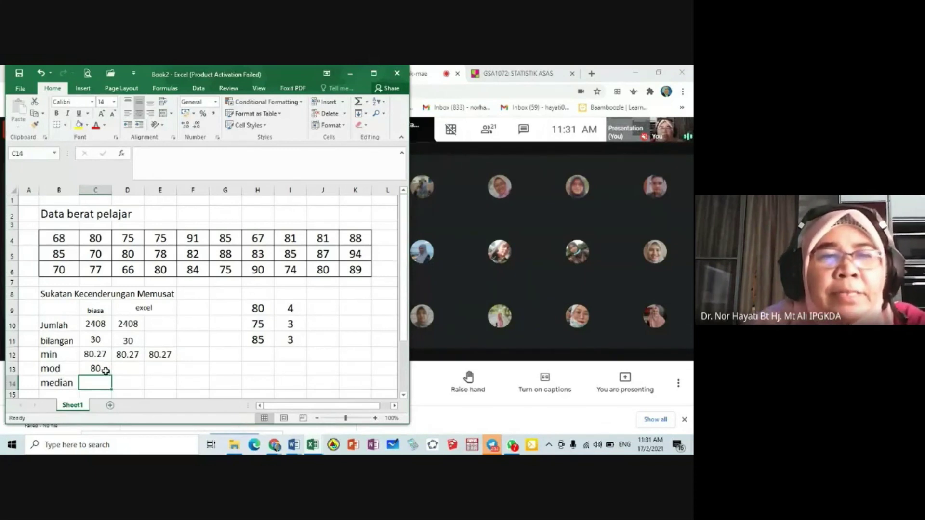
- Insert the MODE.SNGL function in D13 of the Excel column, hiding the chat notifications that cover the dialog
click(129, 369)
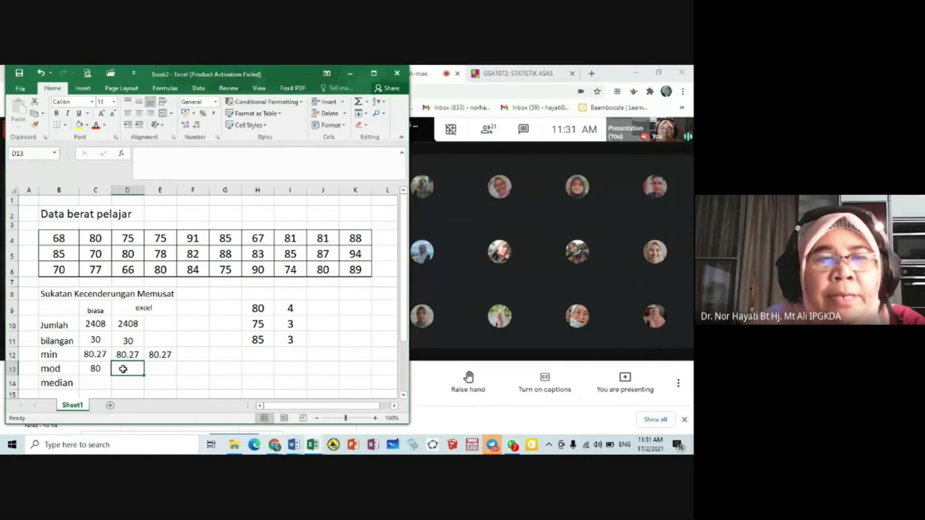
scroll(125, 367, down, 1)
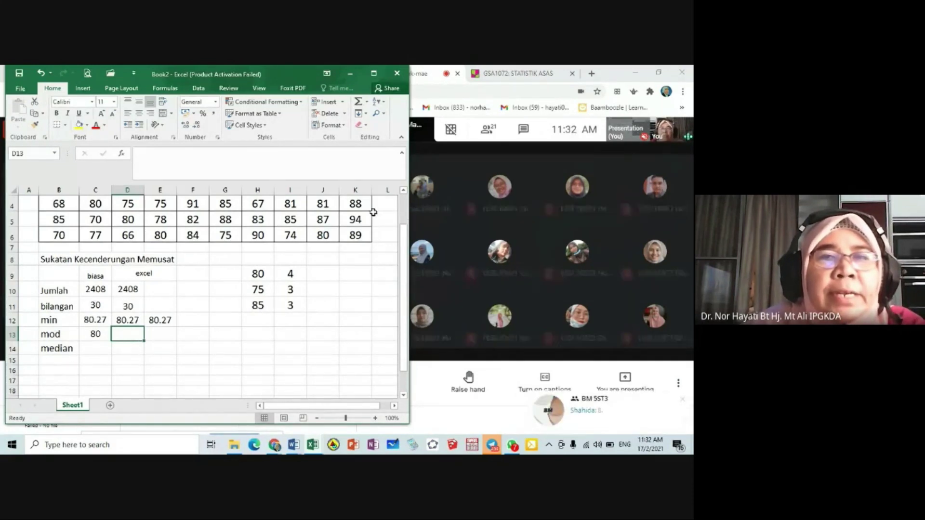
click(681, 401)
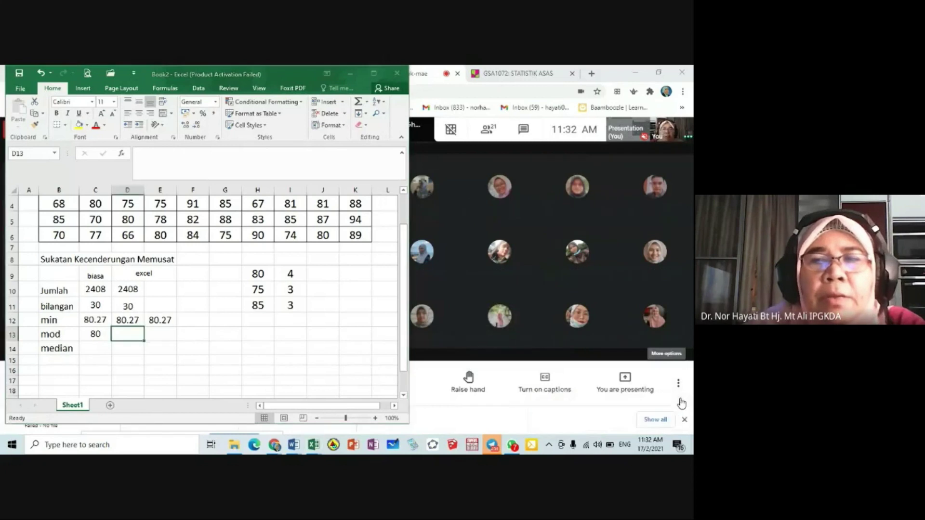
click(174, 90)
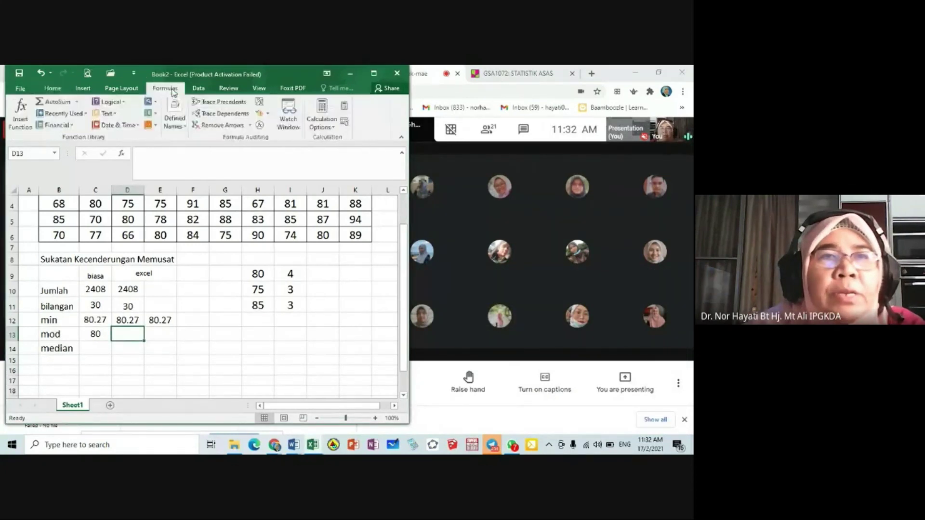
click(21, 118)
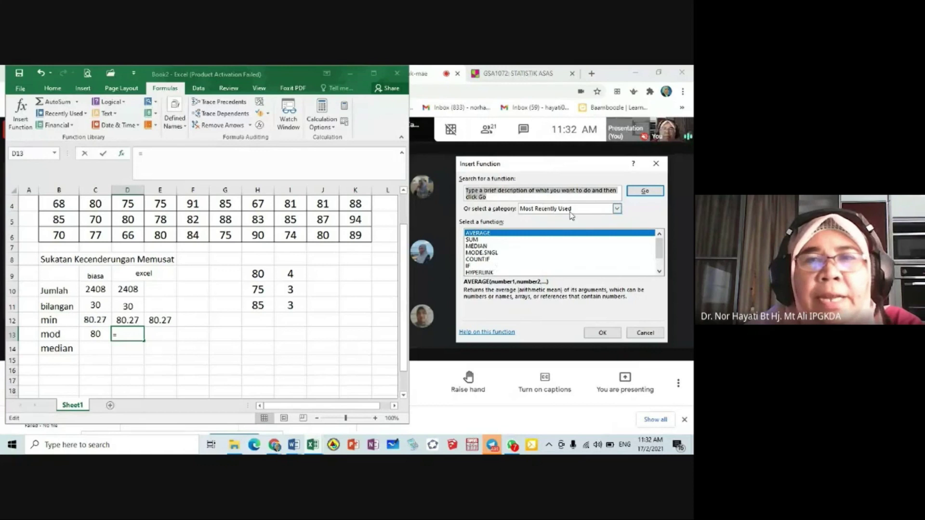
click(490, 253)
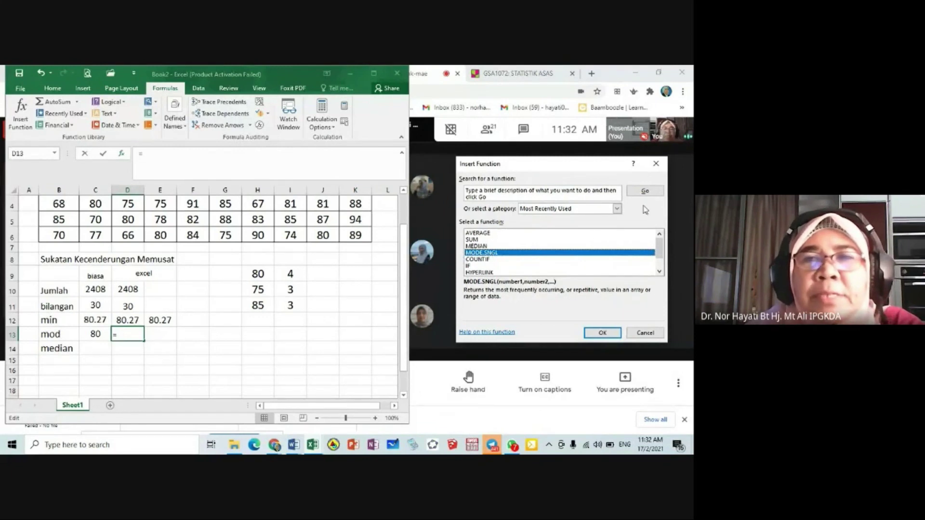
click(618, 211)
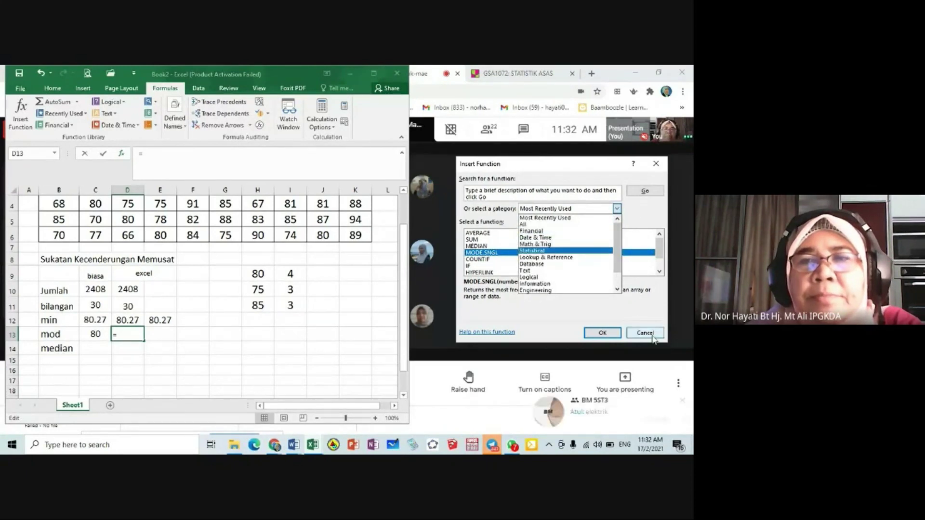
click(629, 339)
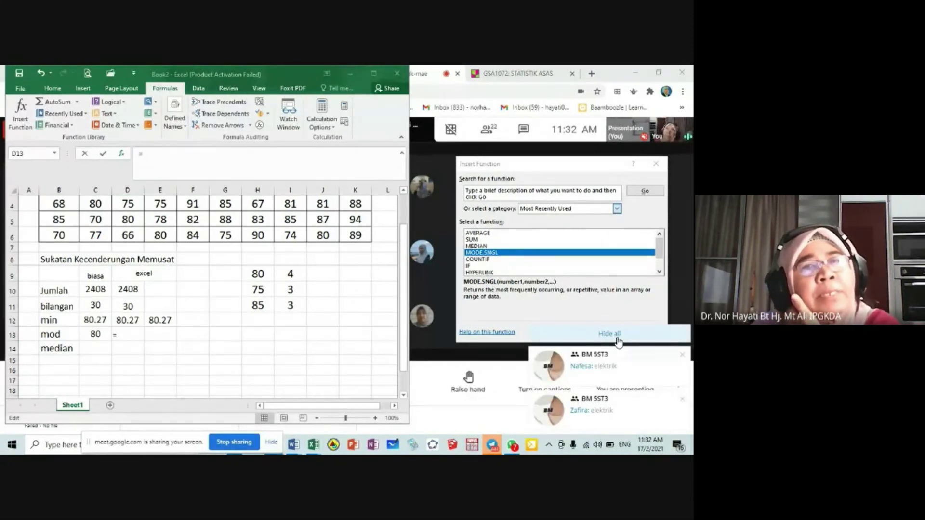
click(617, 339)
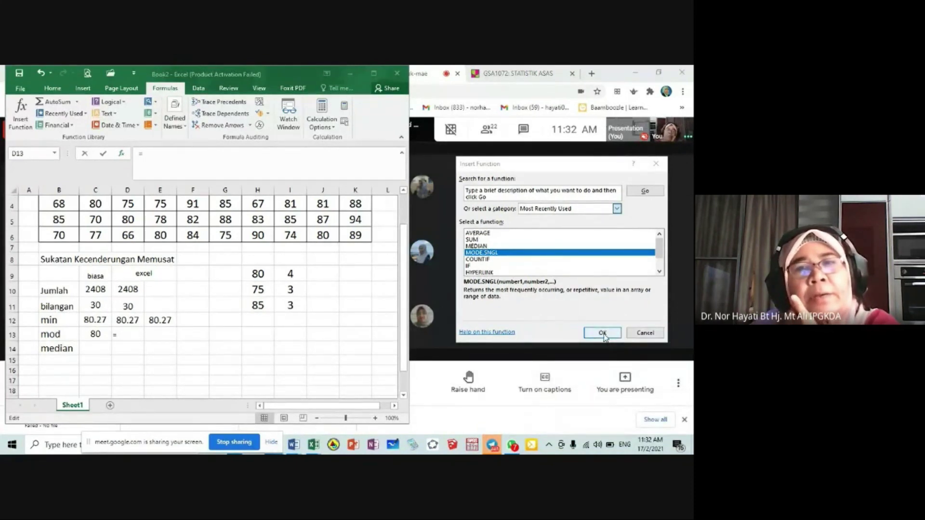
click(603, 334)
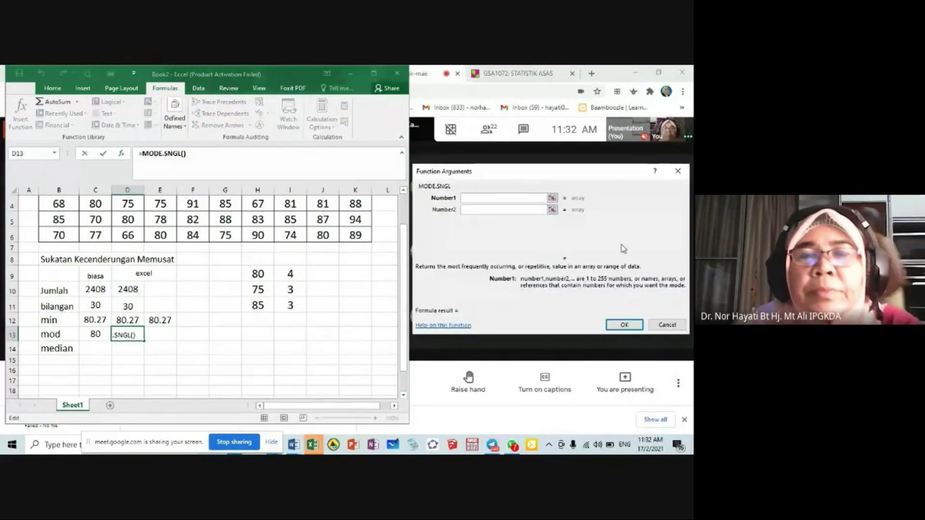
- Give the MODE.SNGL function the weight data range B4:K6 as its argument and complete it
drag(532, 176, 513, 177)
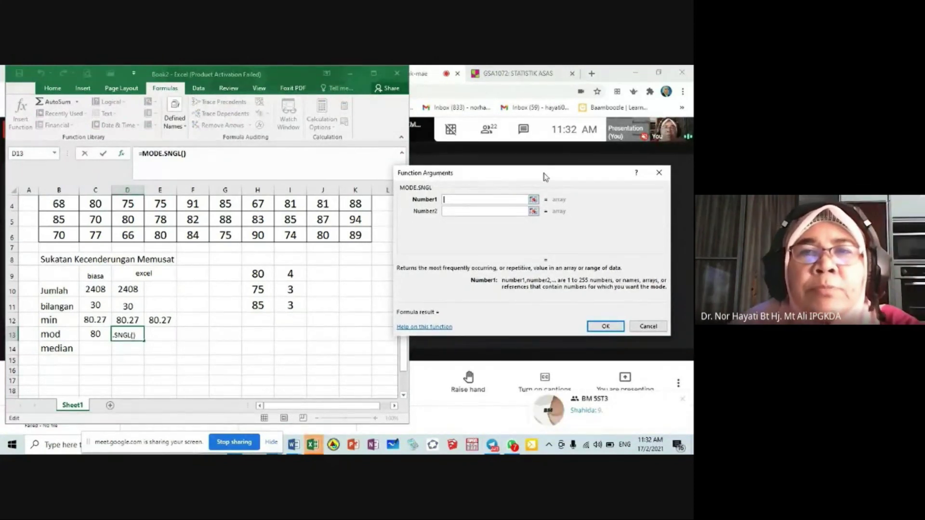
click(469, 201)
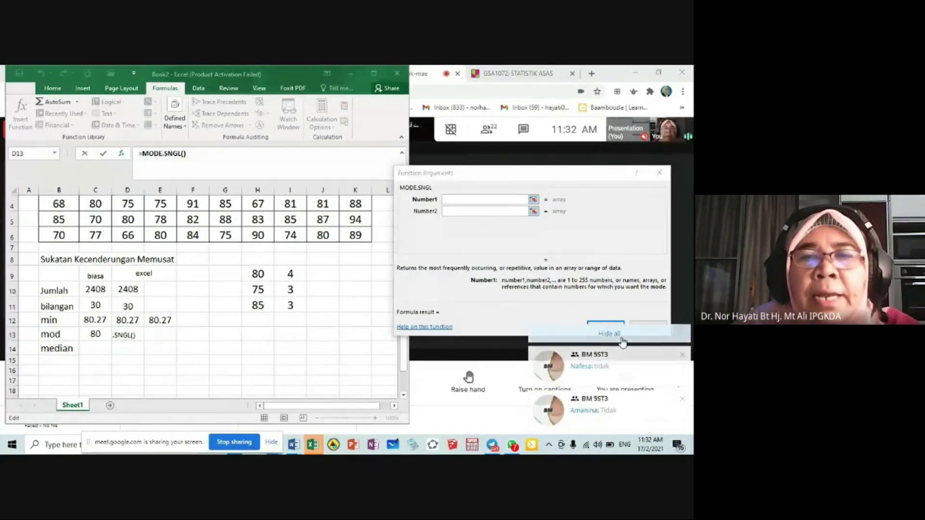
drag(58, 204, 356, 236)
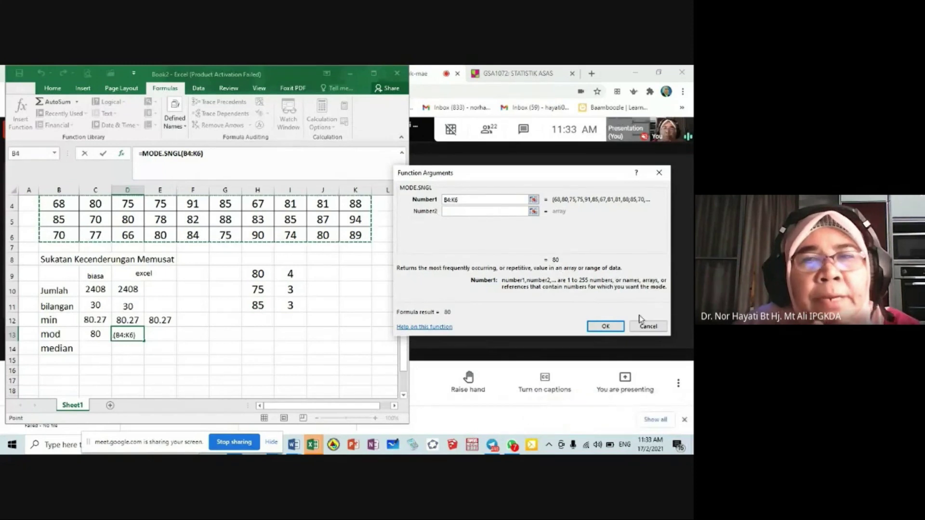
click(605, 326)
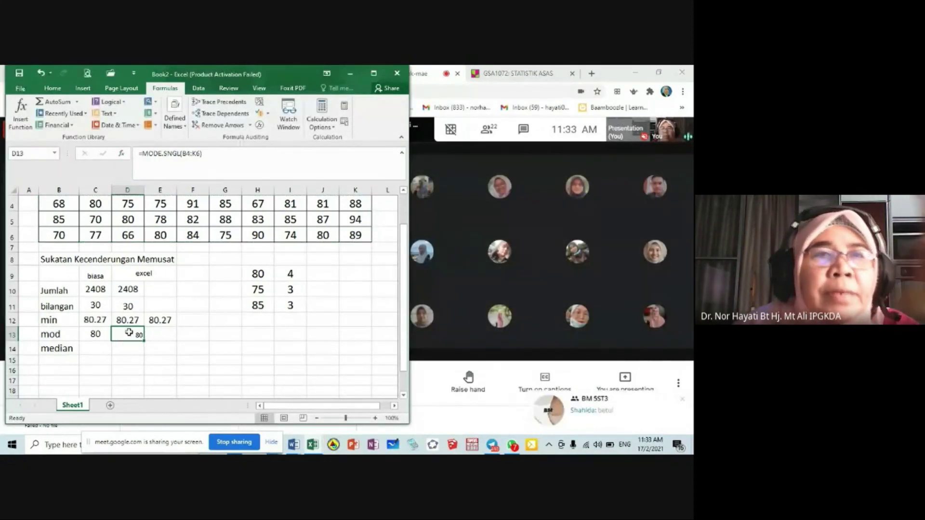
- Enlarge the mode in D13 to font size 14 and centre it in the cell
click(53, 88)
click(102, 114)
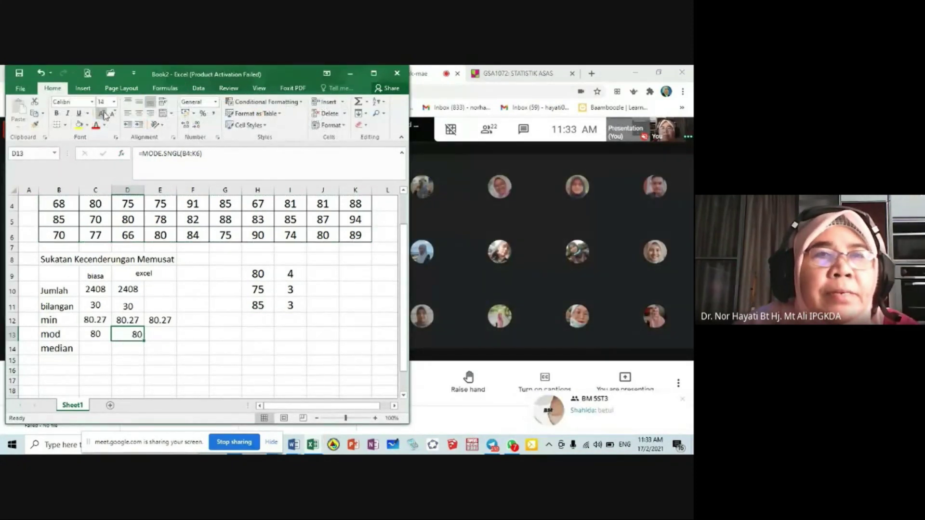
click(139, 114)
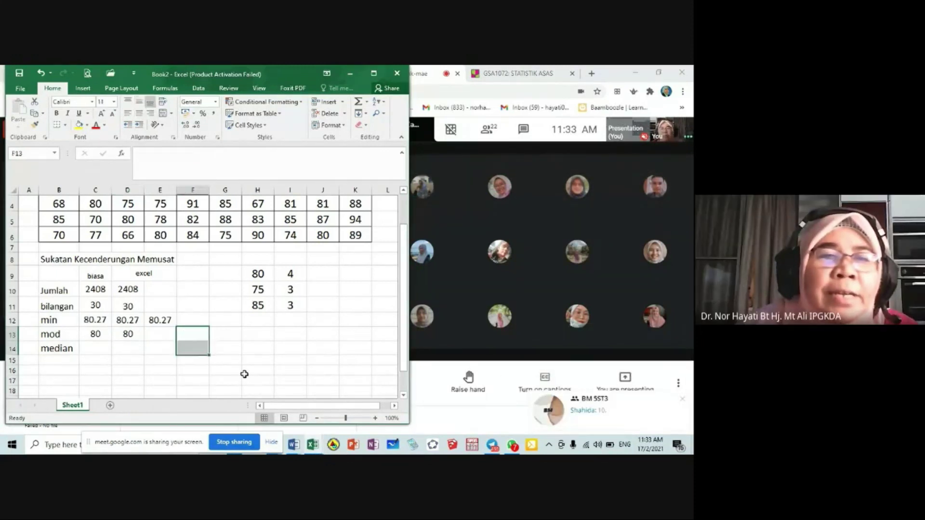
- Widen the spreadsheet window slightly and dismiss the incoming chat notifications
drag(183, 336, 193, 349)
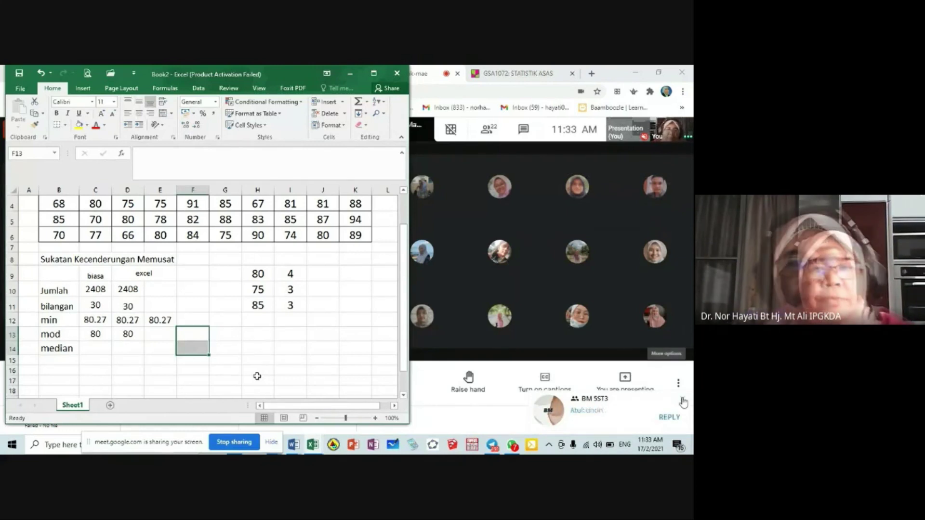
mouse_move(610, 340)
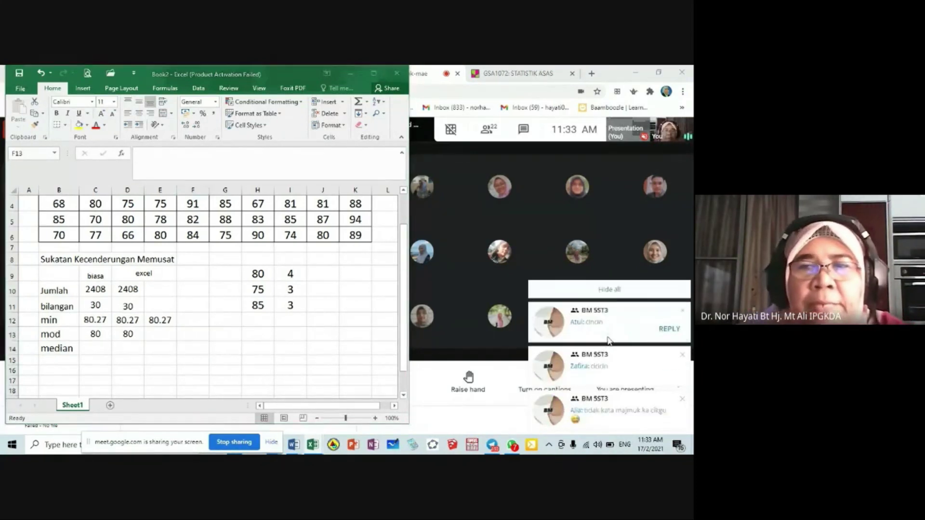
click(609, 339)
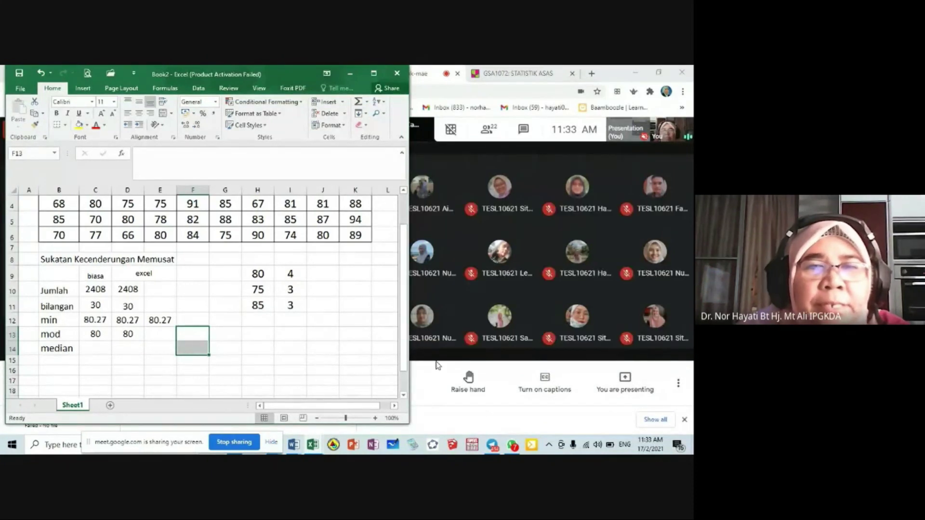
drag(410, 364, 430, 365)
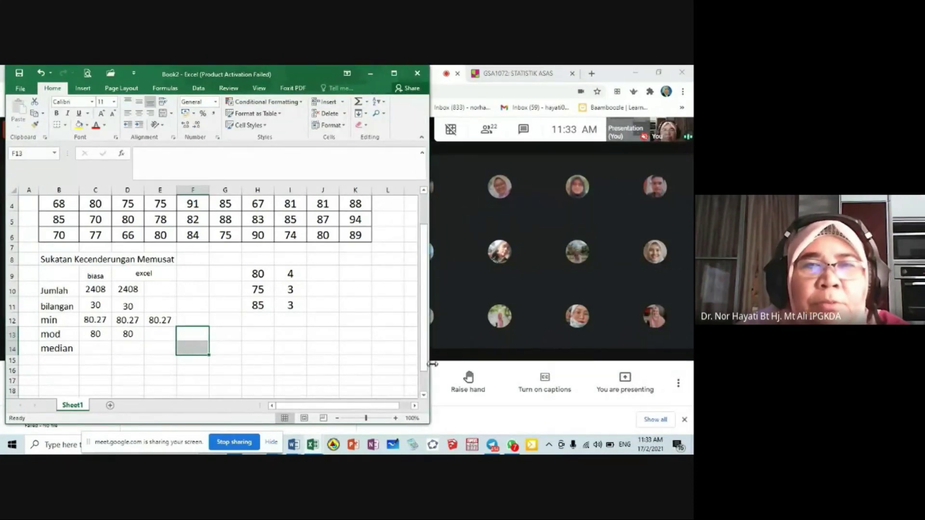
click(423, 190)
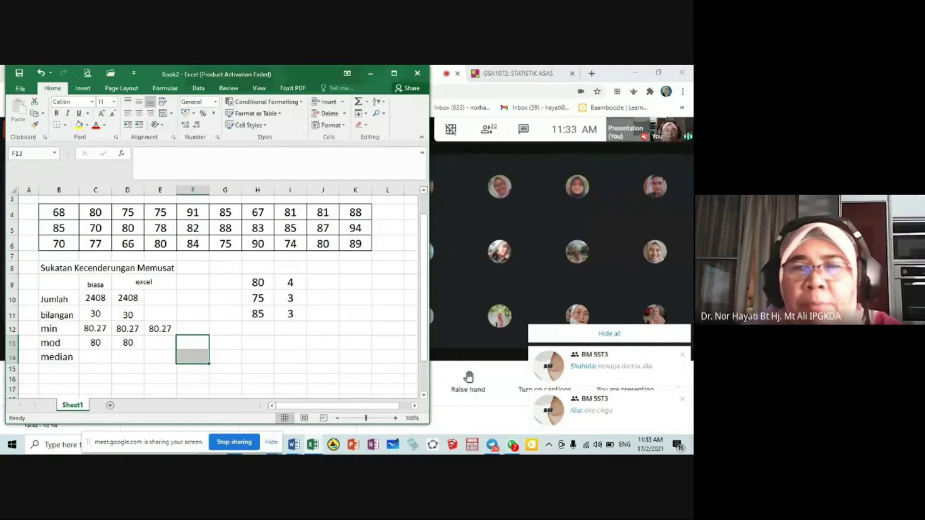
click(616, 338)
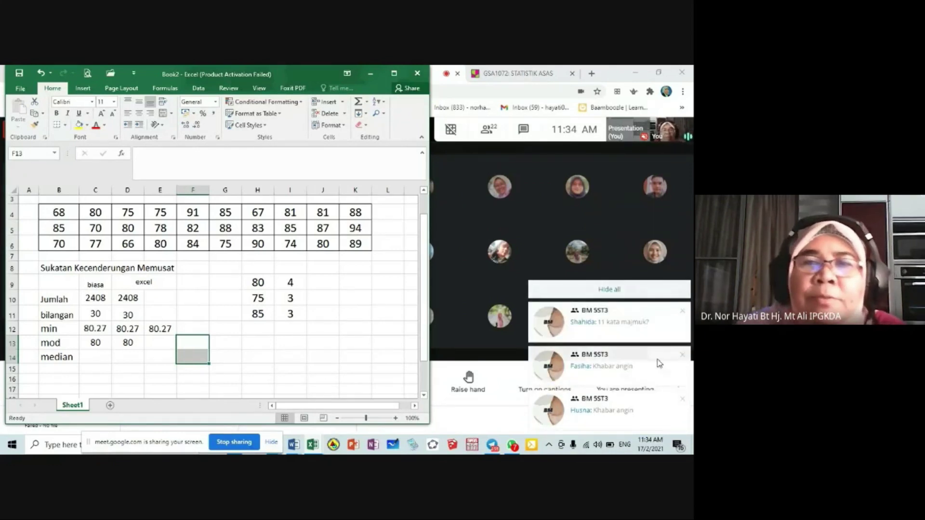
click(609, 289)
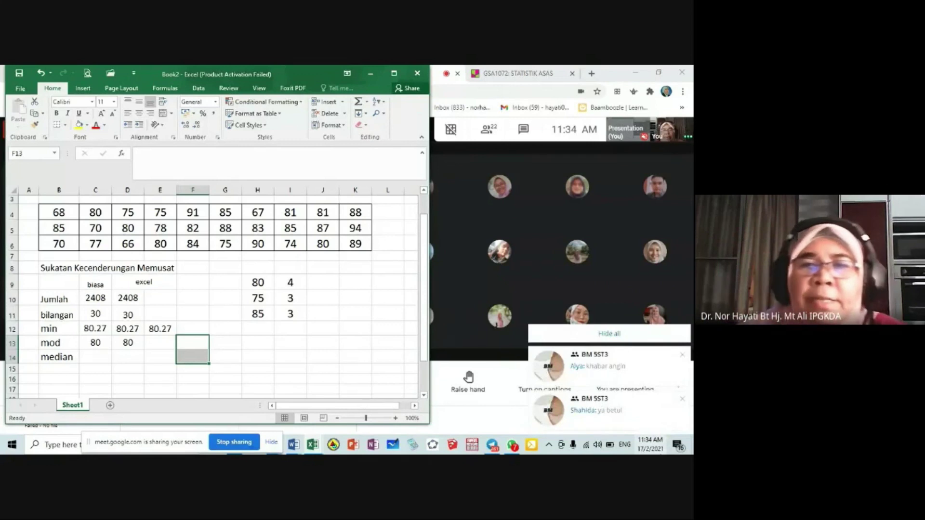
click(613, 334)
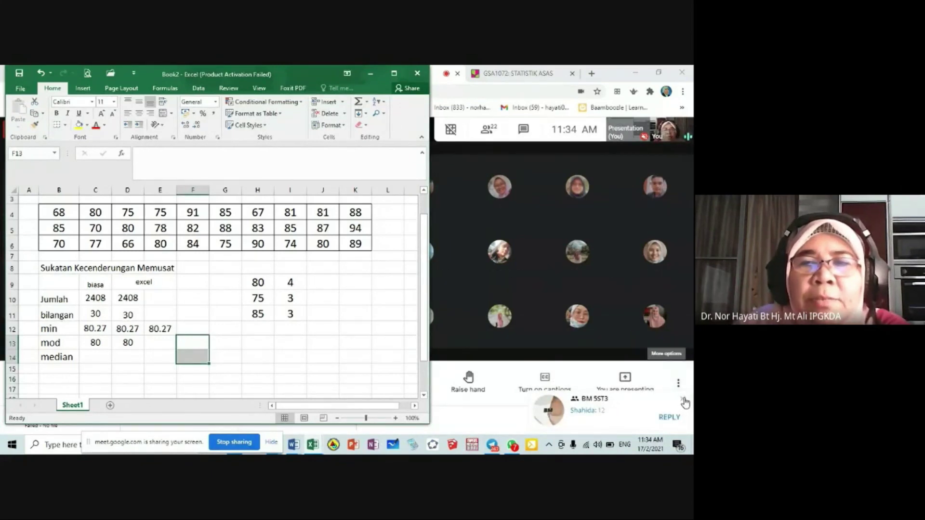
click(684, 400)
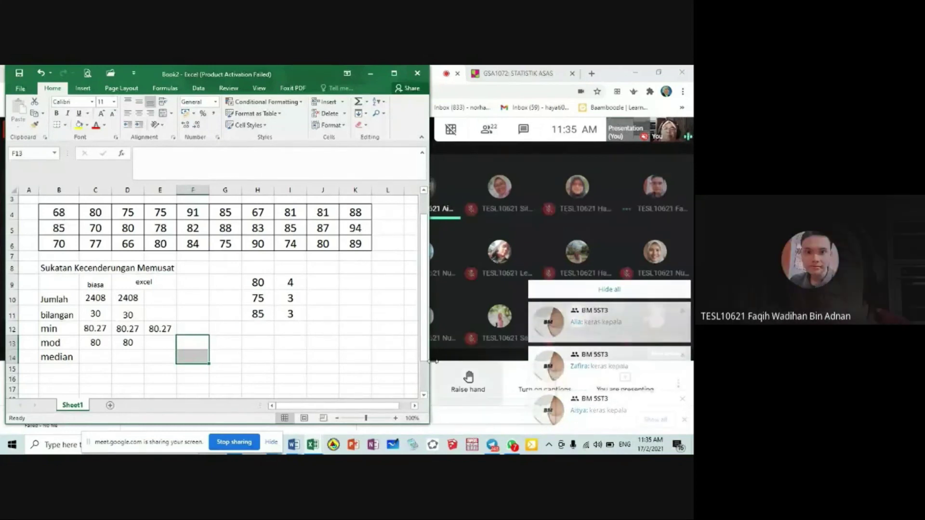
- Enlarge the spreadsheet window and clear the value and frequency tally from H9:I11
drag(436, 362, 573, 361)
drag(370, 424, 370, 434)
click(254, 282)
drag(254, 282, 288, 314)
key(Delete)
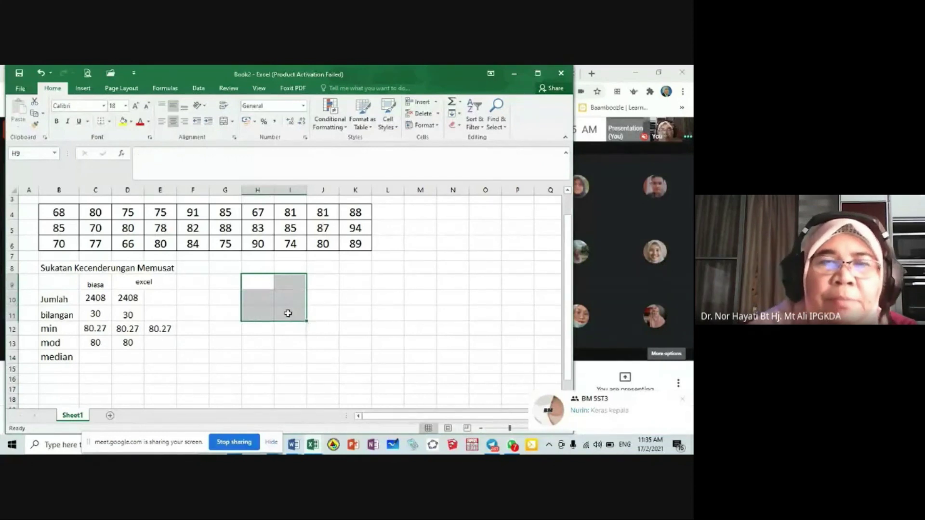
click(330, 303)
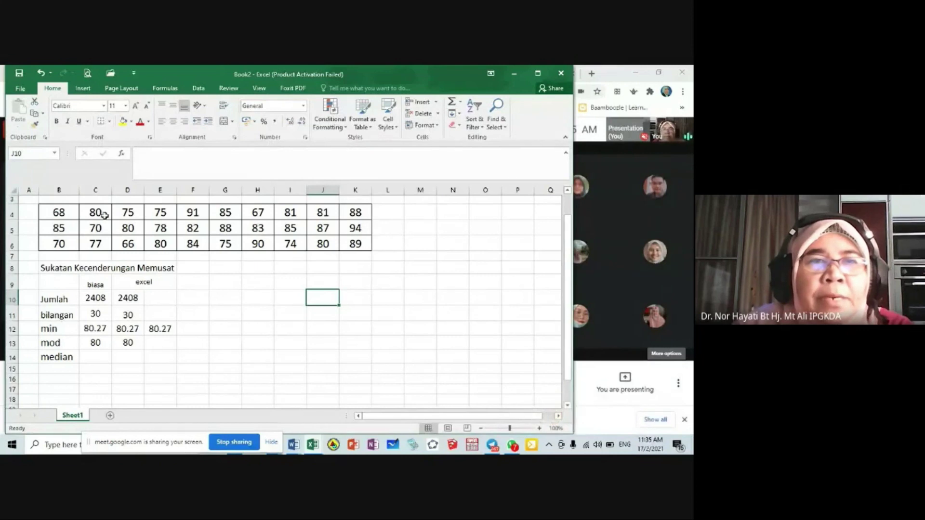
- Try pasting a copy of the first weight row B4:K4 horizontally from H10, and undo it
drag(55, 212, 353, 215)
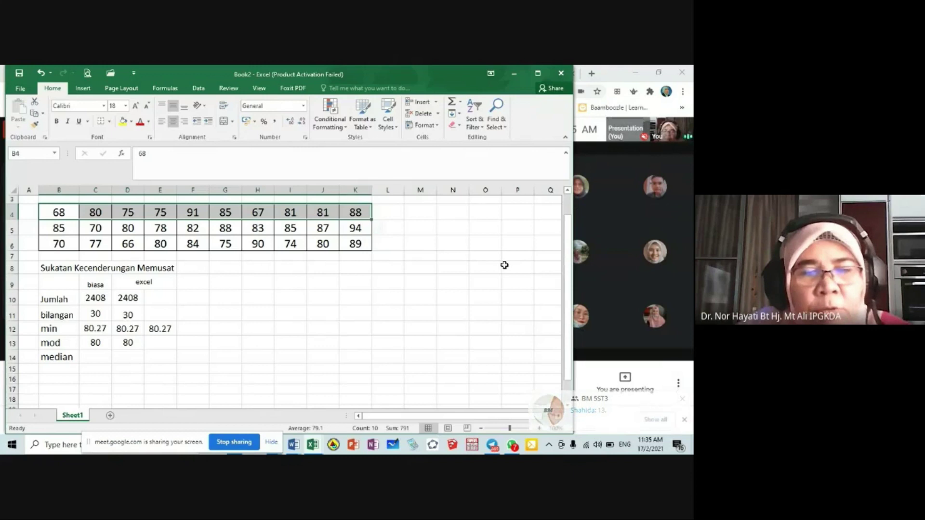
key(ctrl+c)
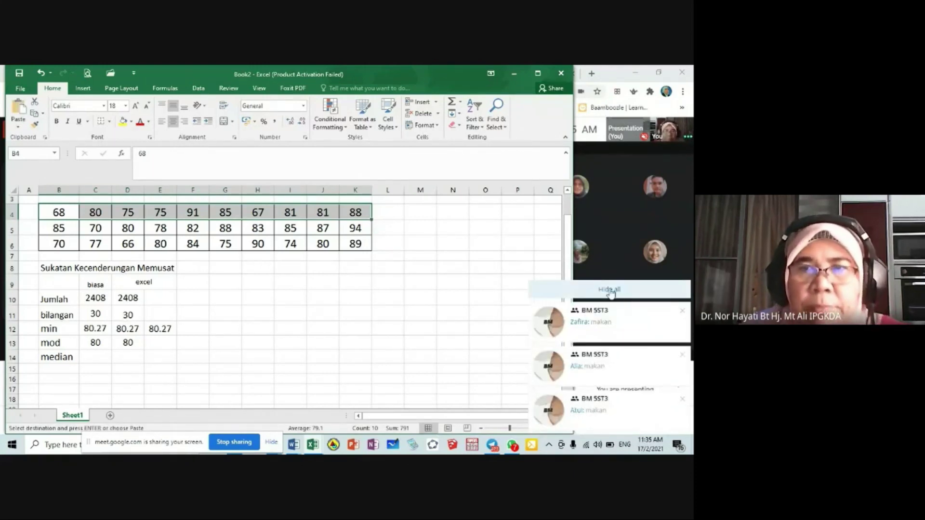
click(610, 290)
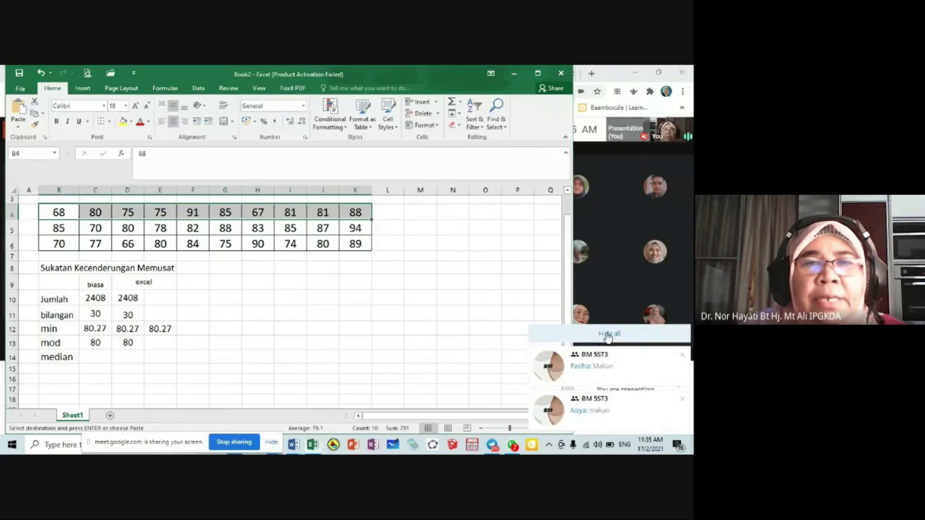
click(262, 299)
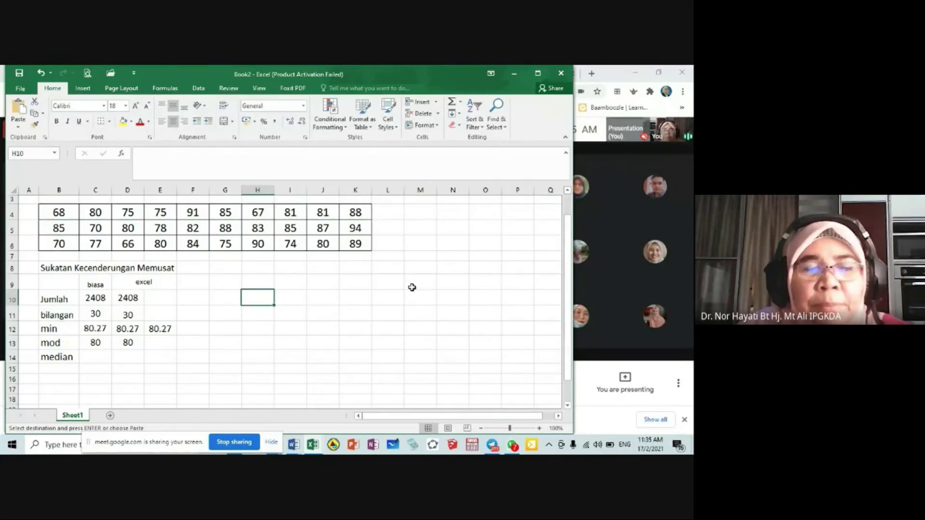
key(ctrl+v)
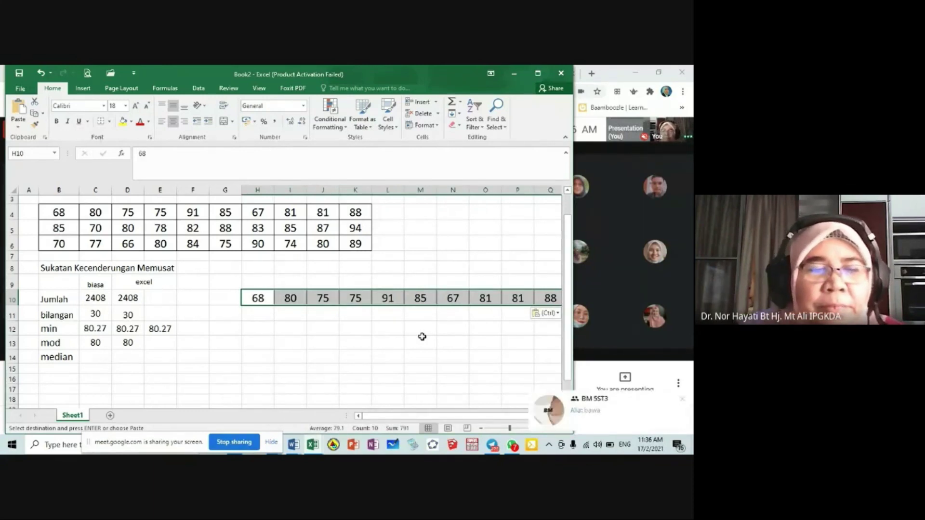
key(ctrl+z)
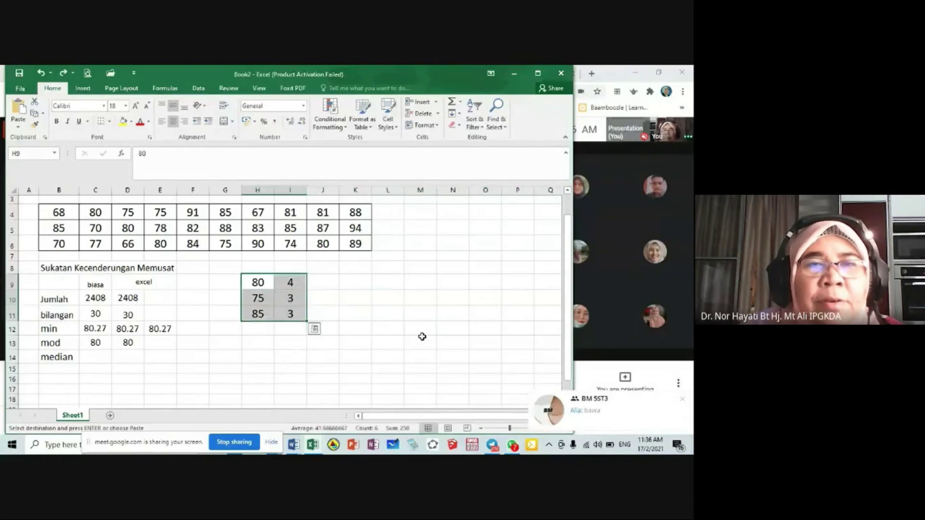
- Dismiss the quick analysis options and clear the restored tally in H9:I11 again
key(ctrl+q)
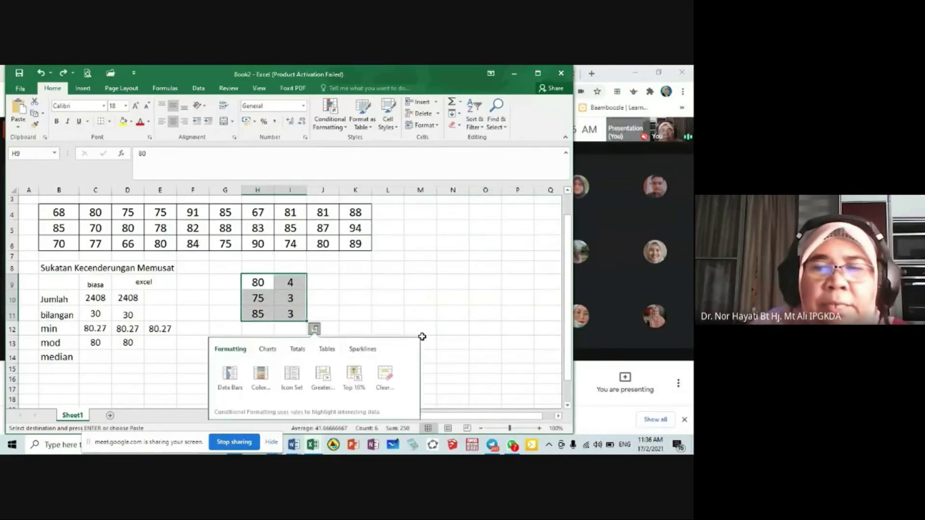
click(401, 318)
drag(269, 274, 299, 316)
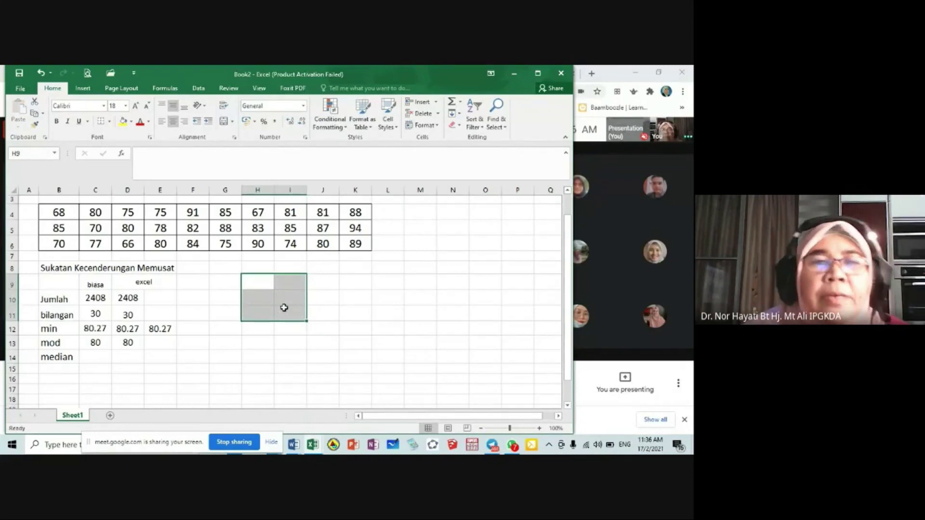
click(261, 287)
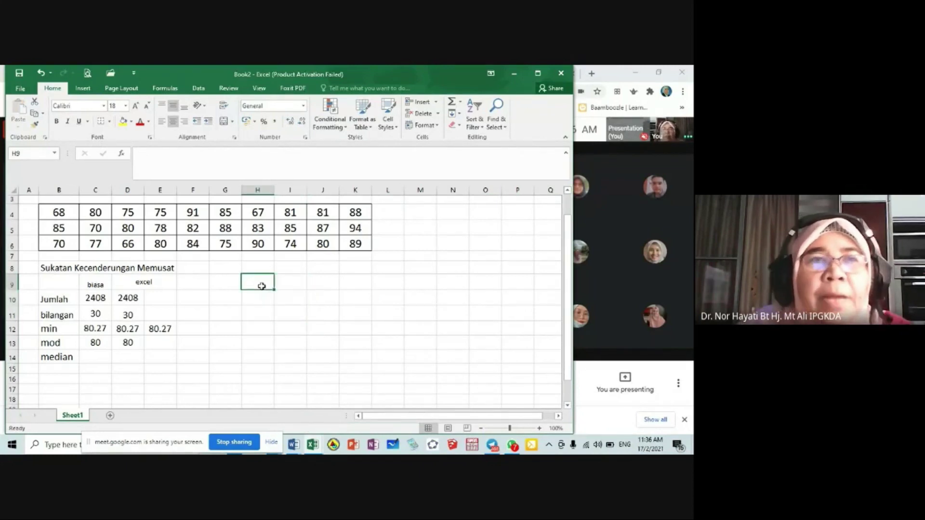
- Copy the first weight row B4:K4 and paste it transposed as a column starting at H9, using Paste Special
drag(57, 213, 355, 212)
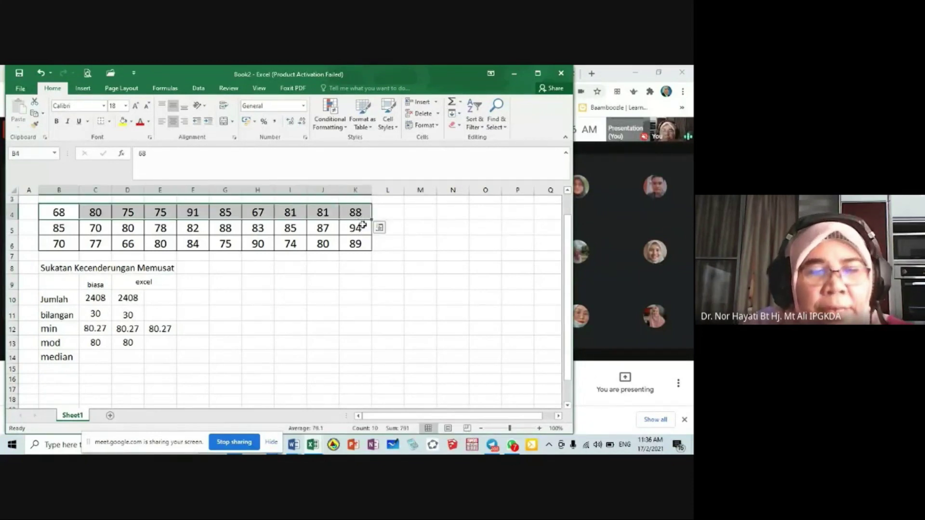
key(ctrl+c)
click(380, 227)
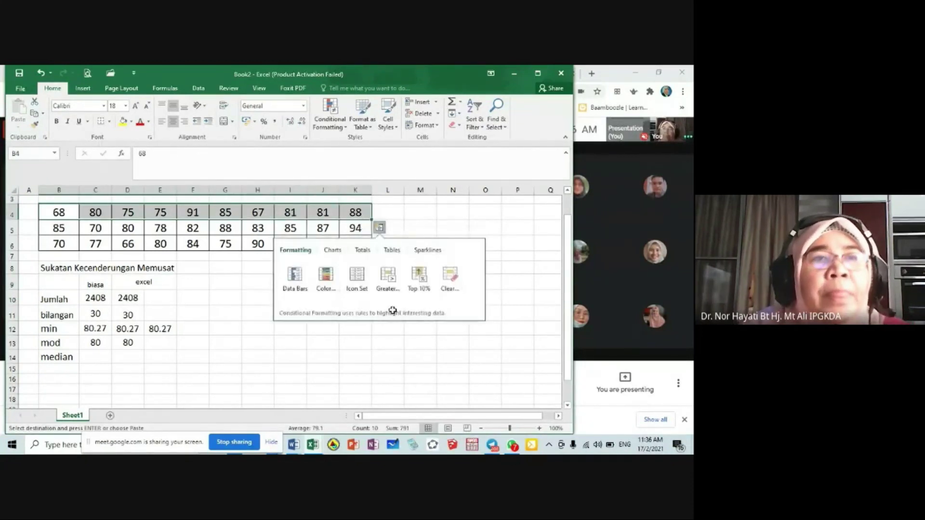
click(234, 279)
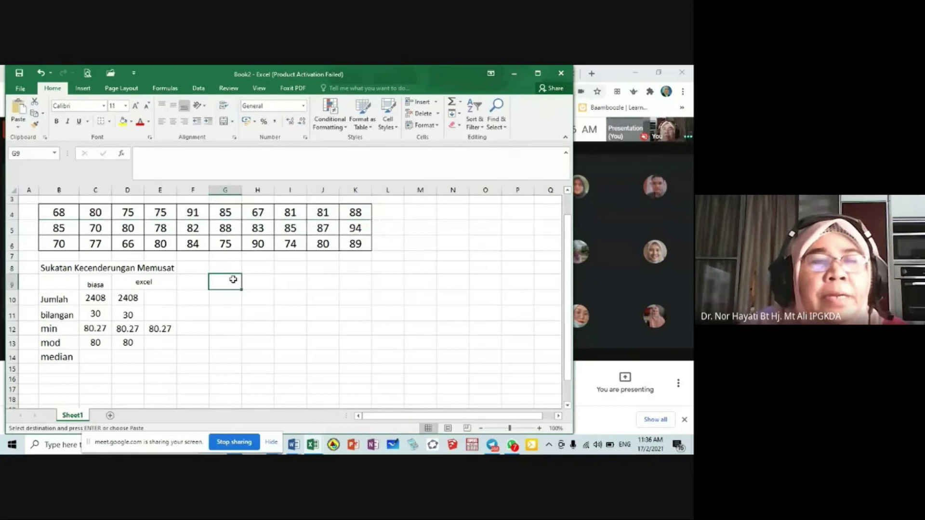
click(259, 282)
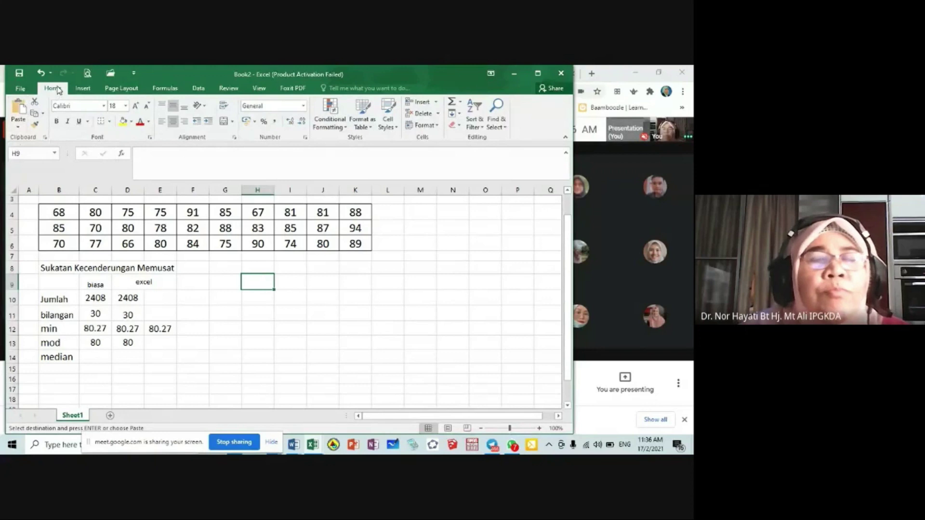
click(18, 129)
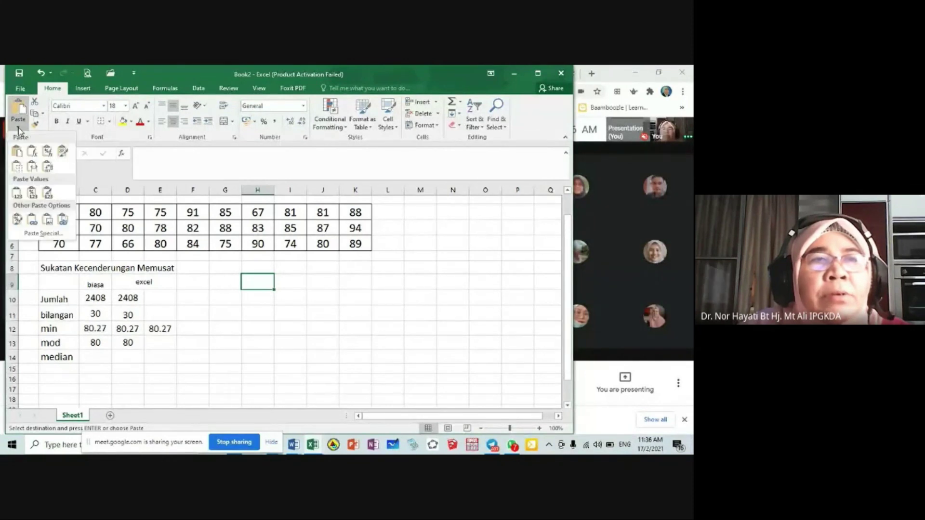
click(37, 235)
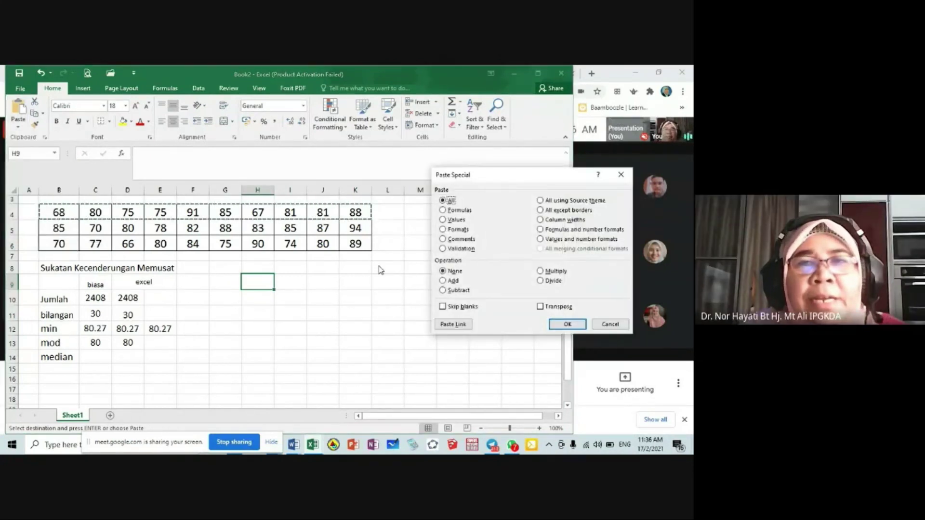
drag(506, 177, 467, 166)
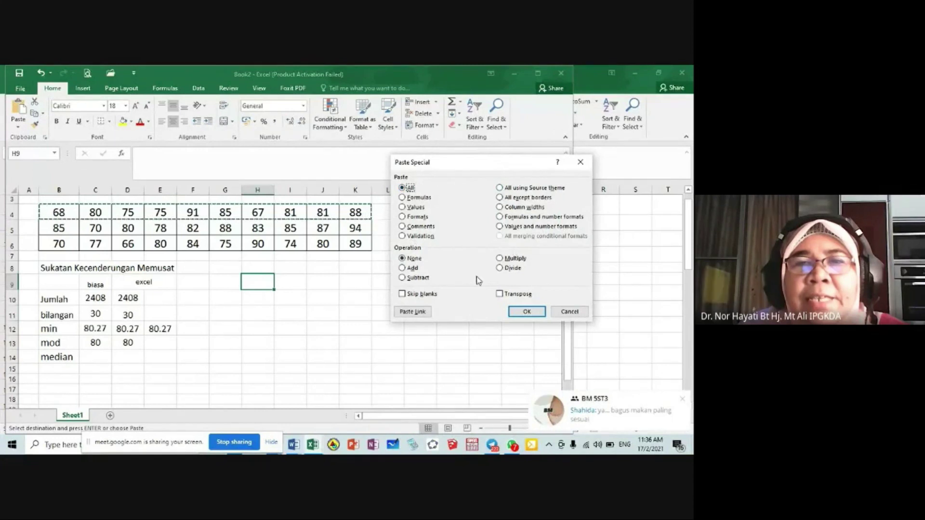
click(500, 295)
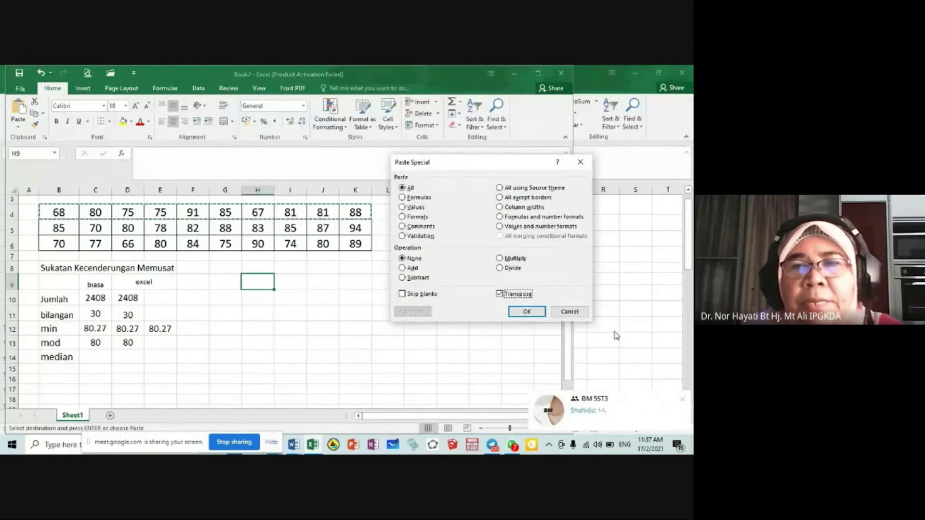
click(528, 312)
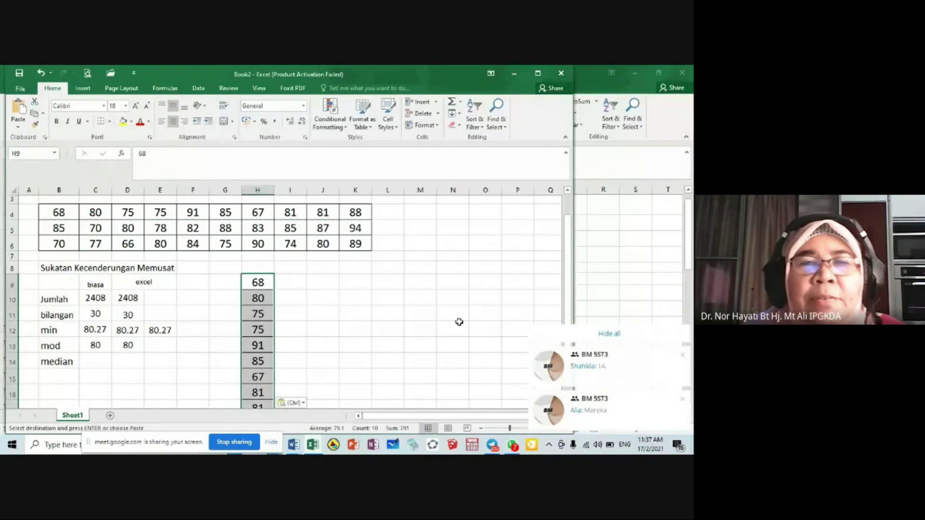
- Check the transposed weights down to H18 and hide the chat notifications covering the sheet
click(611, 334)
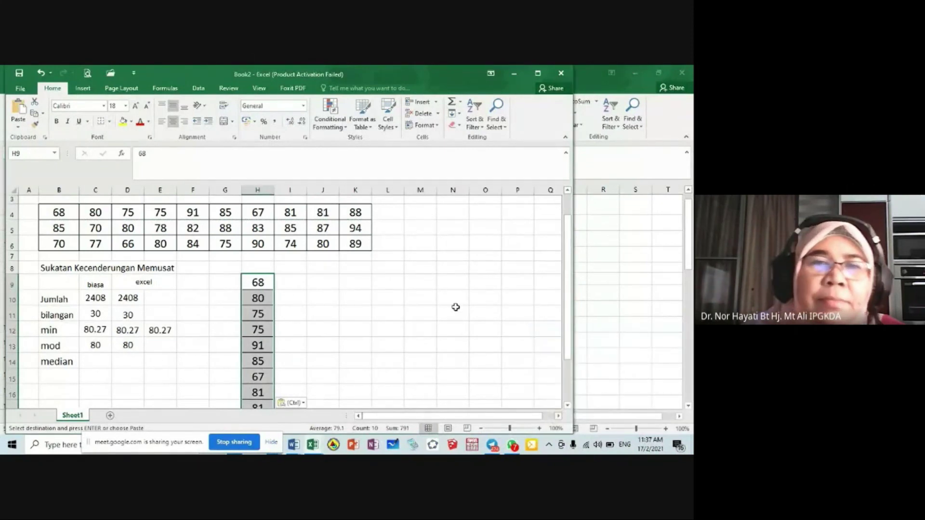
scroll(455, 307, down, 1)
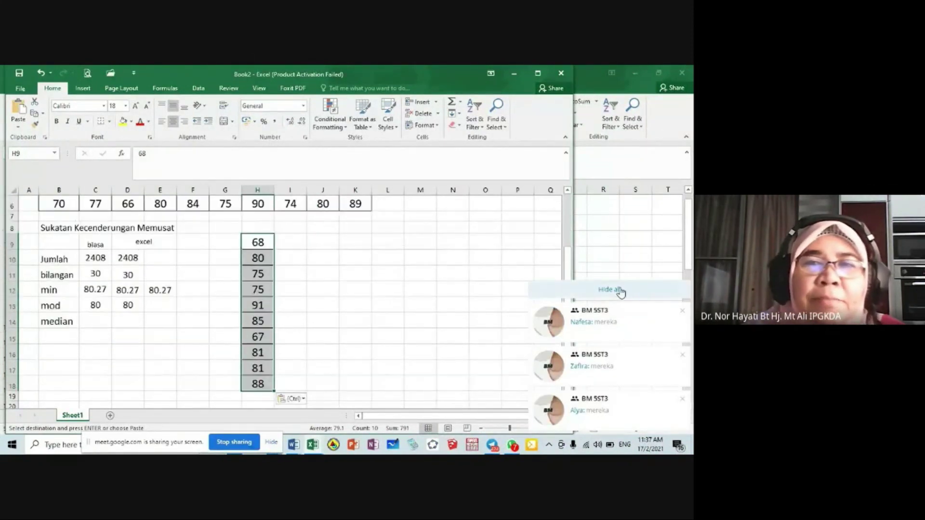
click(618, 292)
scroll(364, 292, up, 1)
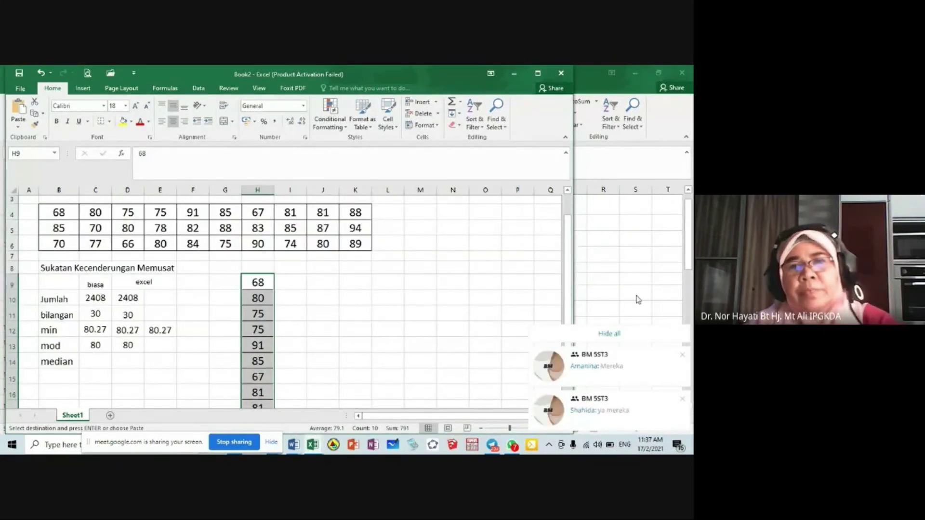
click(622, 334)
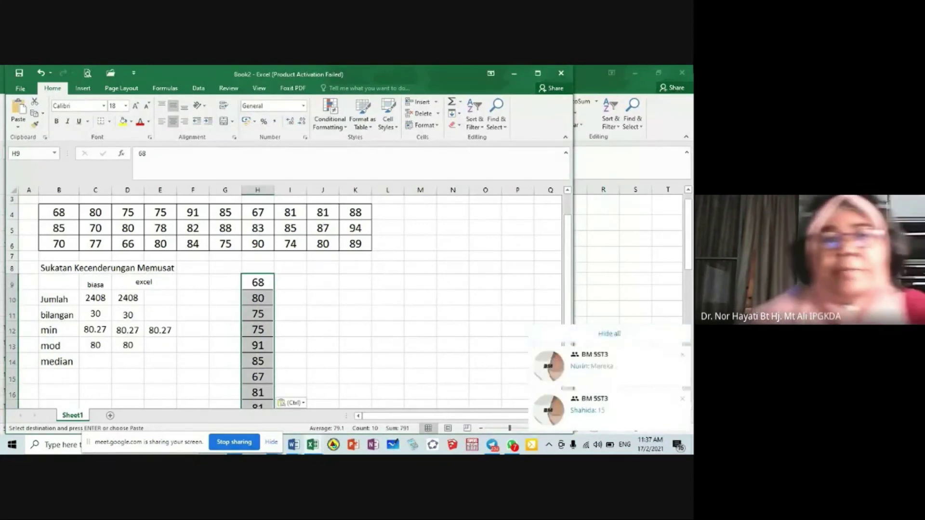
click(616, 334)
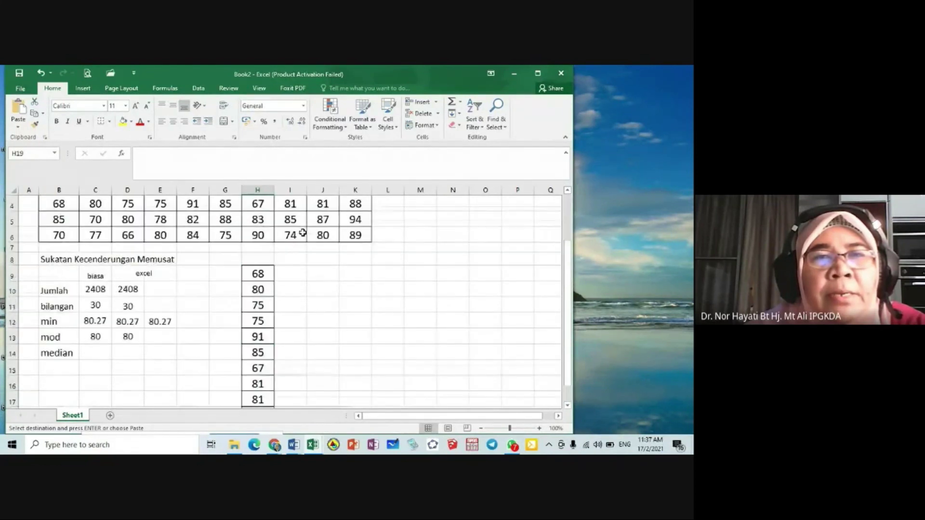
- Copy the second weight row B5:K5 and paste it transposed directly below the column, starting at H19
drag(56, 220, 359, 220)
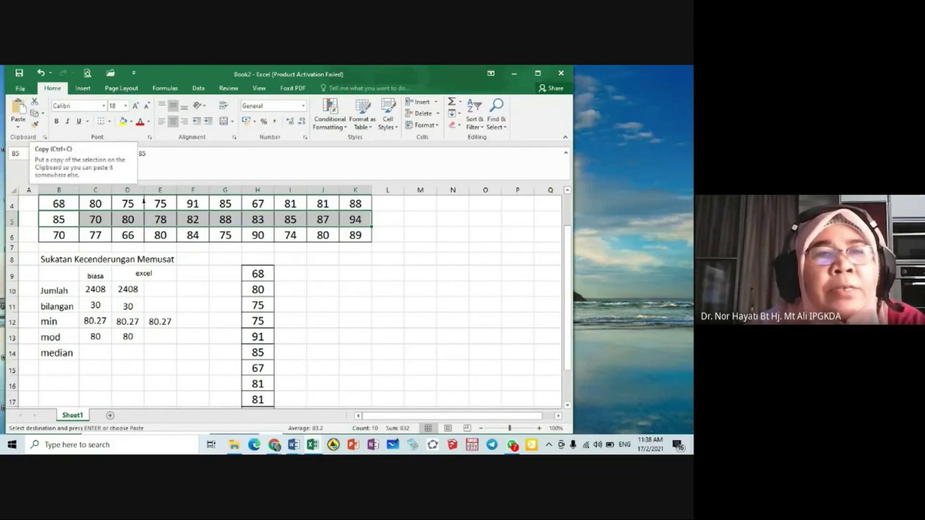
scroll(278, 330, down, 2)
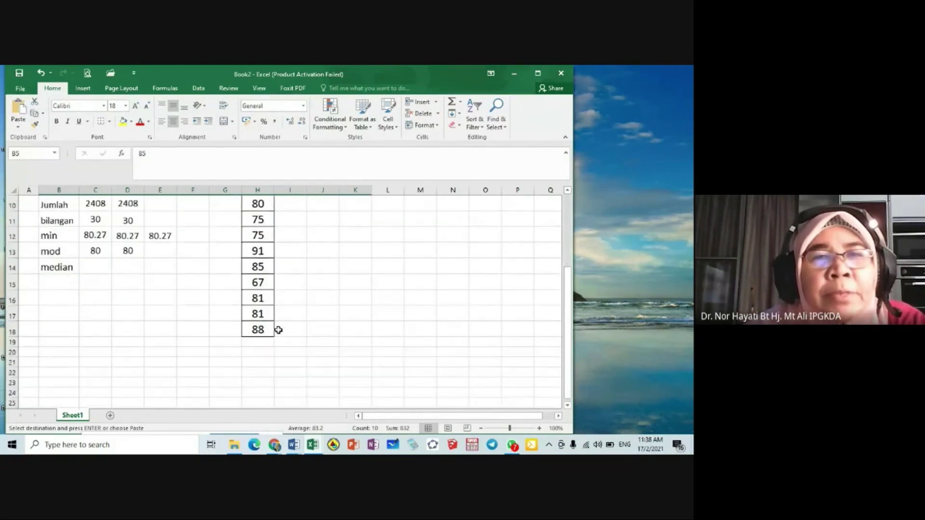
click(259, 341)
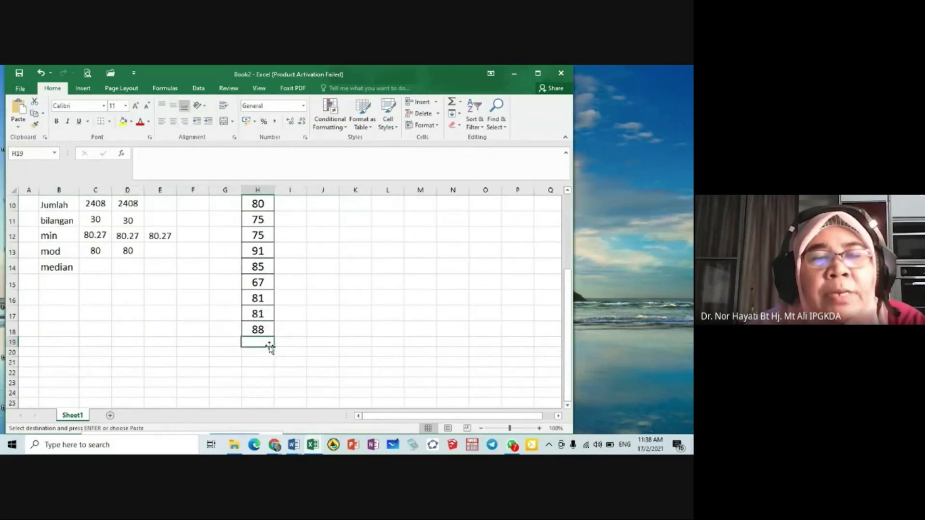
click(18, 127)
click(62, 235)
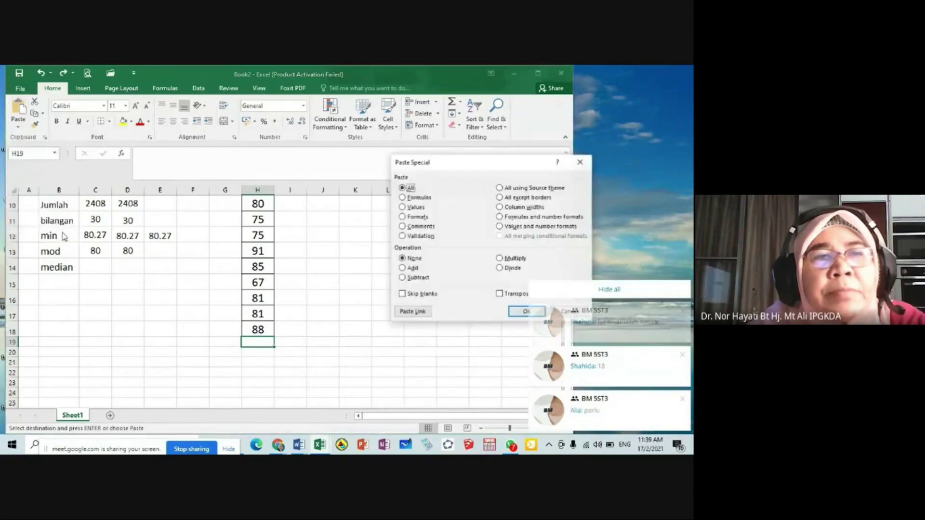
click(499, 294)
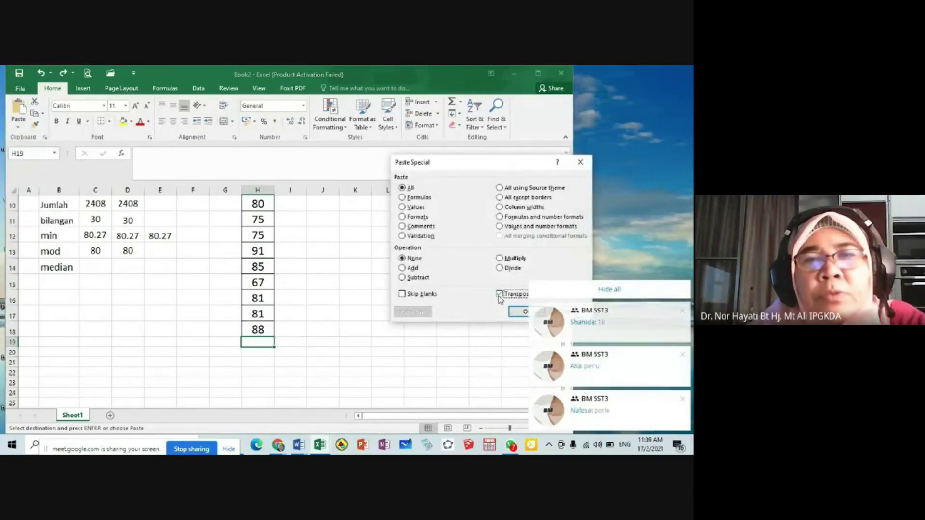
click(523, 311)
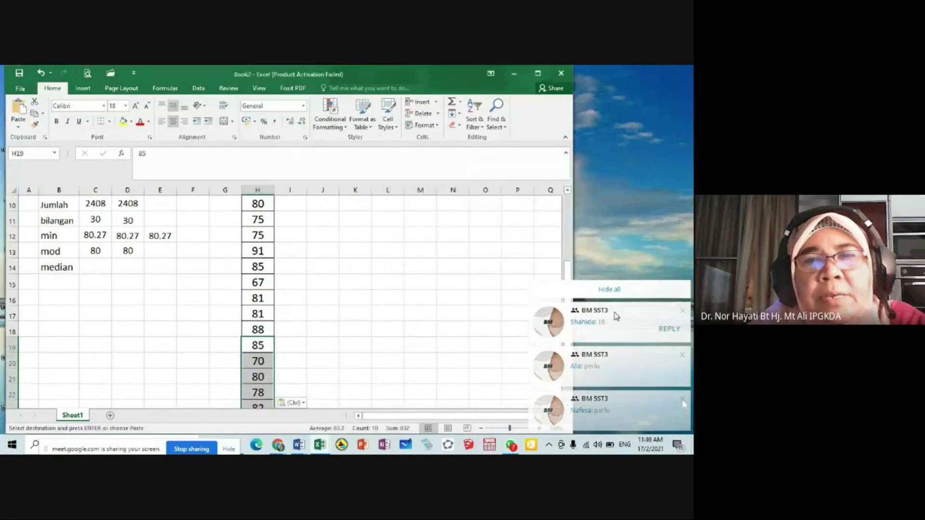
scroll(315, 346, down, 3)
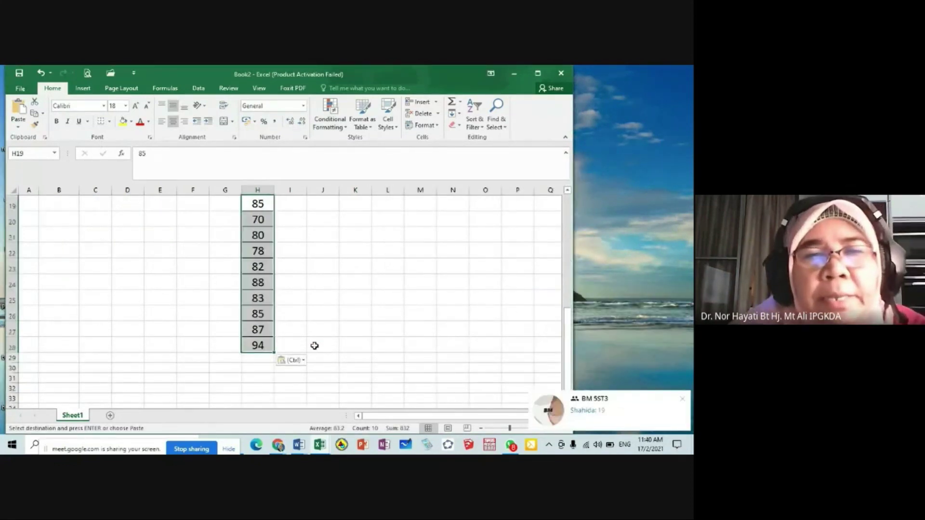
- Copy the third weight row B6:K6 and paste it transposed directly below the column, starting at H29, using Paste Special
scroll(314, 346, up, 6)
click(621, 331)
click(663, 71)
drag(59, 269, 361, 270)
key(ctrl+c)
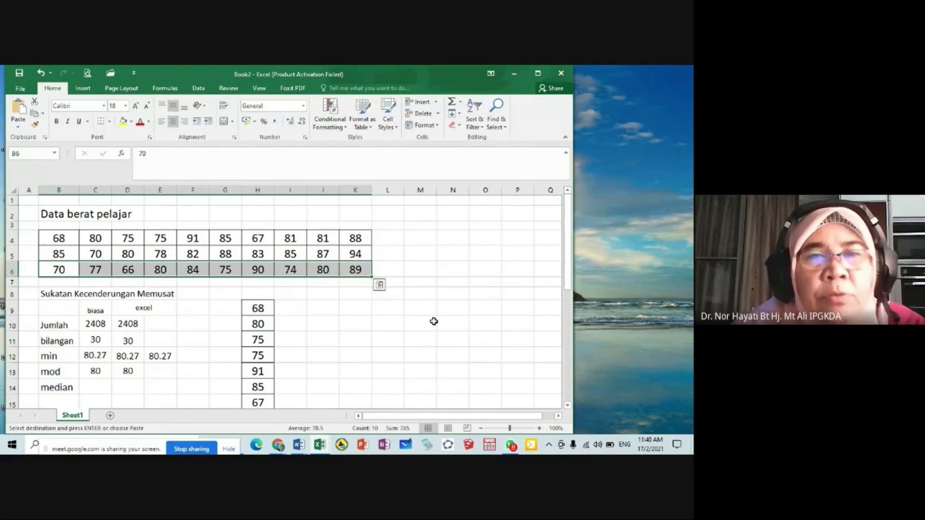
scroll(433, 321, down, 8)
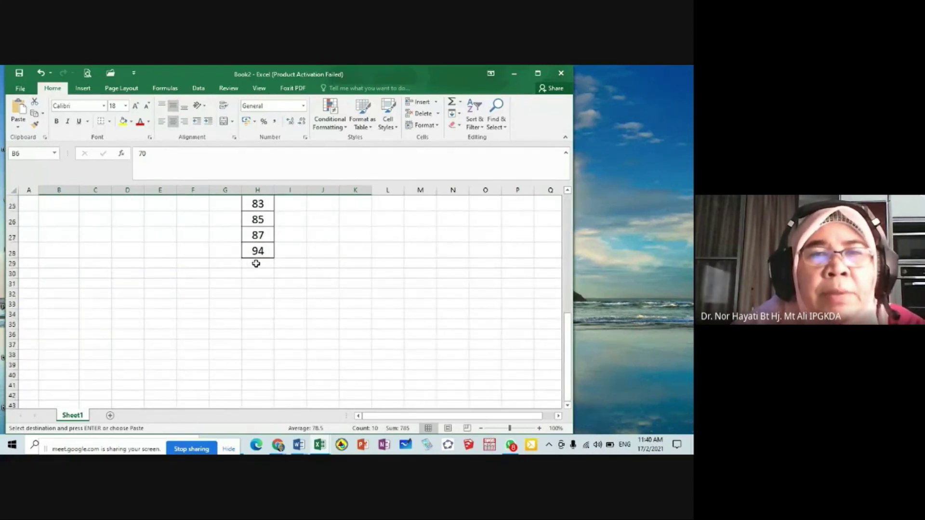
click(256, 264)
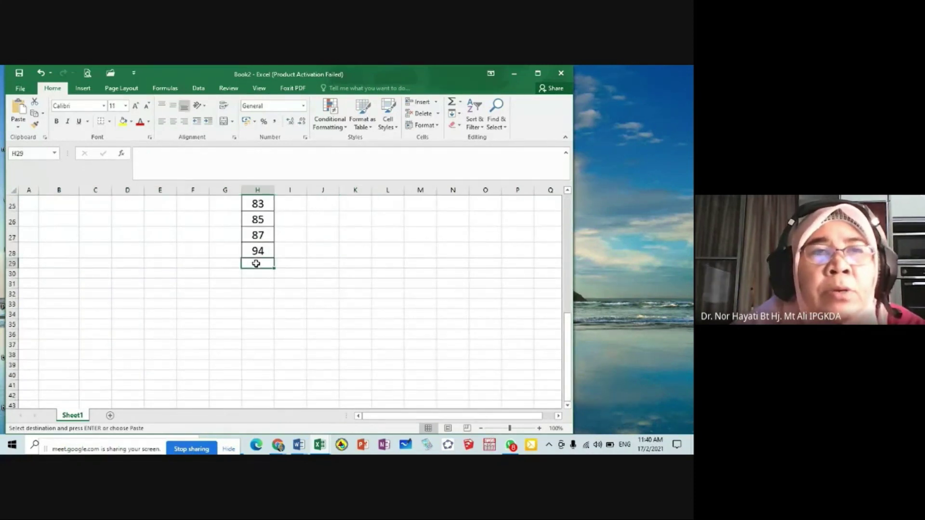
click(18, 126)
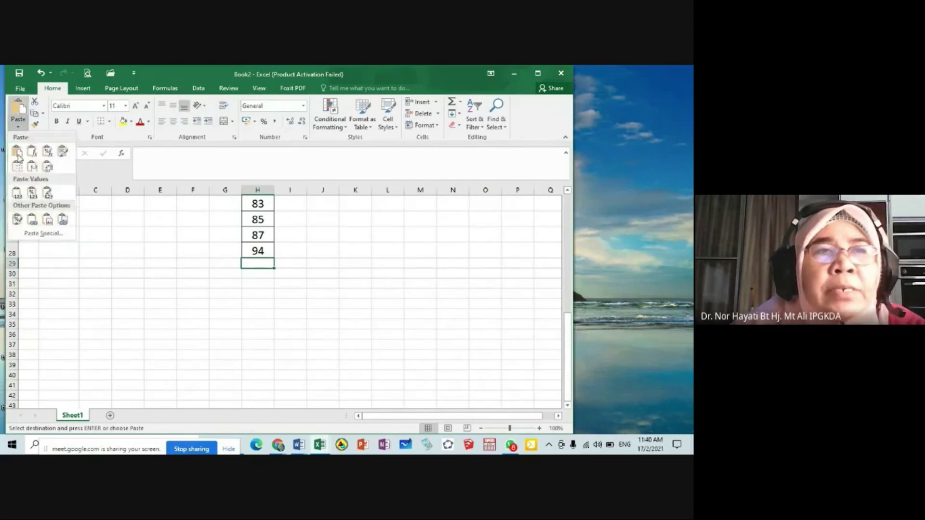
click(29, 235)
click(500, 293)
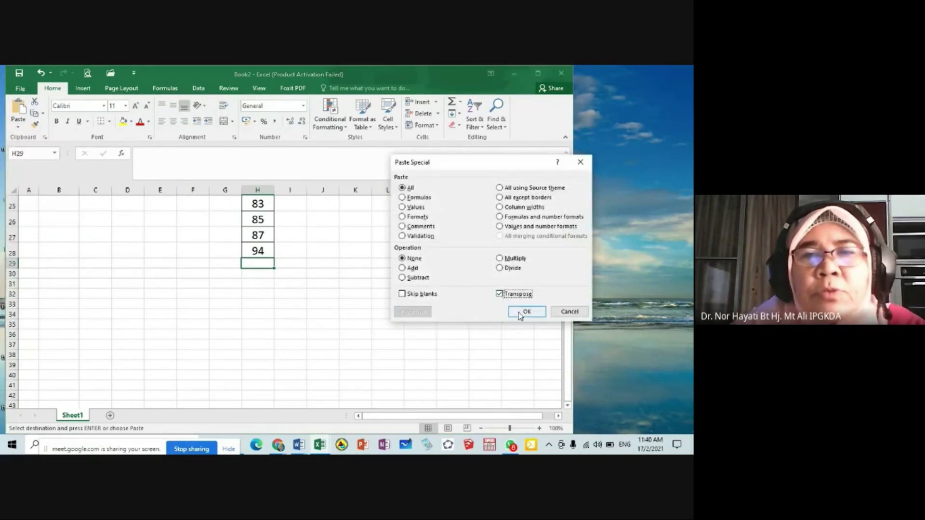
click(526, 312)
click(395, 283)
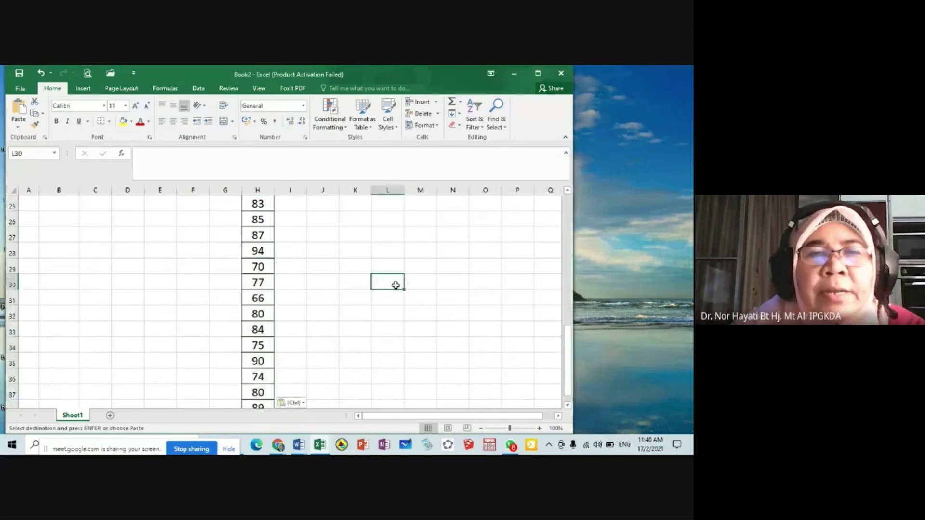
- Review the transposed weights from H9 down to H38 and dismiss the chat notification covering the sheet
scroll(396, 285, up, 7)
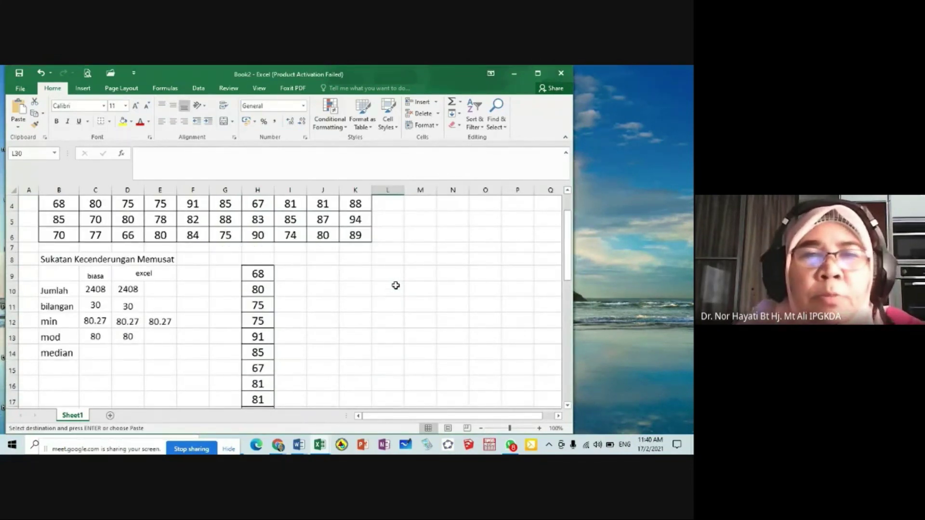
scroll(396, 286, down, 7)
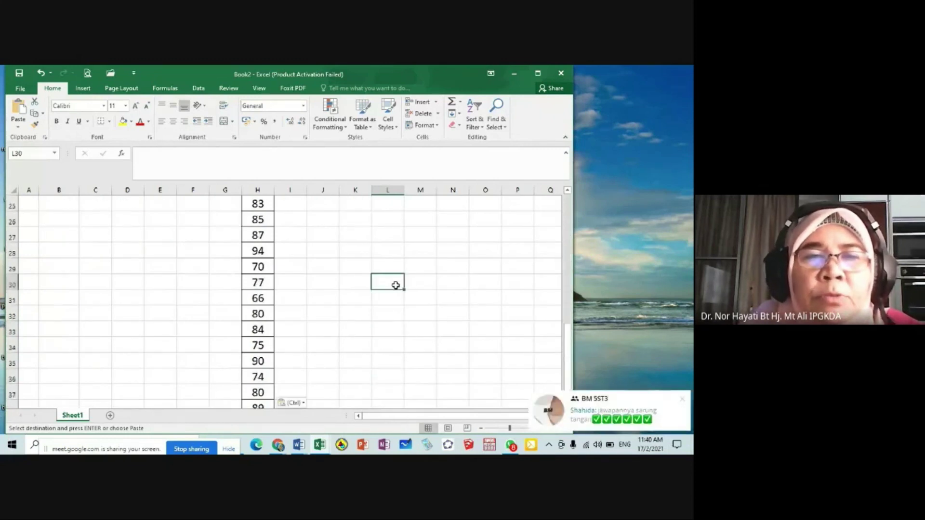
scroll(396, 285, down, 2)
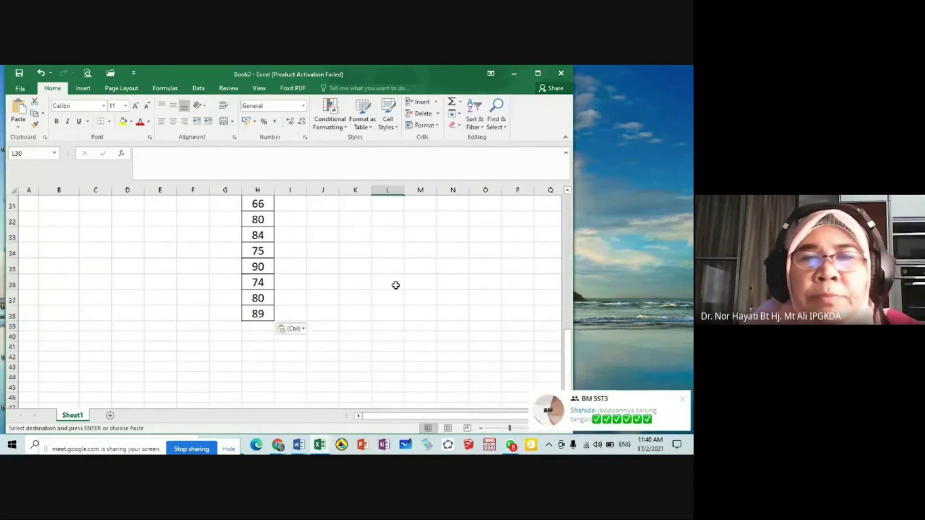
click(685, 401)
scroll(263, 314, up, 6)
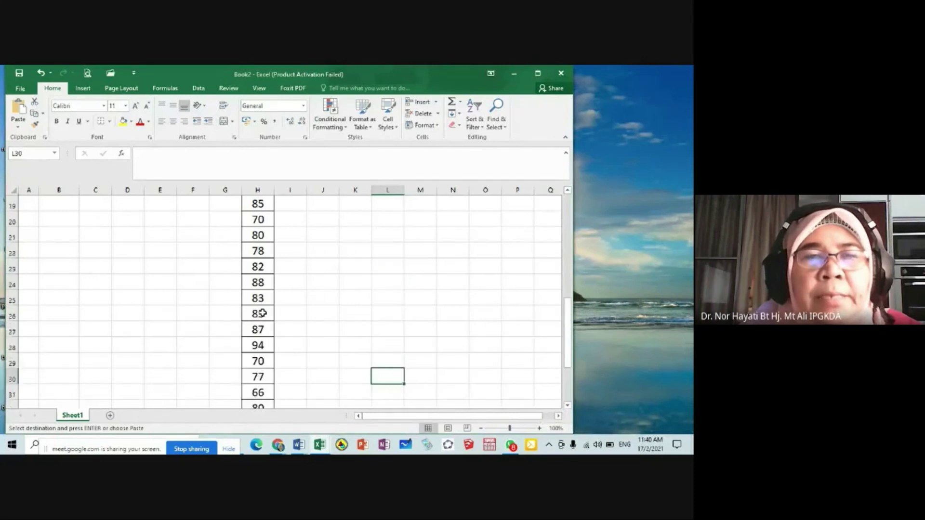
scroll(262, 314, up, 4)
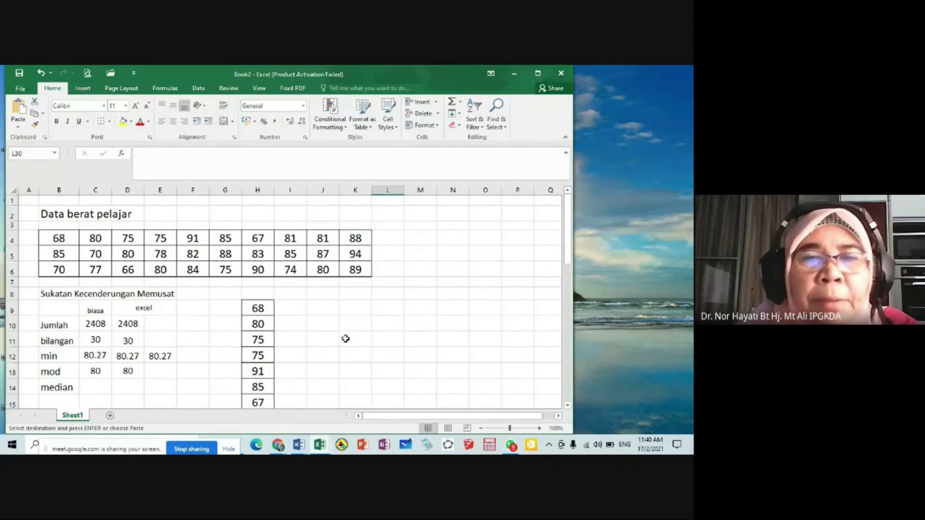
- Check the participants in the Google Meet window, then return to the Book2 workbook in Excel and hide the chat notifications
click(276, 447)
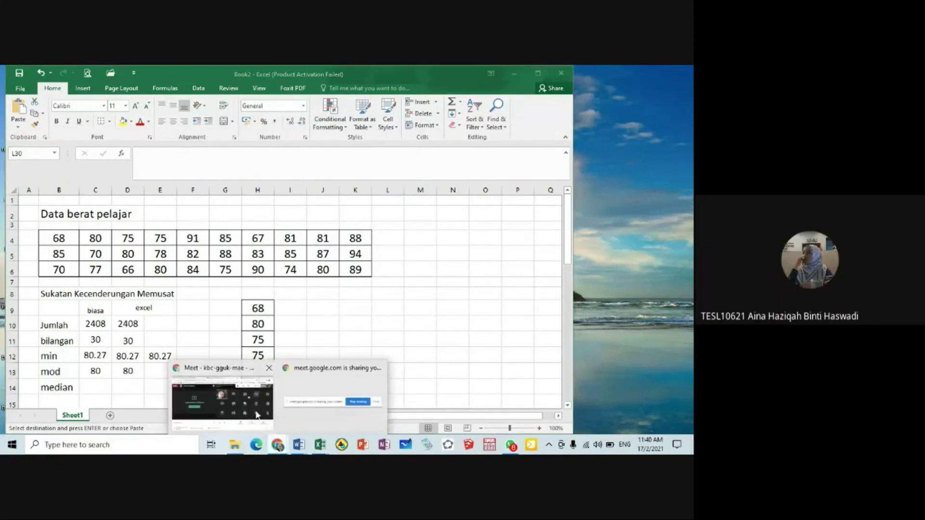
click(222, 400)
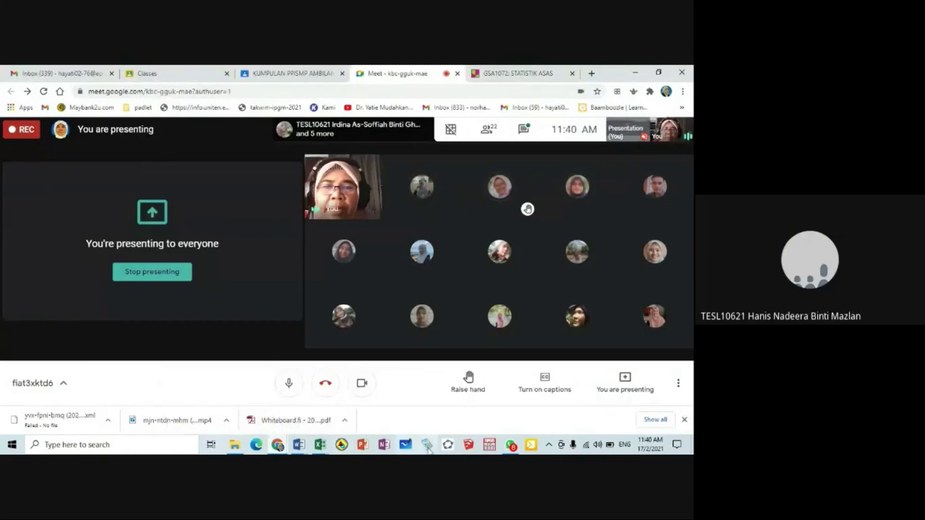
mouse_move(320, 449)
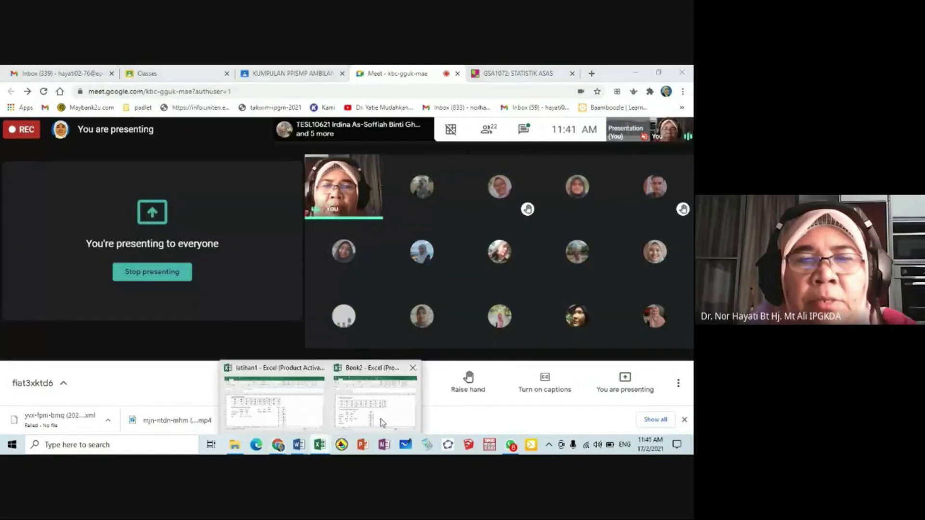
mouse_move(290, 422)
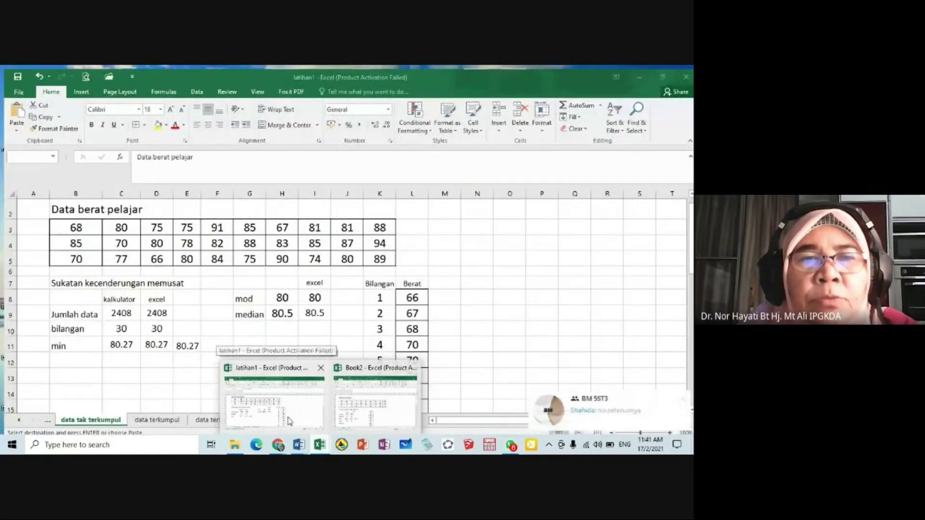
click(344, 422)
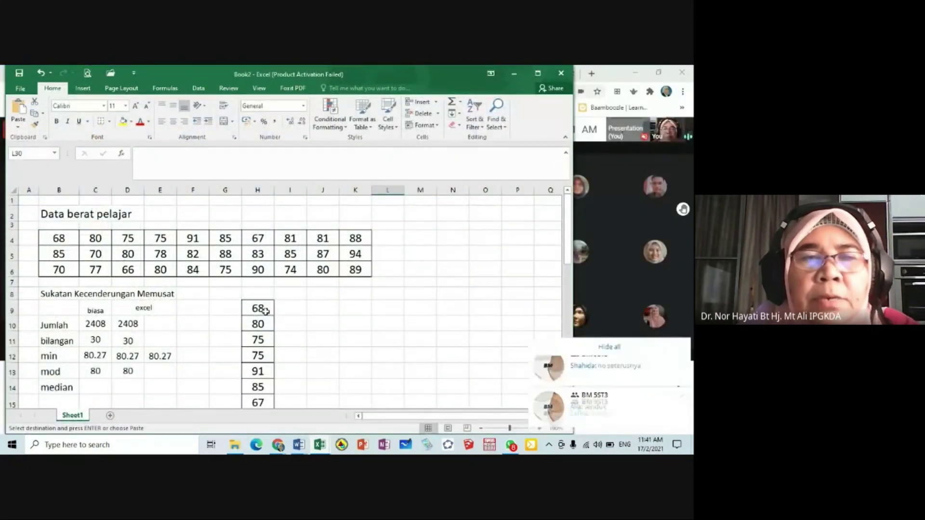
click(617, 290)
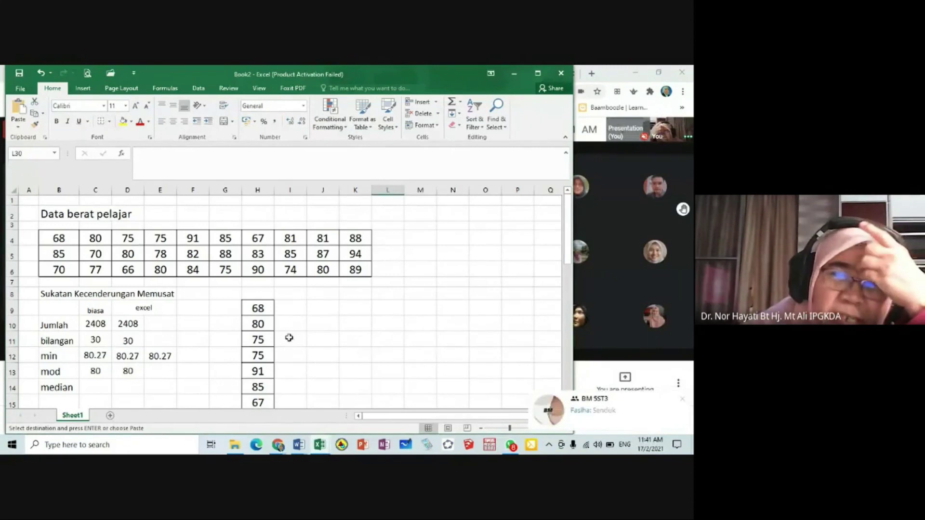
- Sort the transposed weights in H9:H38 from smallest to largest
drag(259, 309, 260, 376)
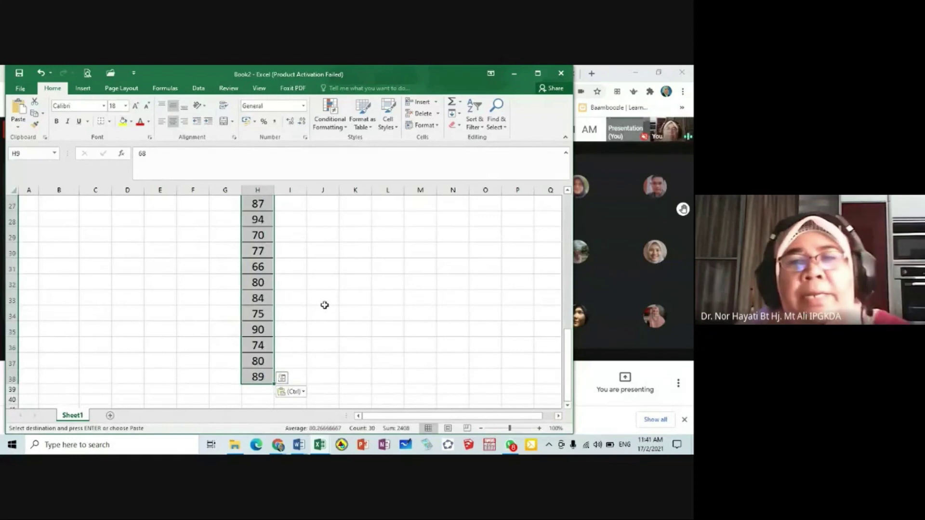
scroll(324, 305, up, 7)
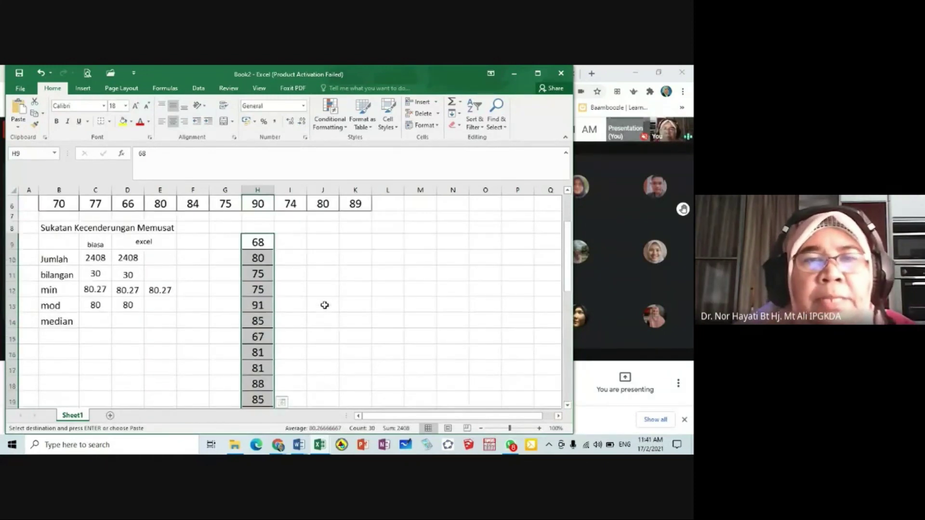
scroll(324, 305, down, 8)
scroll(324, 305, up, 6)
scroll(324, 305, up, 2)
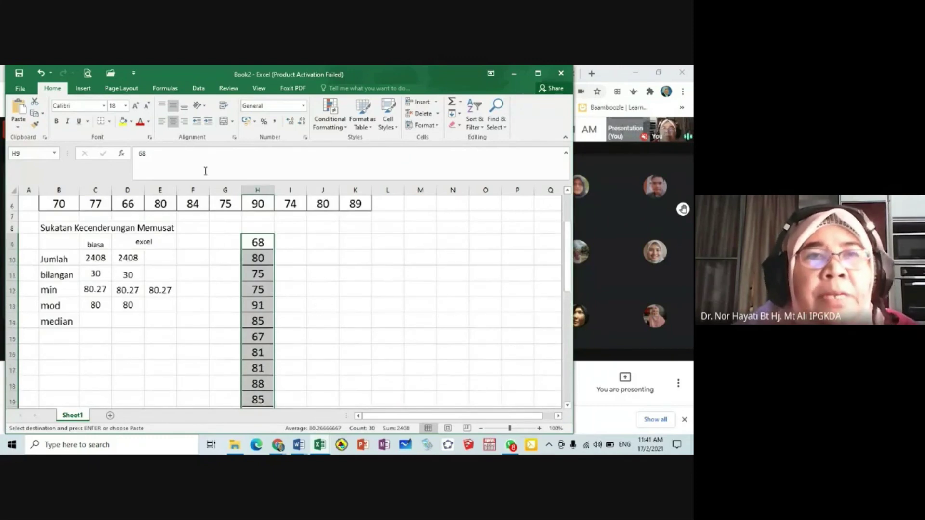
click(199, 90)
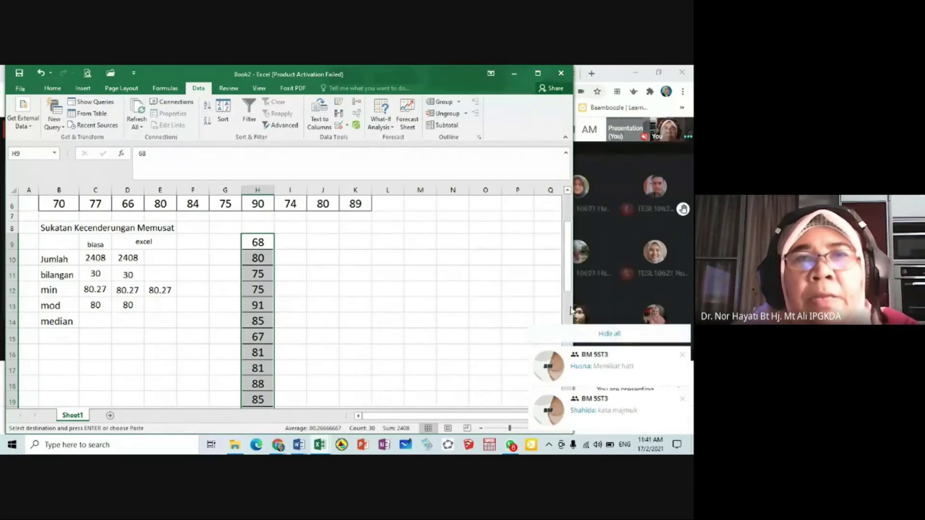
click(227, 110)
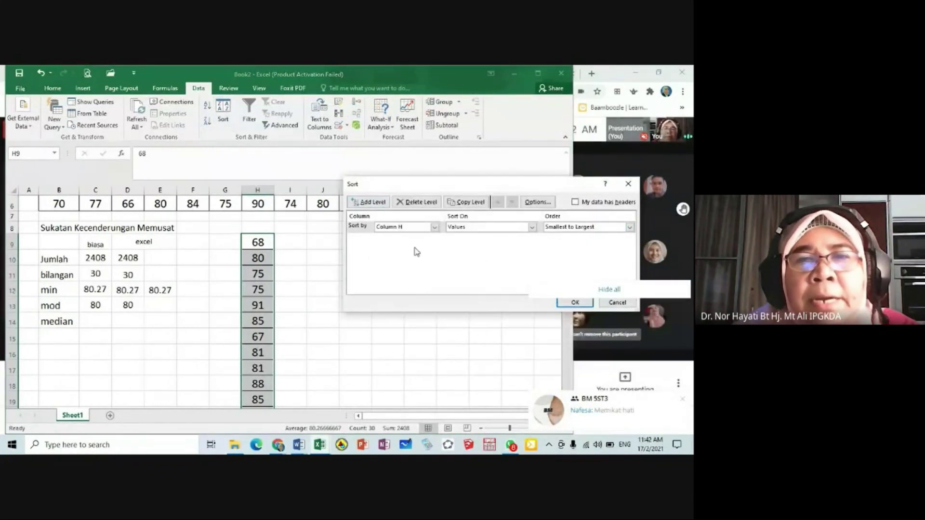
click(609, 303)
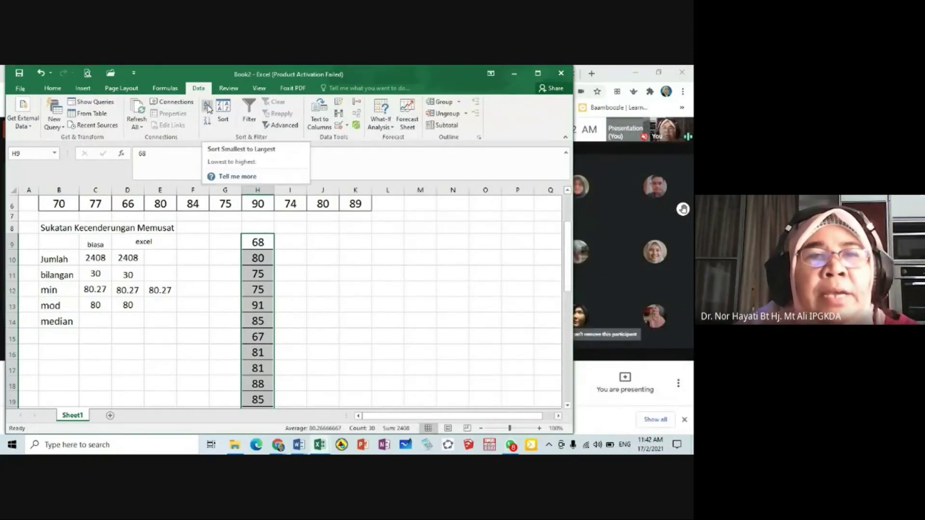
click(208, 109)
click(428, 280)
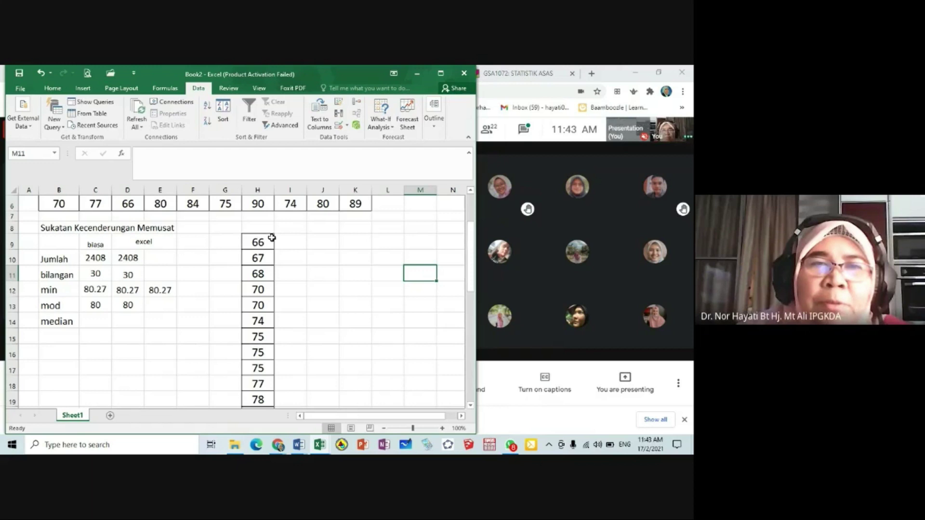
- Review the sorted weights from H9 down to H38 and dismiss the chat notification
scroll(272, 238, down, 10)
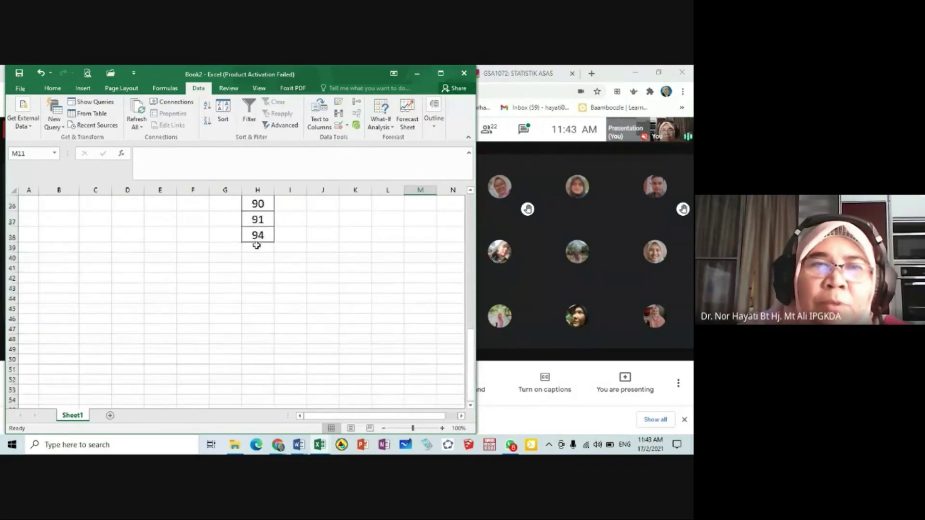
scroll(257, 245, up, 7)
scroll(254, 341, up, 3)
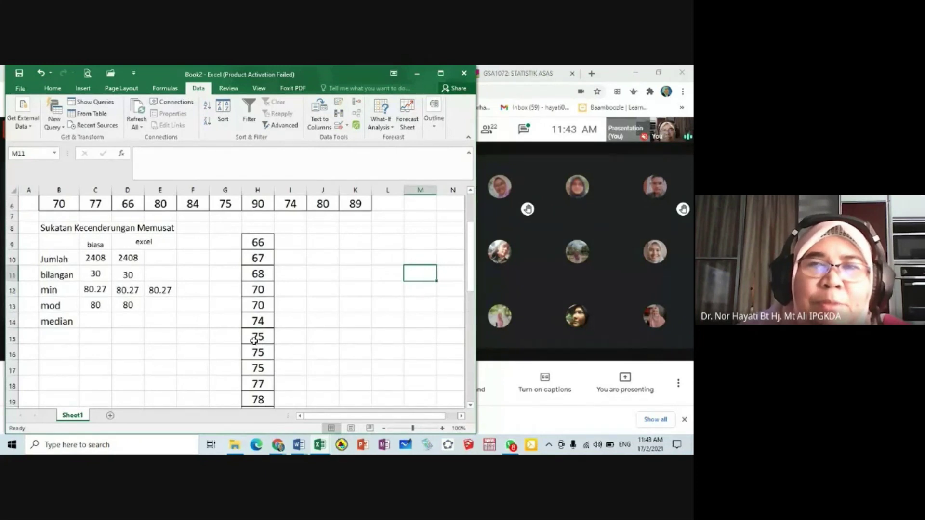
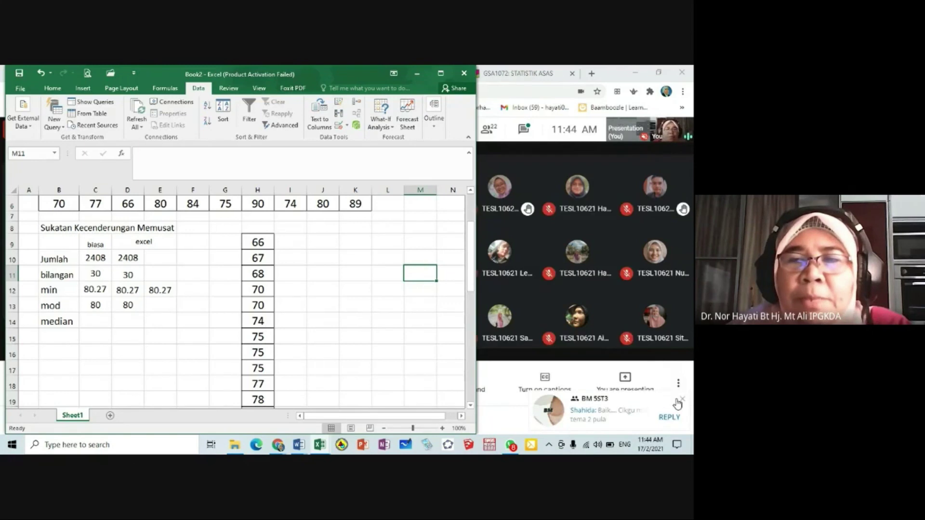
click(681, 400)
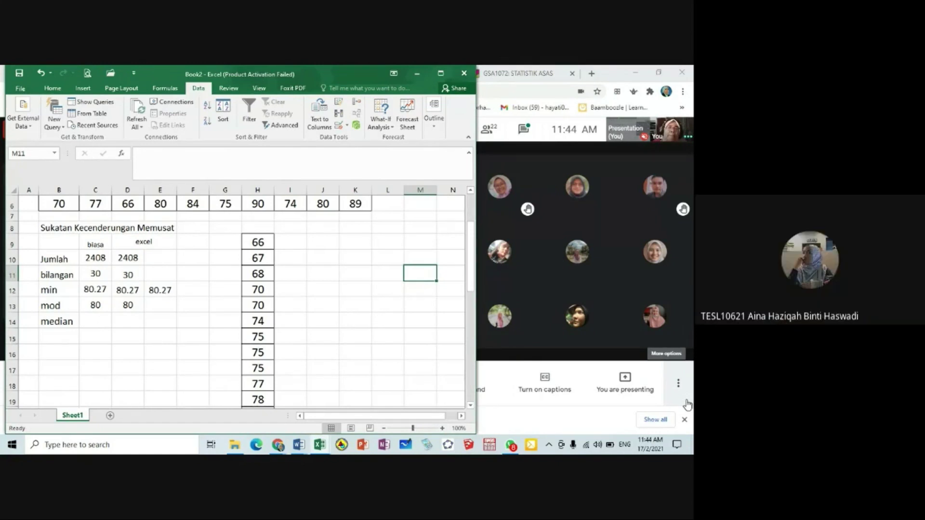
- Open the Google Meet chat to read its messages and return to the Book2 workbook in Excel
click(524, 129)
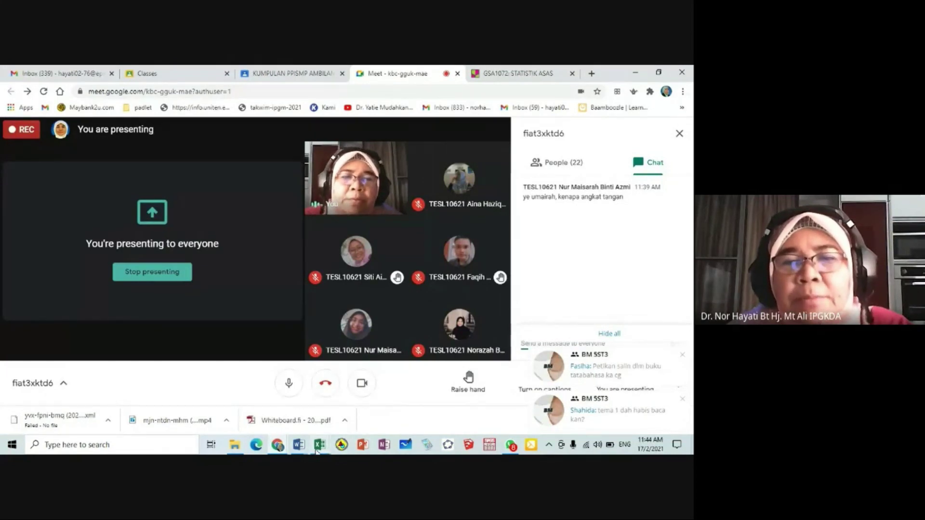
mouse_move(319, 448)
click(371, 422)
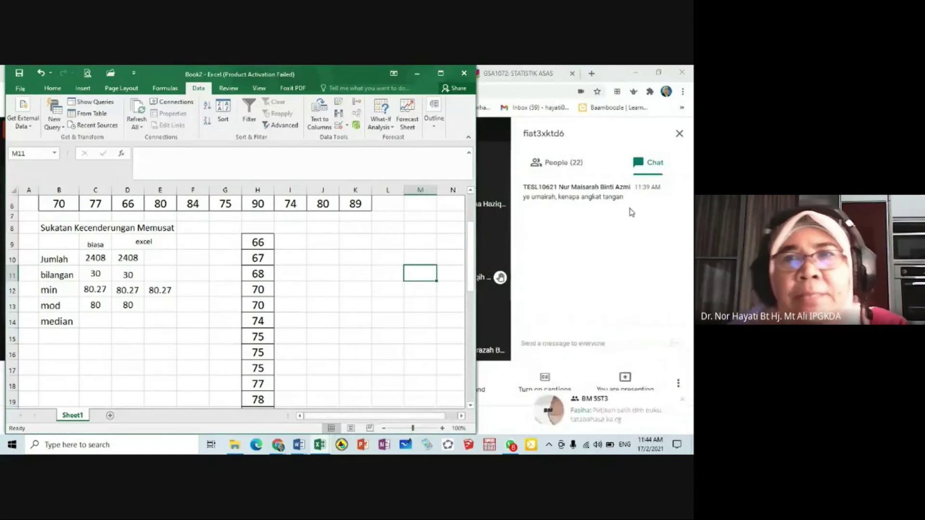
- Close the Google Meet chat and switch back to the Book2 workbook in Excel, hiding the incoming message notifications
click(679, 134)
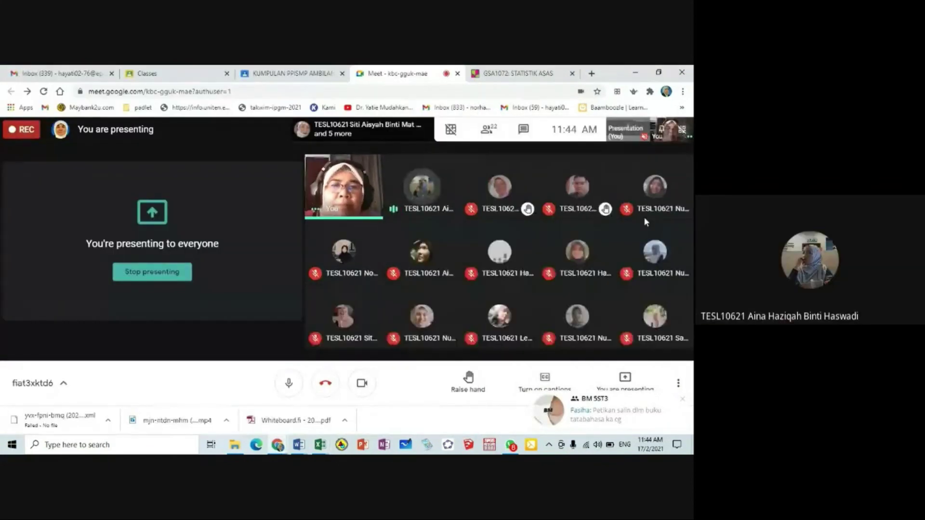
mouse_move(319, 449)
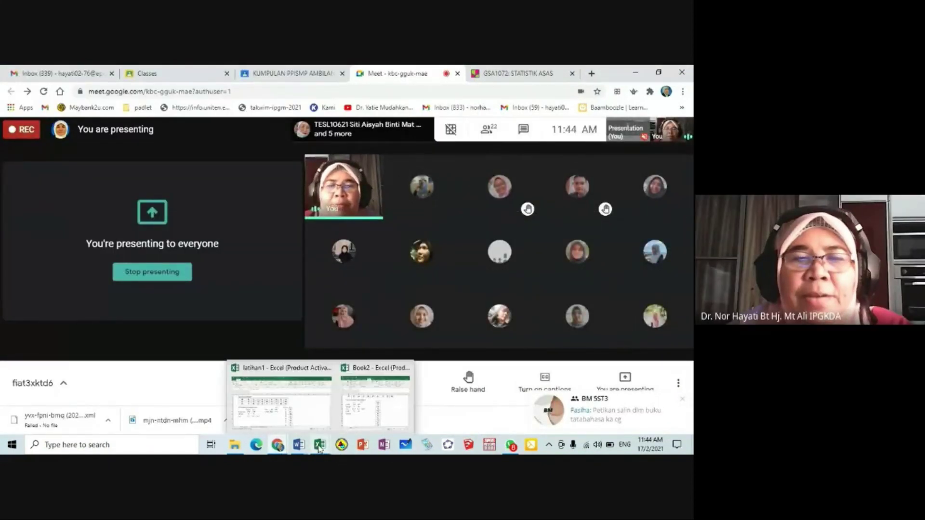
click(375, 407)
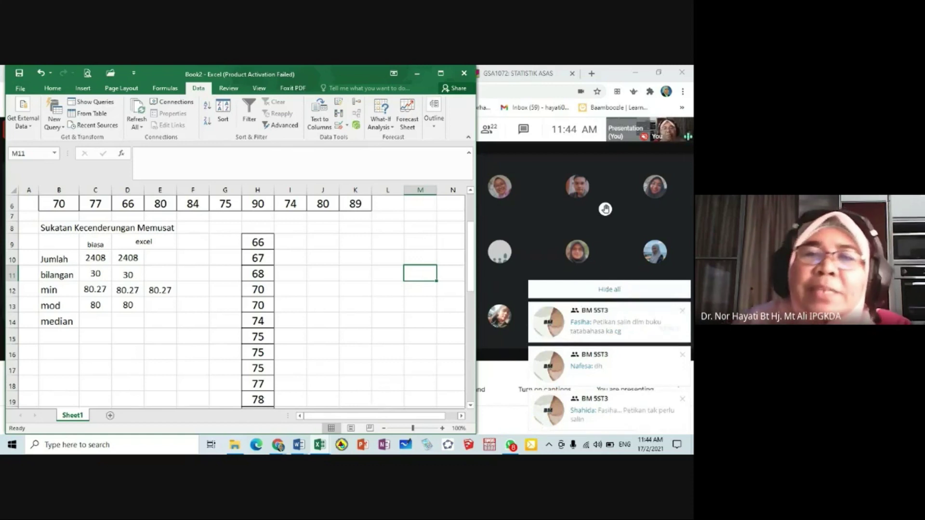
click(605, 291)
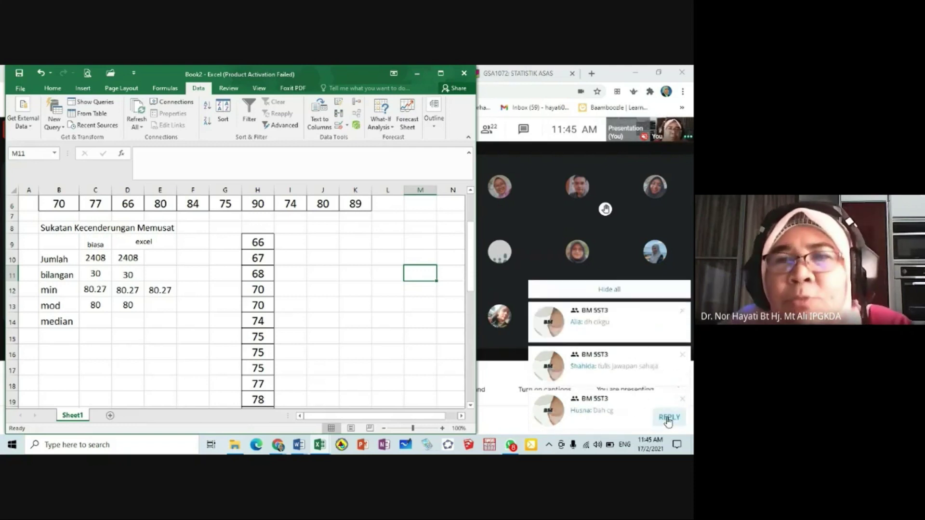
click(621, 288)
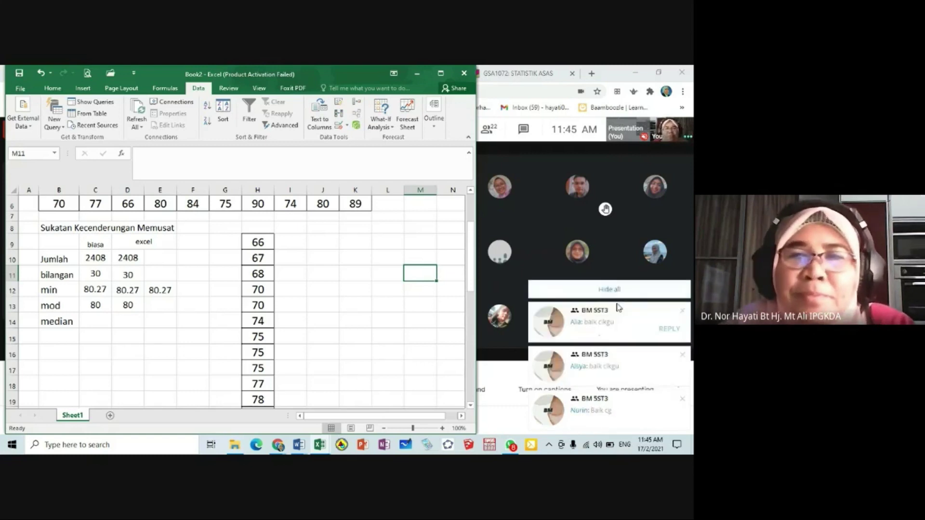
- Hide the chat notifications and enter the column headings Bil in G8 and Berat in H8
click(609, 290)
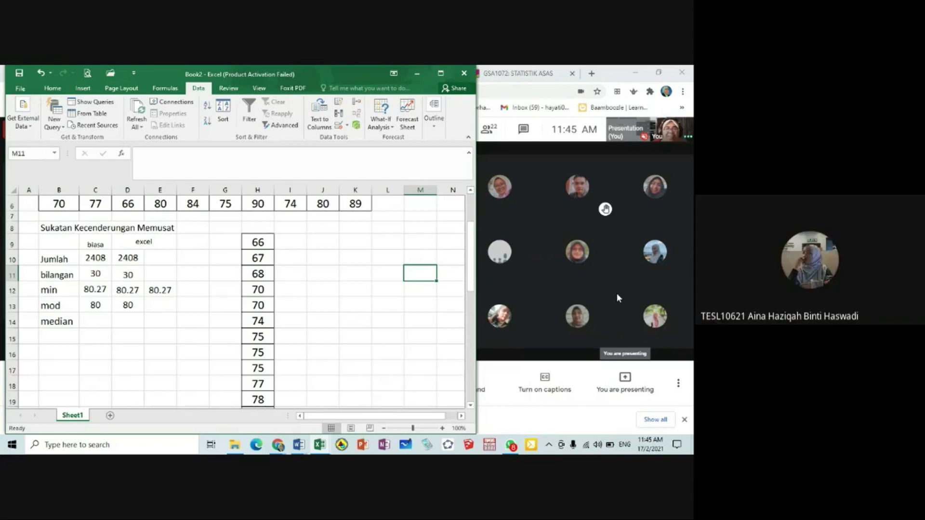
click(228, 228)
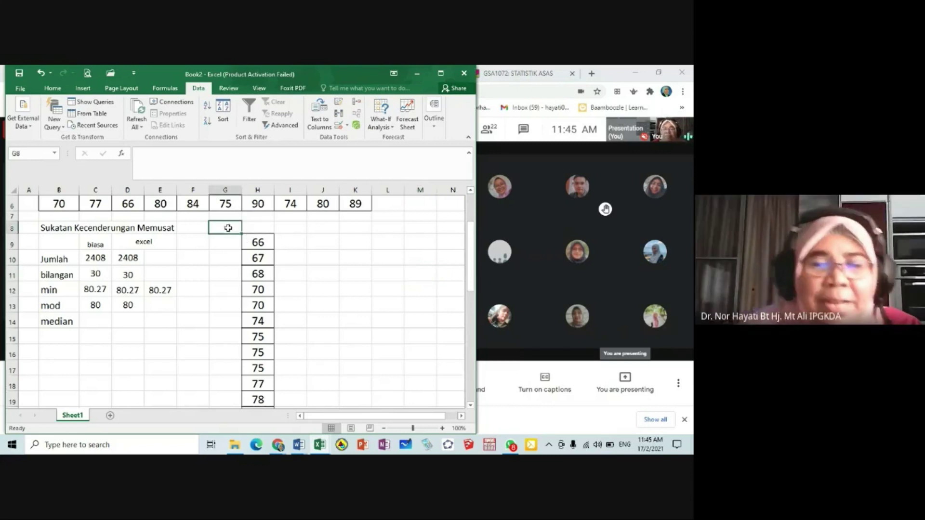
text(Bil)
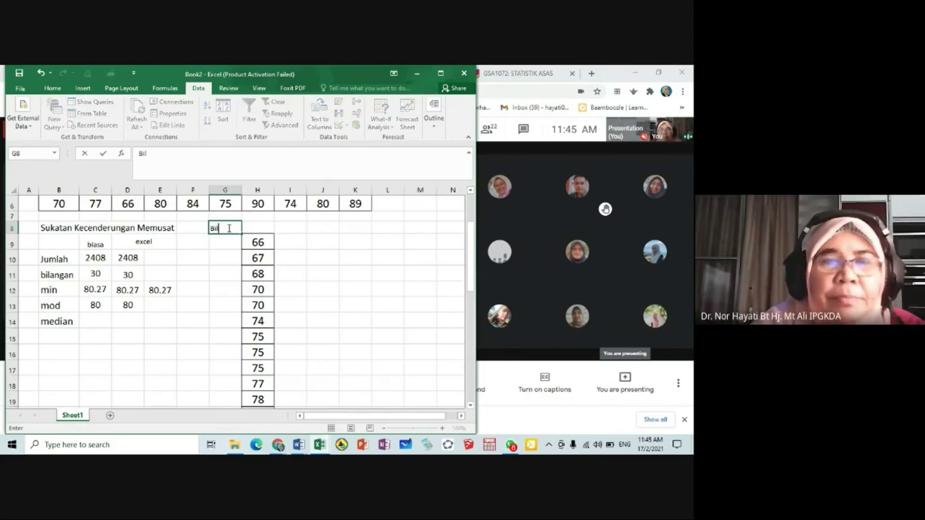
key(Tab)
text(Berat)
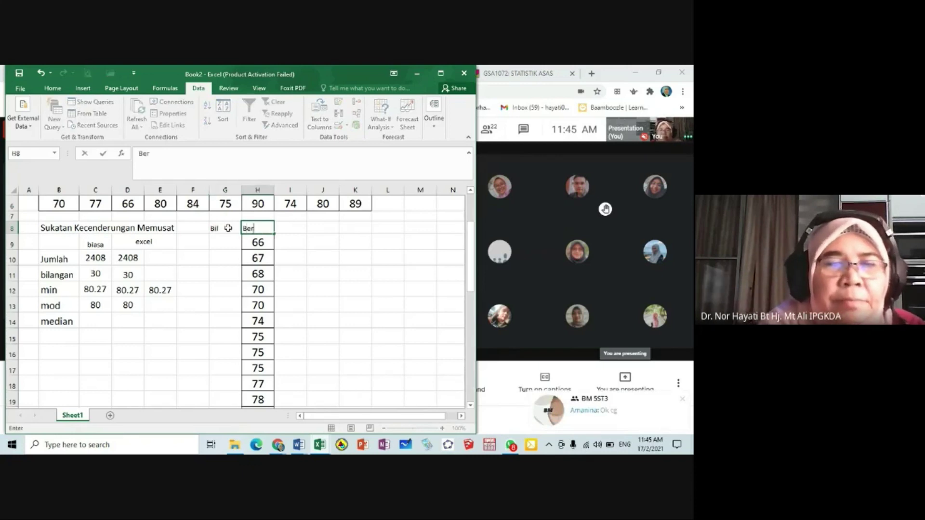
click(318, 258)
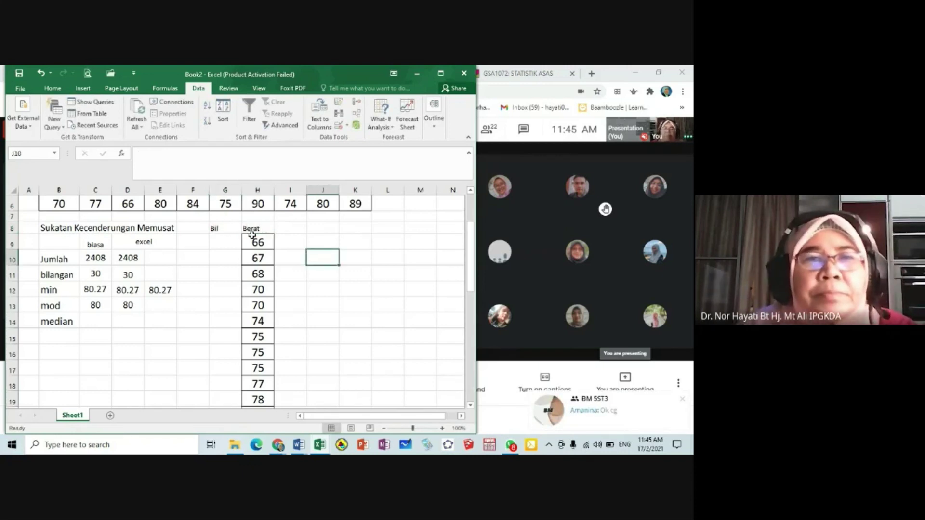
- Centre the Bil and Berat headings in G8:H8 and enlarge their font to 14
drag(227, 228, 252, 231)
click(52, 88)
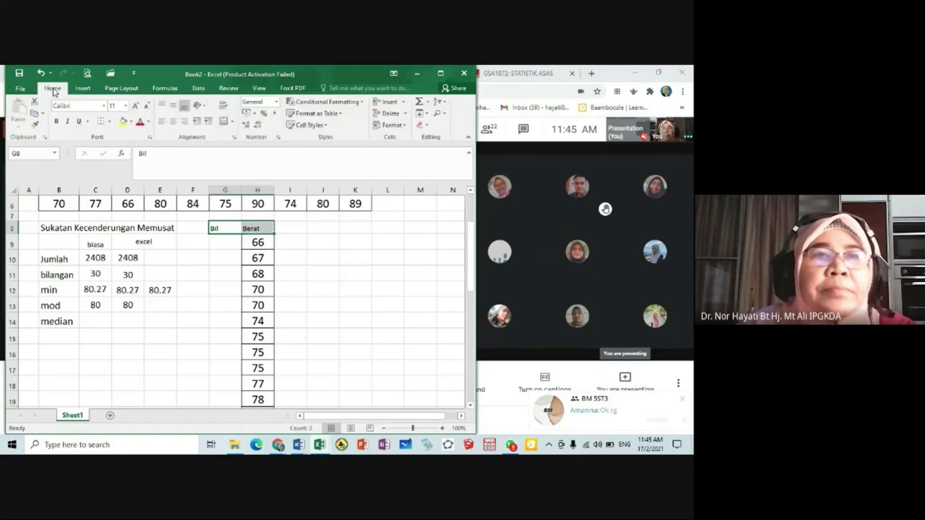
click(172, 105)
click(172, 121)
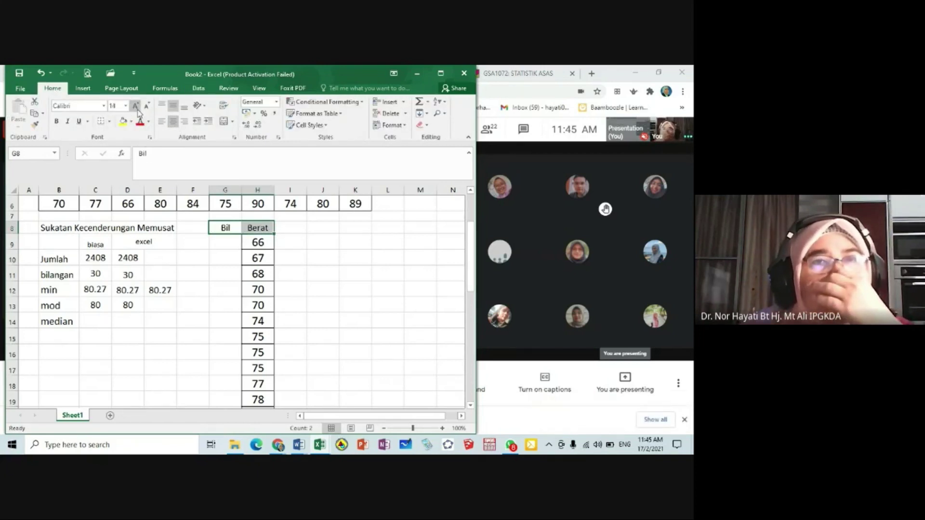
click(349, 259)
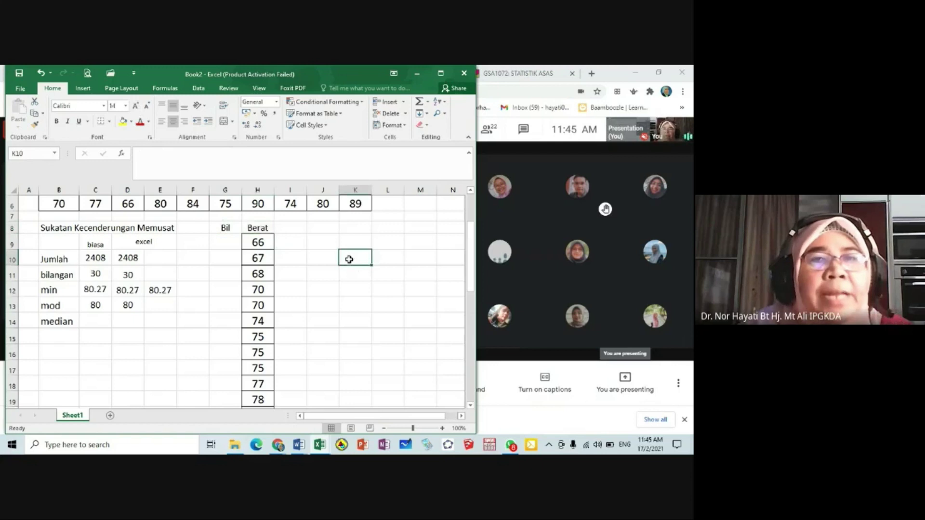
- Enter the first two sequence numbers, 1 in G9 and 2 in G10, under the Bil heading
click(226, 242)
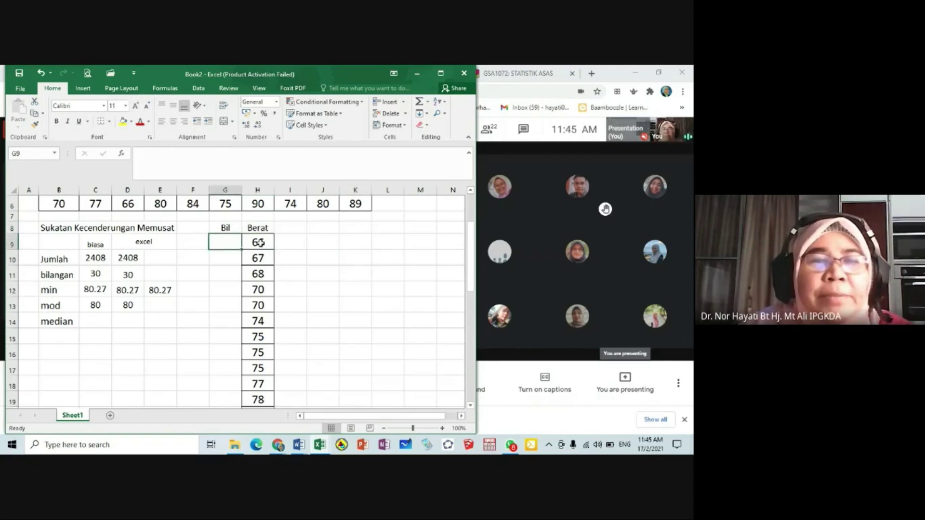
text(1)
click(348, 255)
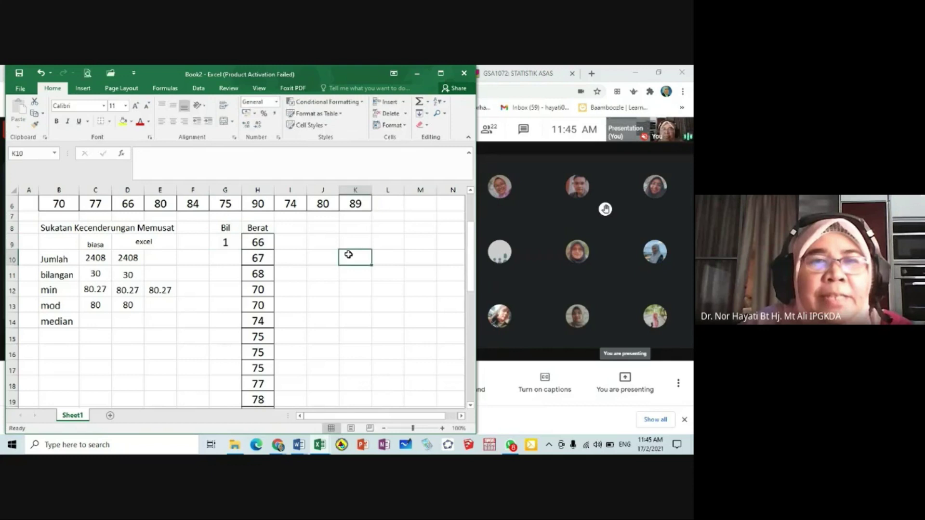
click(226, 257)
text(2)
click(317, 270)
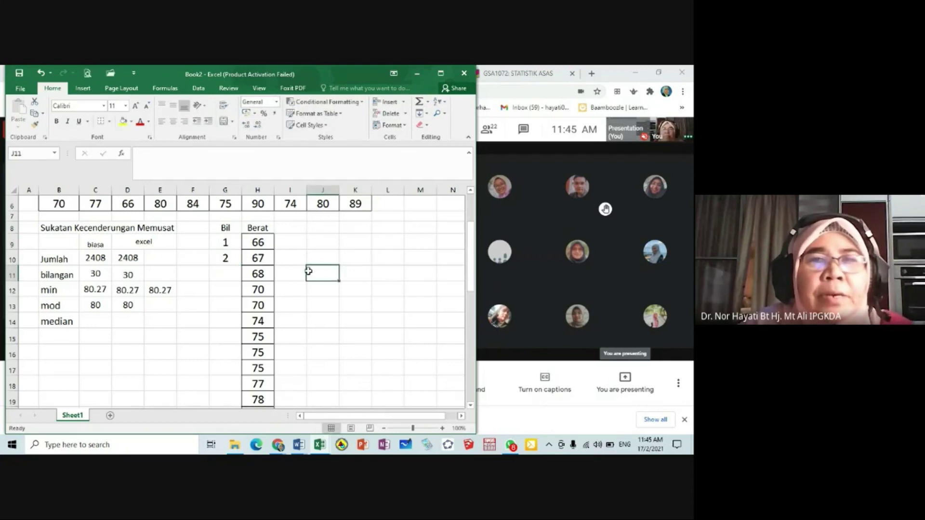
- Auto-fill the sequence from G9:G10 down the Bil column beside all the weights, check it, and undo the fill
click(230, 242)
drag(232, 251, 232, 258)
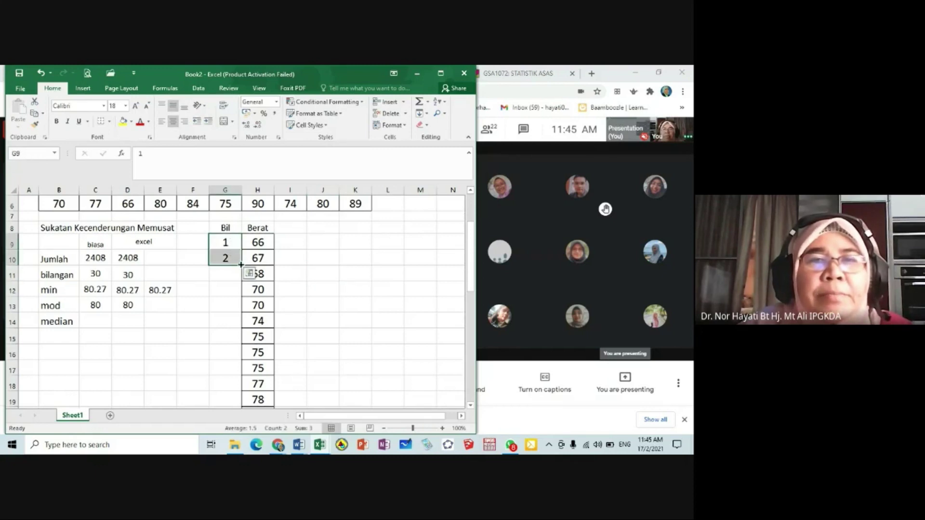
double_click(241, 264)
scroll(345, 292, down, 6)
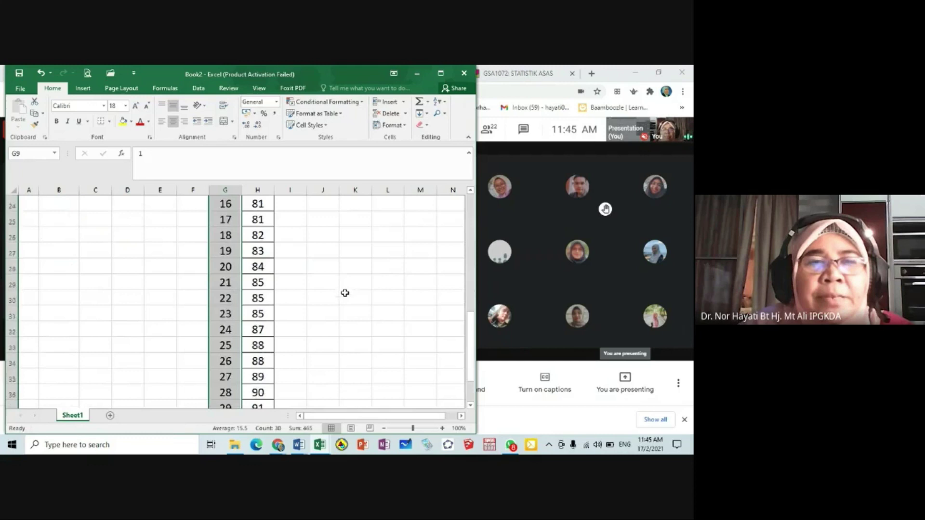
scroll(345, 293, down, 2)
scroll(345, 293, up, 7)
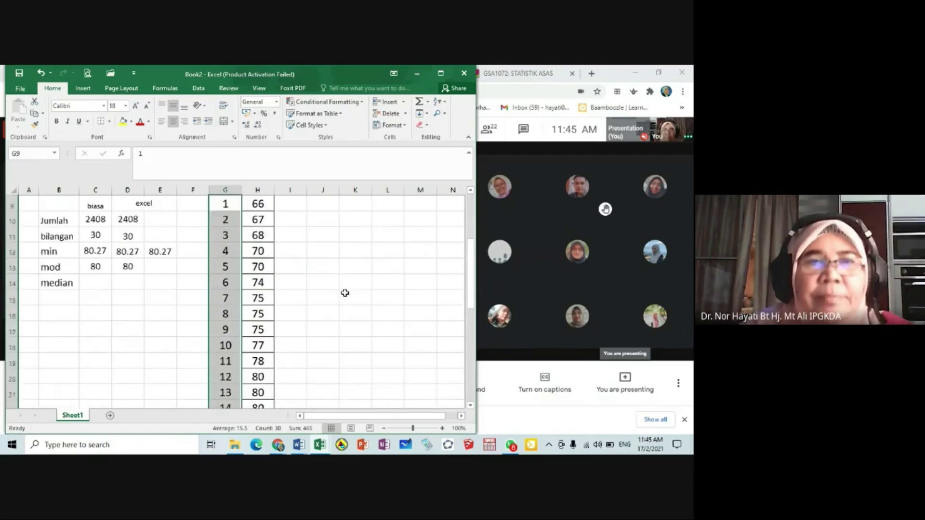
scroll(345, 292, up, 2)
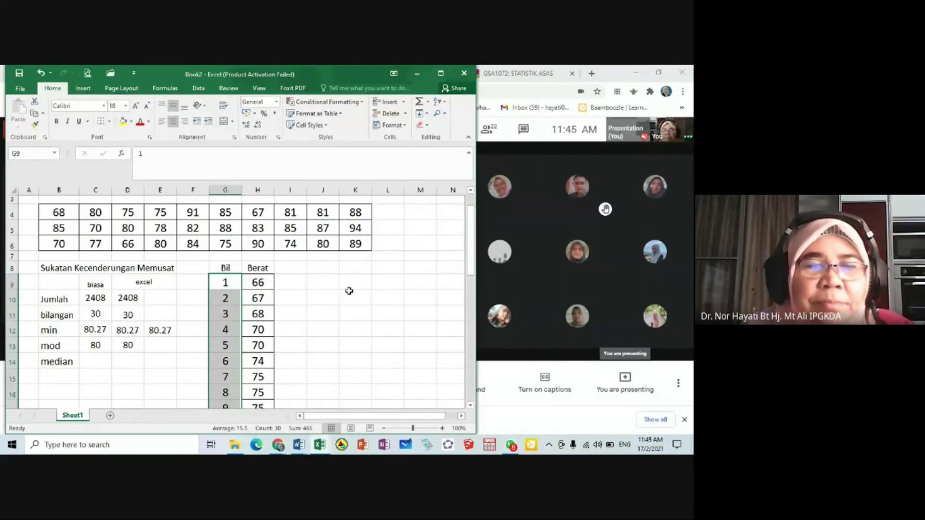
key(ctrl+z)
- Extend the 1, 2 sequence from G9:G10 down to G38 and undo that fill
click(321, 299)
drag(231, 290, 226, 300)
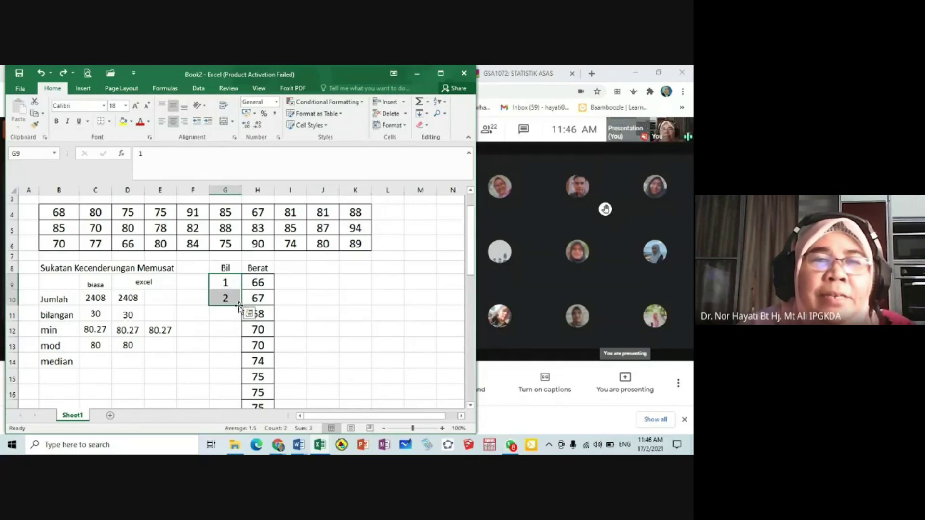
drag(241, 306, 241, 381)
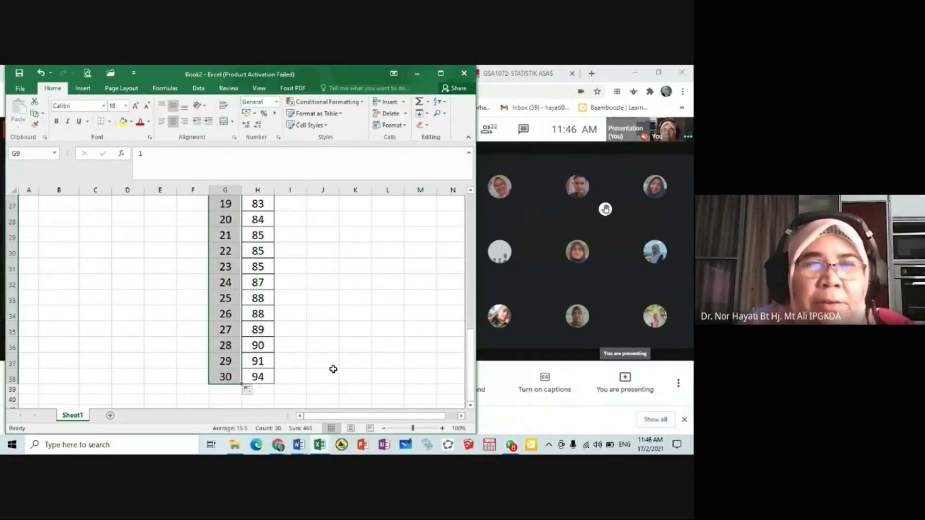
key(ctrl+z)
key(ctrl+q)
- Clear the 2 from cell G10
click(222, 327)
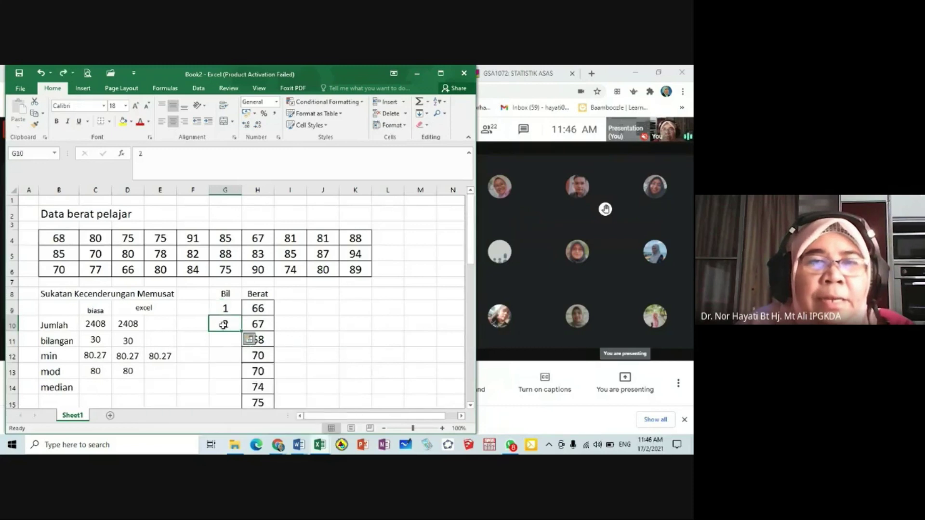
key(Delete)
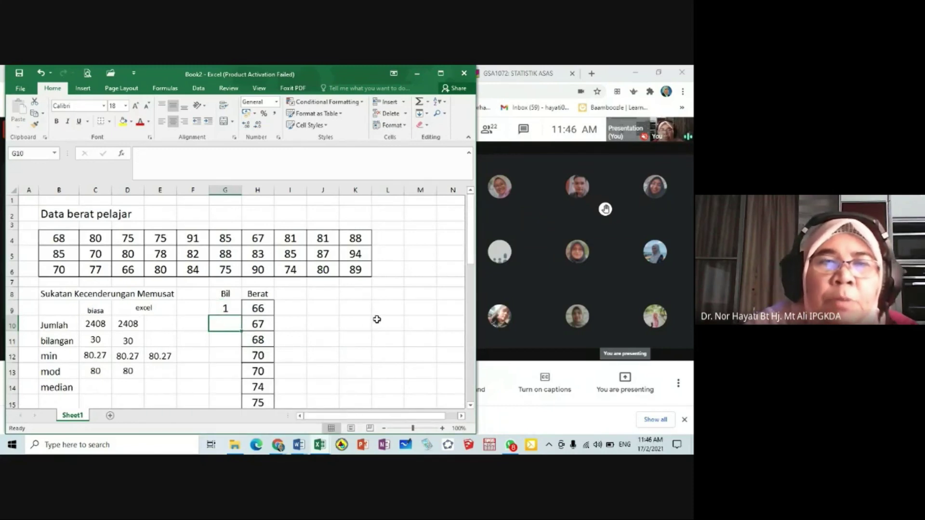
click(377, 319)
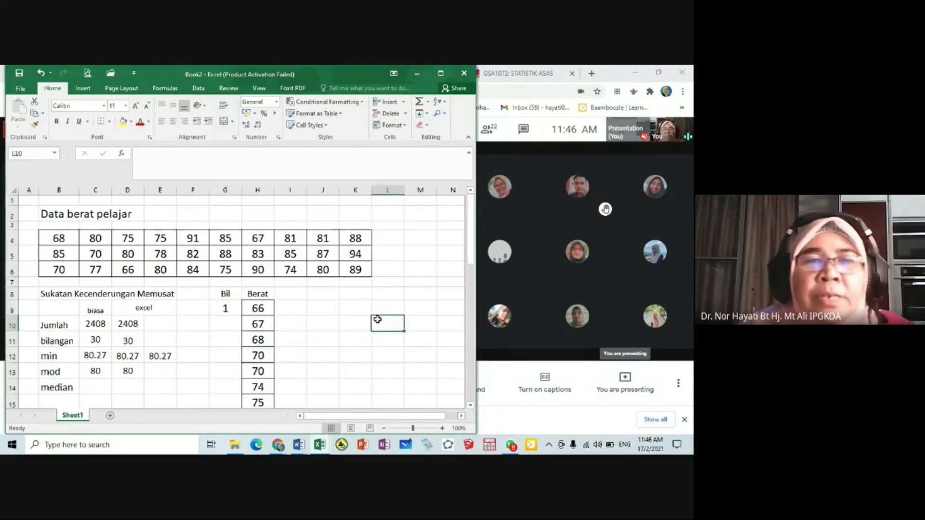
- Fill a consecutive series from the single 1 in G9 down the Bil column beside the weights and undo it
click(226, 309)
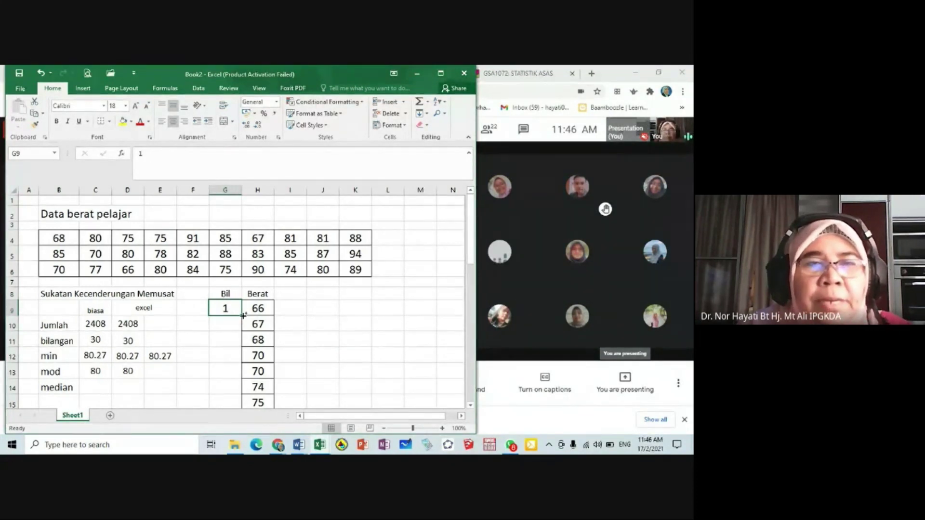
drag(243, 316, 238, 378)
click(313, 367)
scroll(347, 333, up, 9)
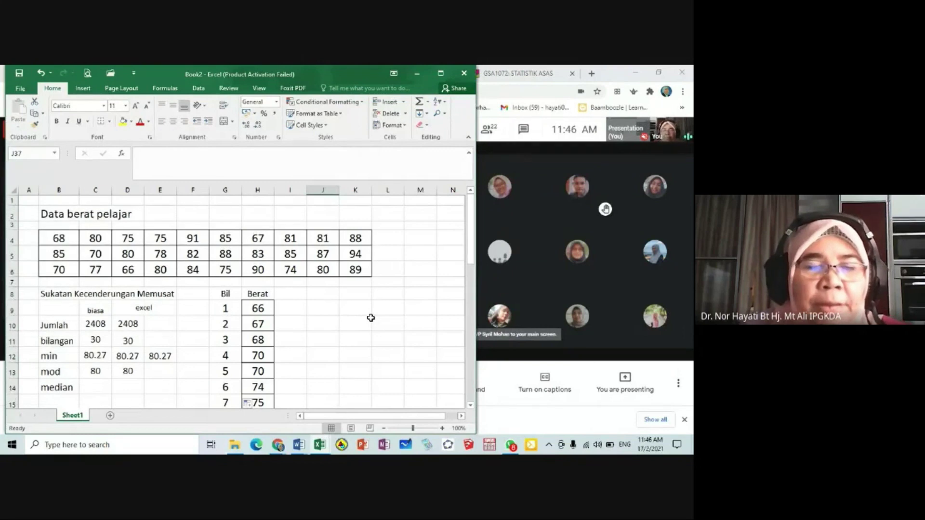
key(ctrl+z)
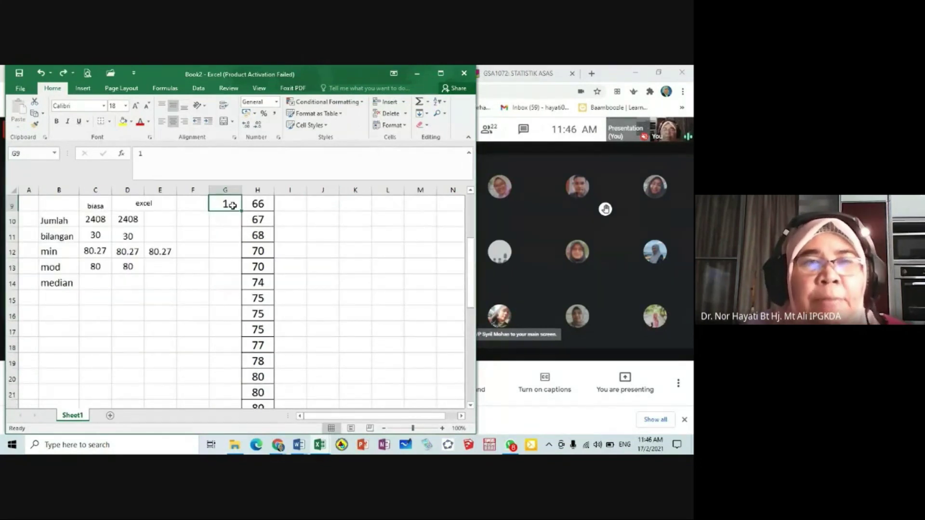
- Enter 2 in G9 and 4 in G10 as the start of a sequence increasing by two
scroll(233, 206, up, 2)
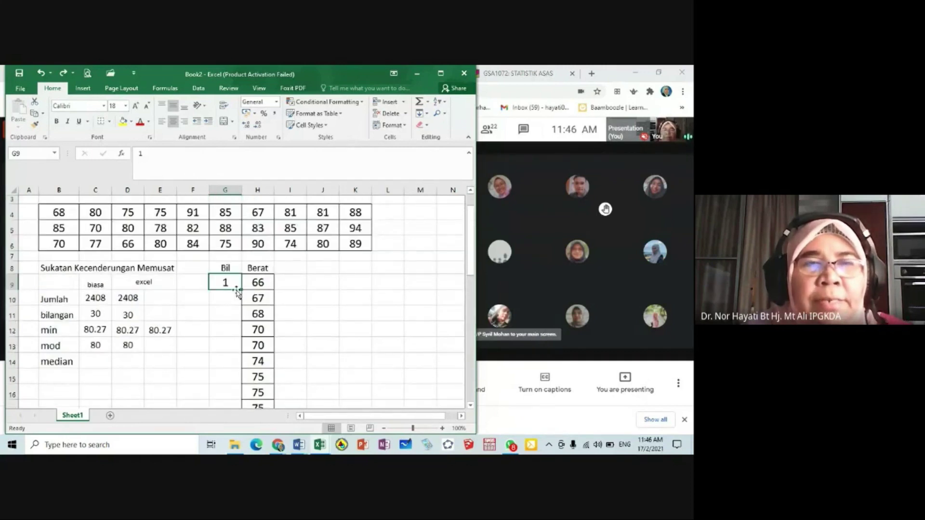
text(2)
key(Return)
text(4)
click(326, 301)
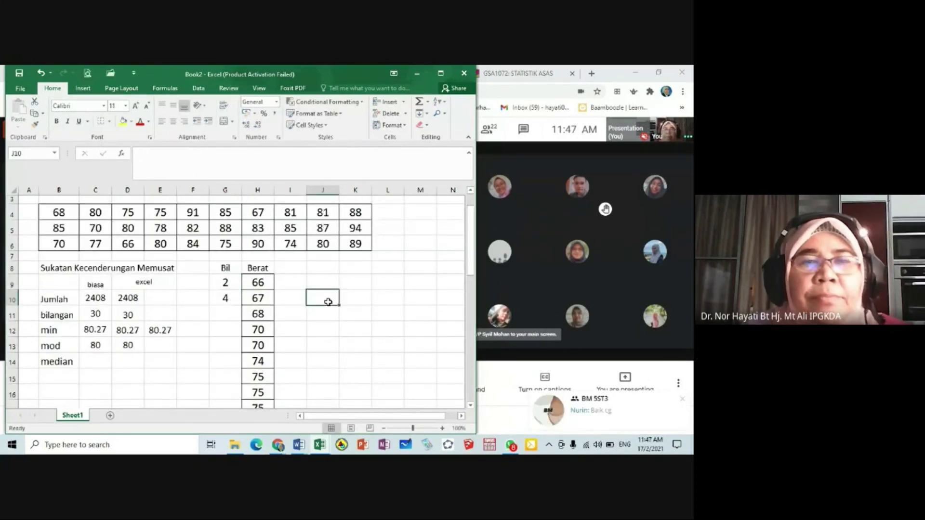
- Auto-fill the 2, 4 pattern from G9:G10 down the Bil column and undo the fill
click(227, 284)
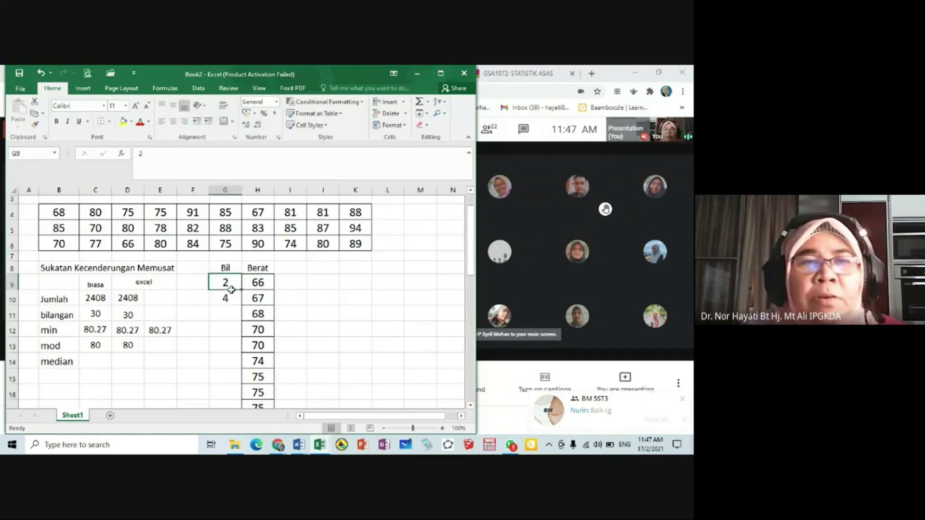
drag(231, 290, 230, 300)
double_click(242, 306)
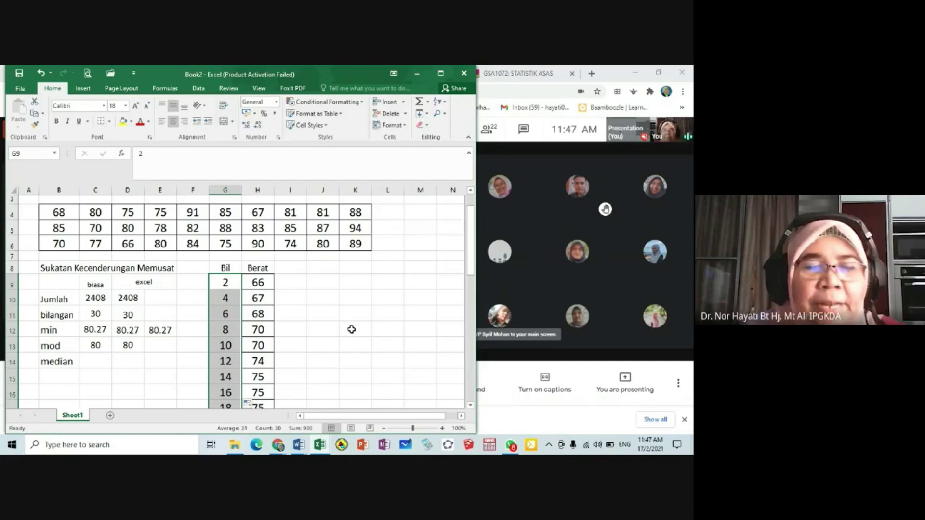
key(ctrl+z)
- Enter 3 in G9 and 6 in G10 and auto-fill that pattern down the Bil column beside the weights
click(235, 284)
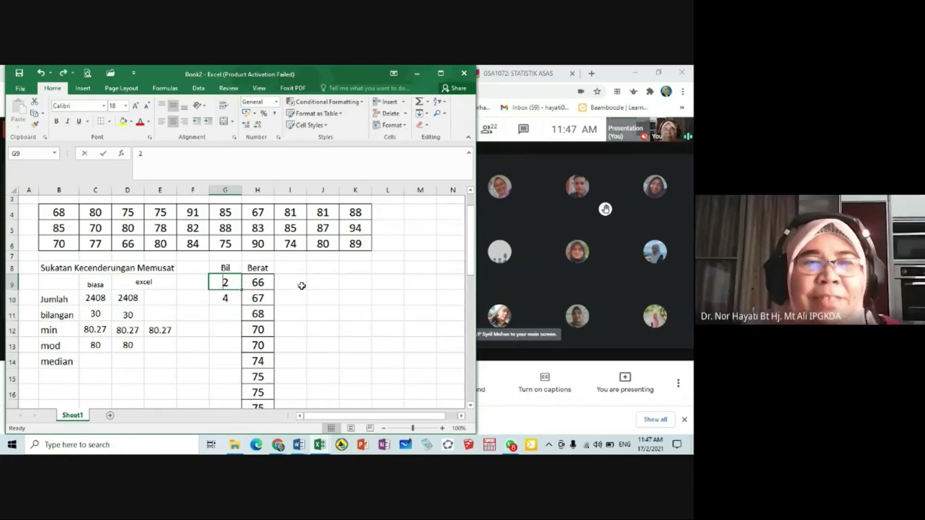
text(3)
key(Return)
text(6)
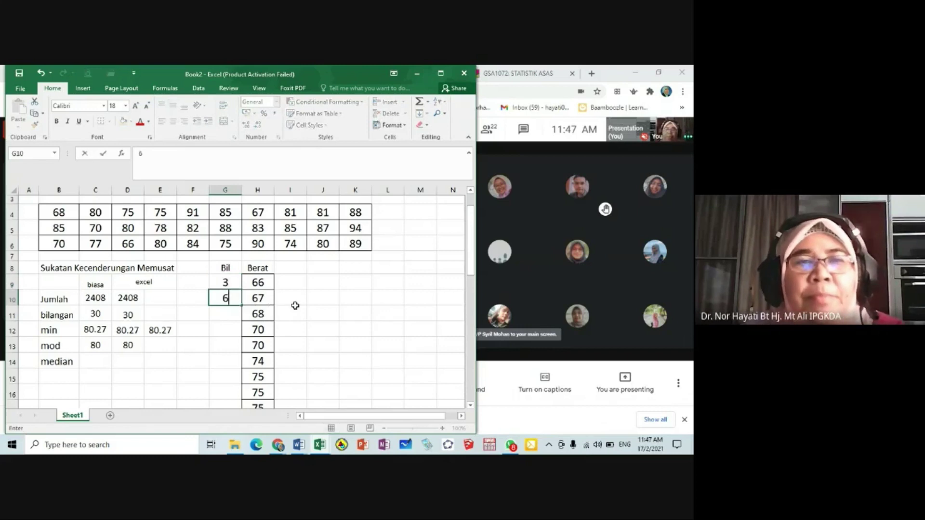
click(290, 313)
drag(232, 284, 237, 302)
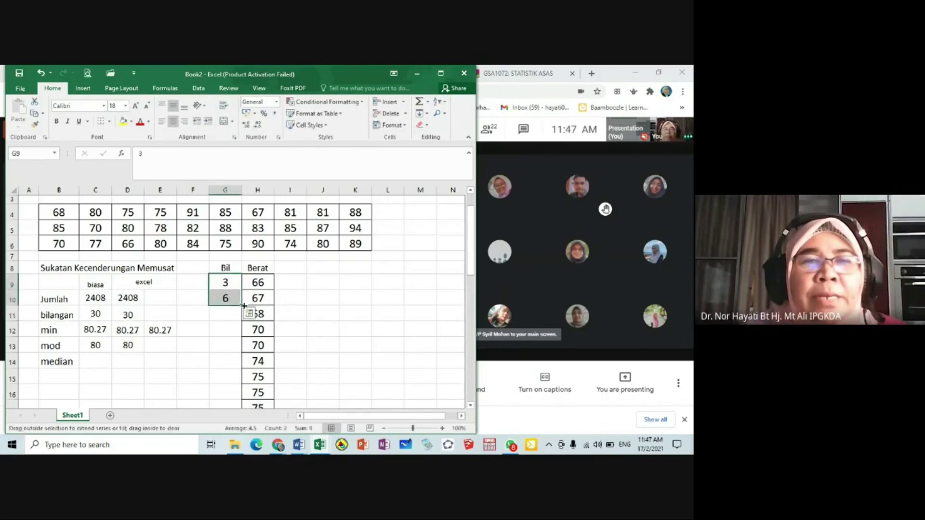
double_click(243, 305)
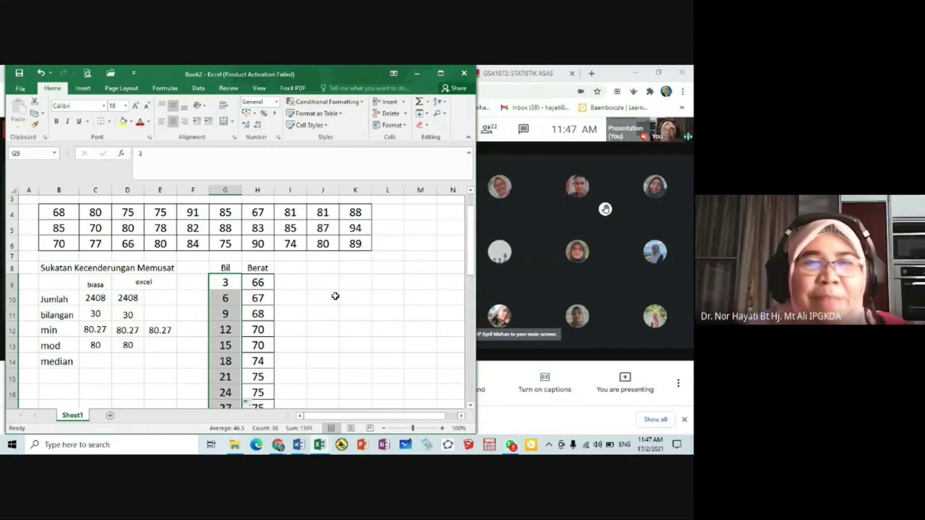
- Undo the multiples-of-three fill and the trial entries in G9 and G10, back to the single 1 in G9
key(ctrl+z)
key(ctrl+z)
key(ctrl+z)
key(ctrl+z)
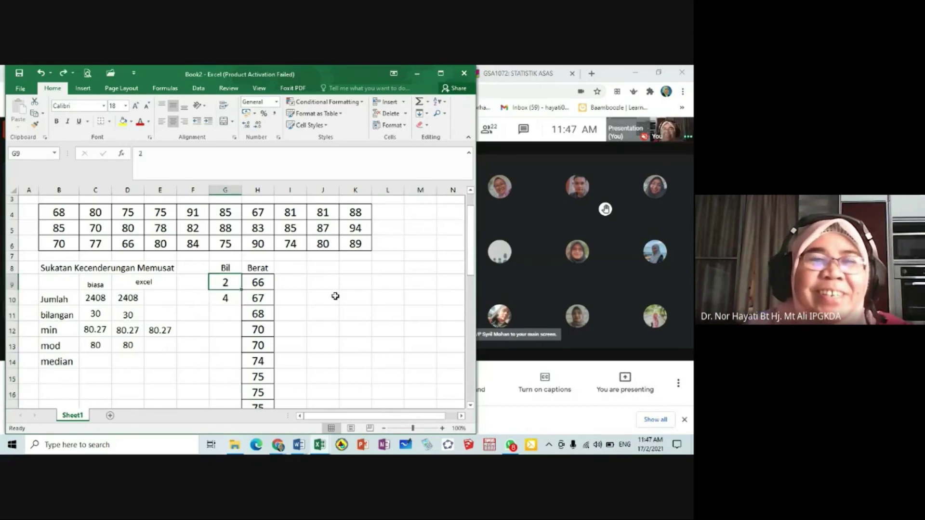
key(ctrl+z)
key(ctrl+z)
key(ctrl+z)
key(ctrl+z)
key(ctrl+z)
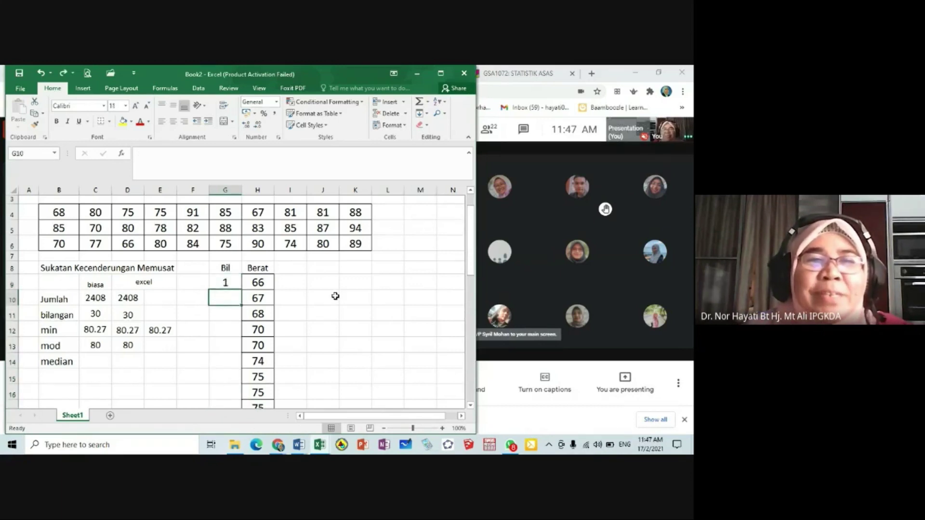
- Enter 2 in G10 below the 1 and auto-fill the sequence down the Bil column beside the sorted weights
text(1)
click(230, 309)
key(BackSpace)
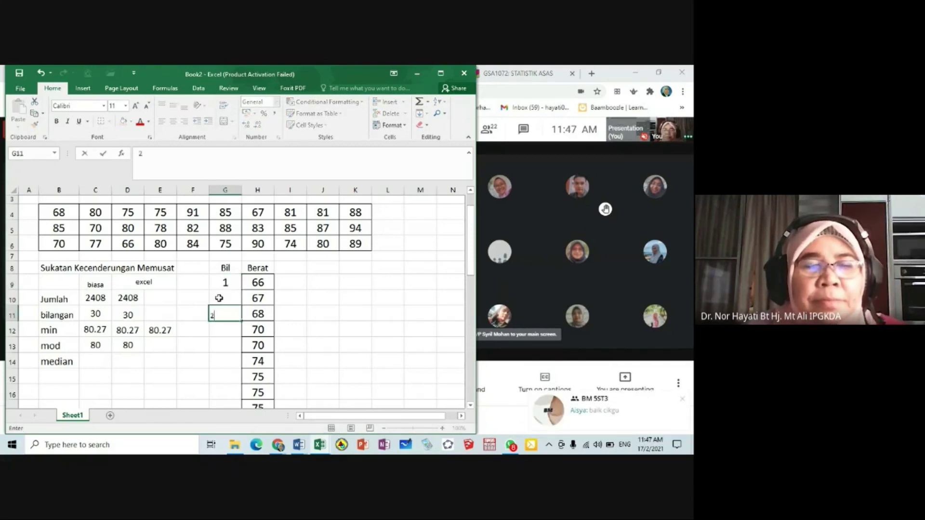
click(220, 298)
text(2)
drag(225, 285, 234, 294)
double_click(241, 306)
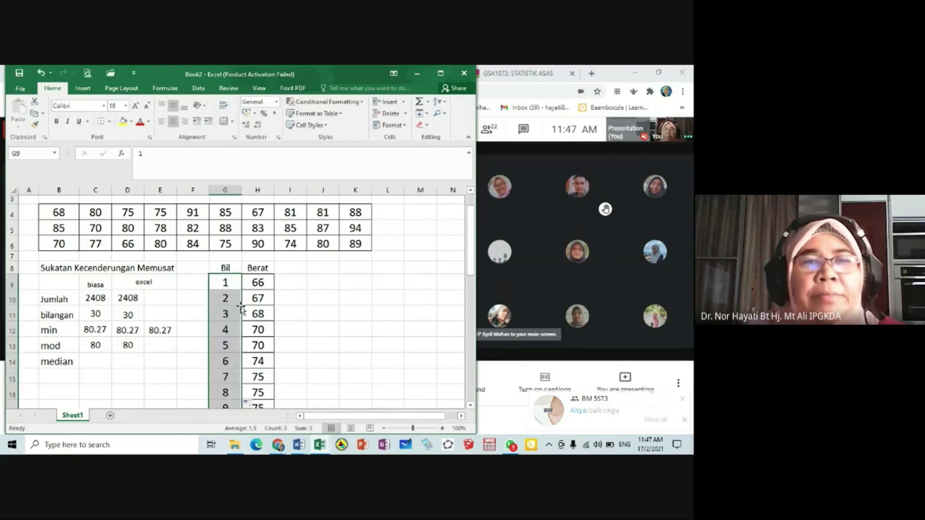
- Highlight the two middle entries, 15 and 16, in yellow across the Bil and Berat columns (G23:H24)
click(316, 309)
scroll(315, 309, down, 6)
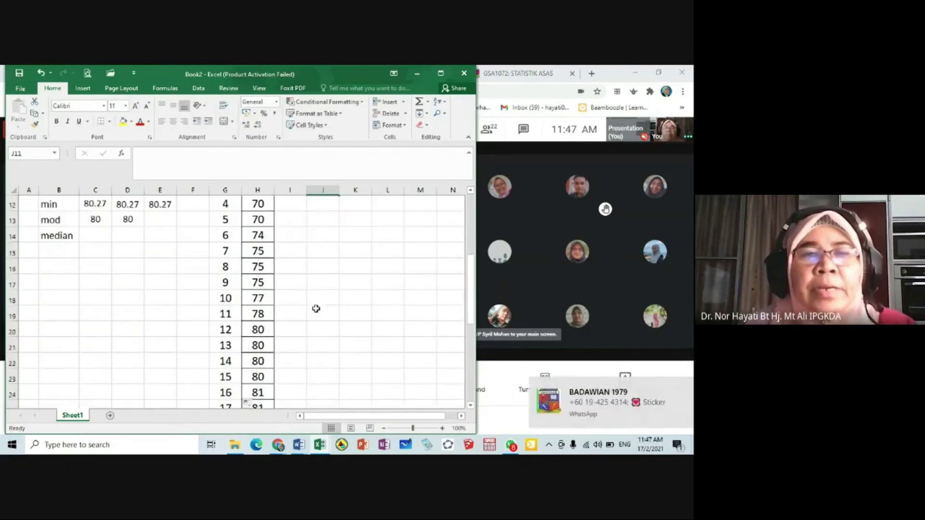
click(676, 388)
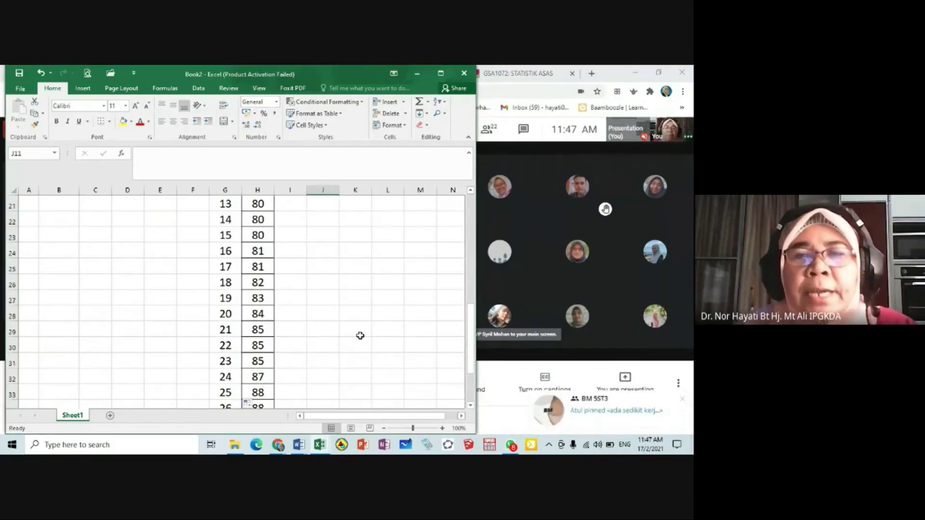
scroll(361, 336, down, 2)
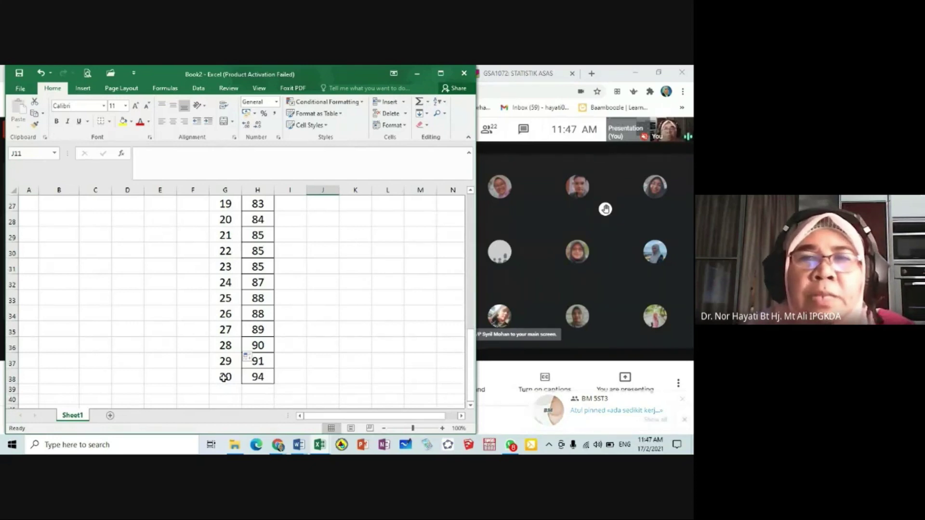
scroll(223, 377, up, 2)
scroll(223, 377, up, 1)
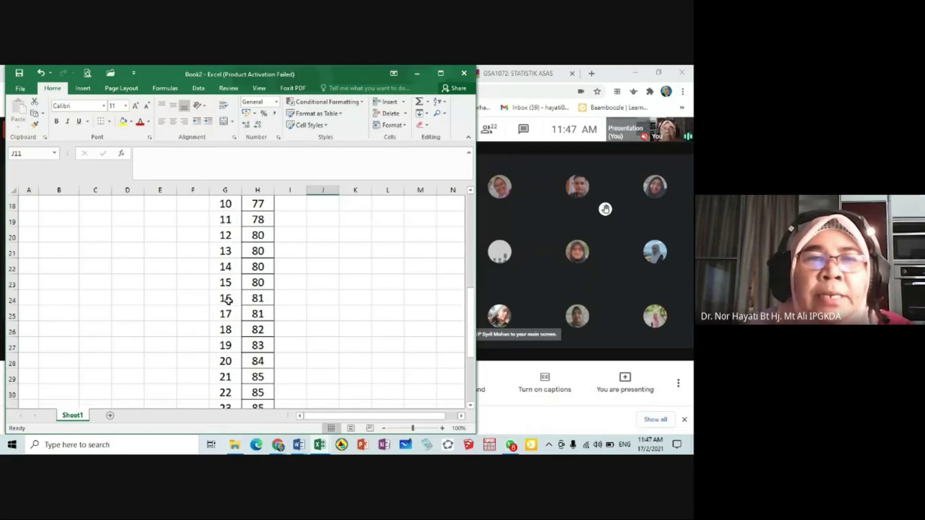
drag(230, 283, 258, 299)
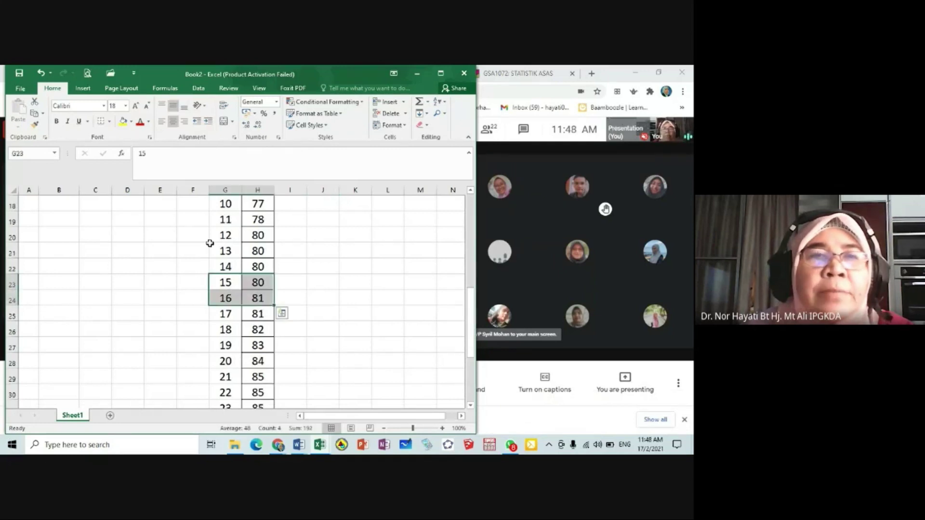
click(123, 121)
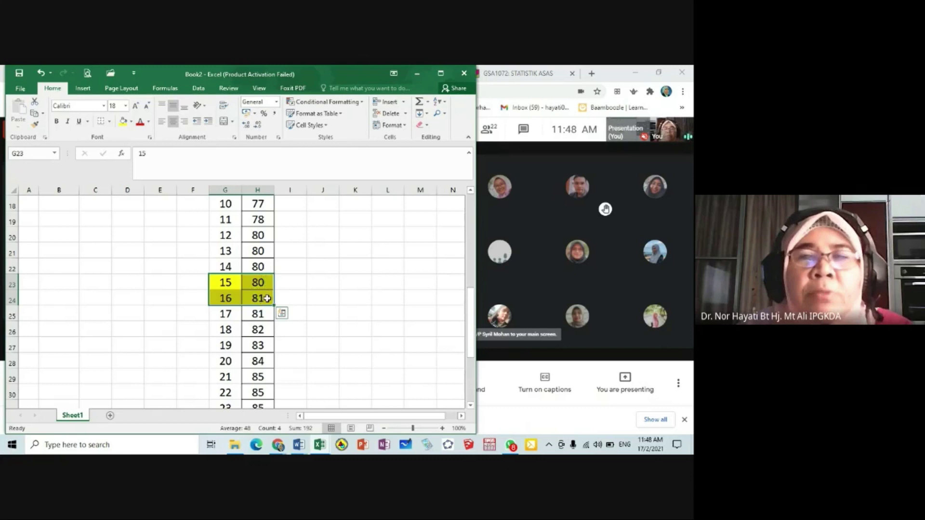
click(297, 278)
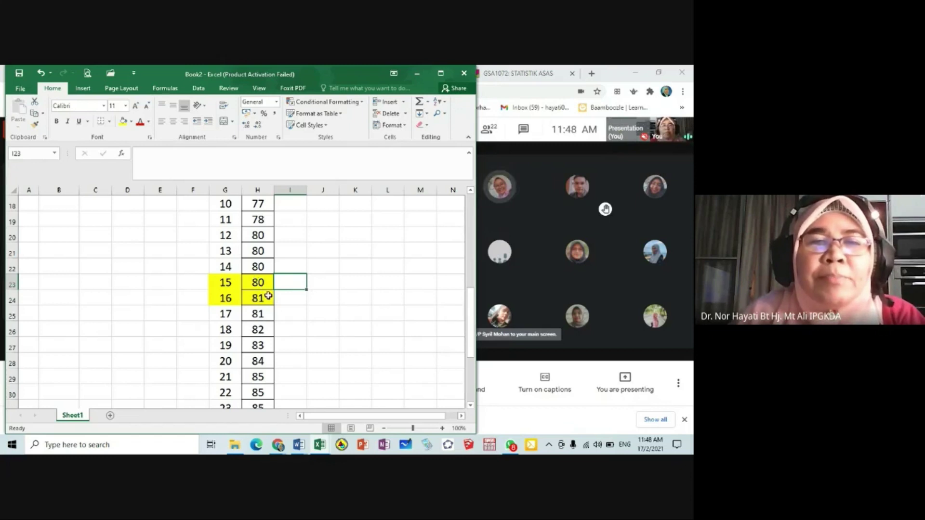
- Enter 80.5 as the median in the biasa column, cell C14
scroll(270, 303, up, 3)
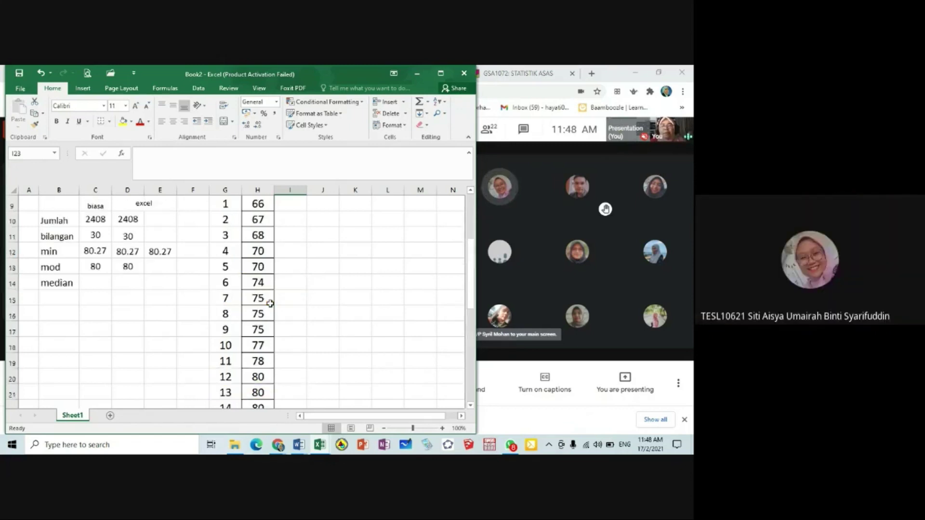
click(91, 285)
text(80.5)
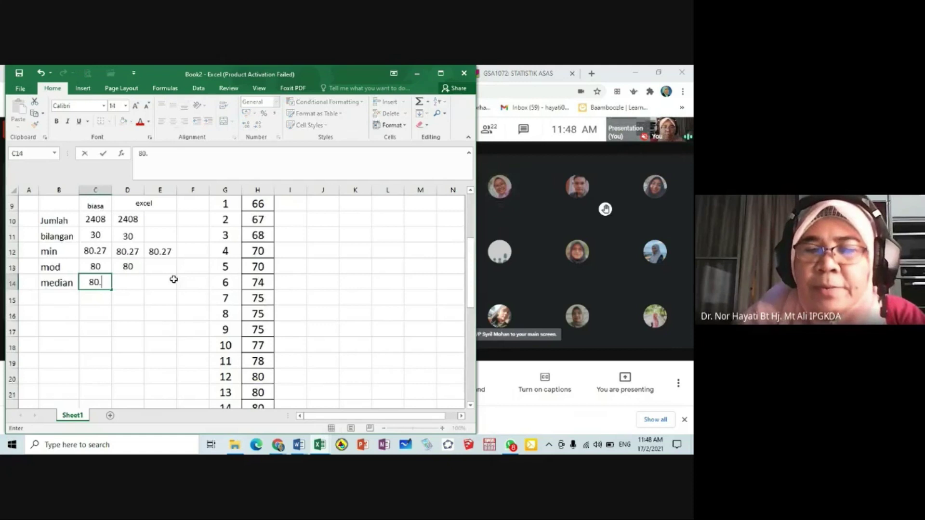
key(Return)
click(180, 282)
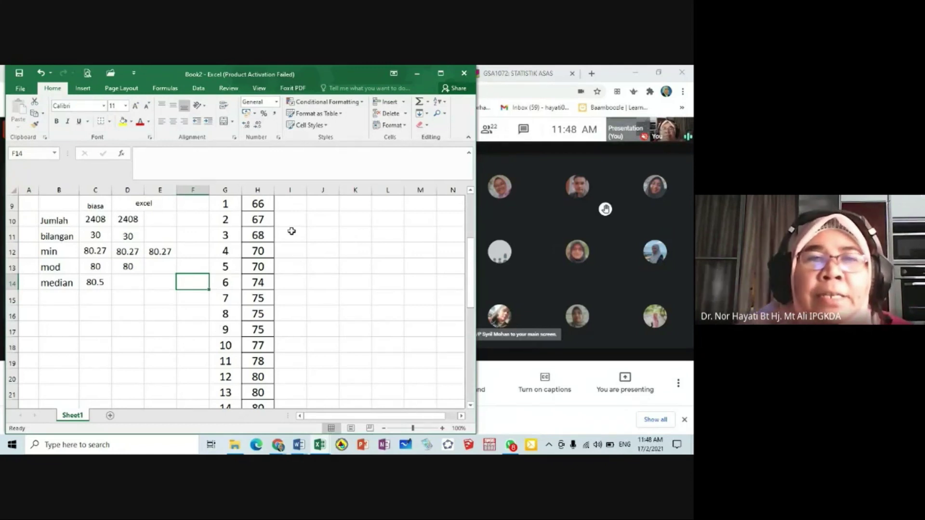
- Insert the MEDIAN function in the excel column's median cell, D14
scroll(290, 230, up, 2)
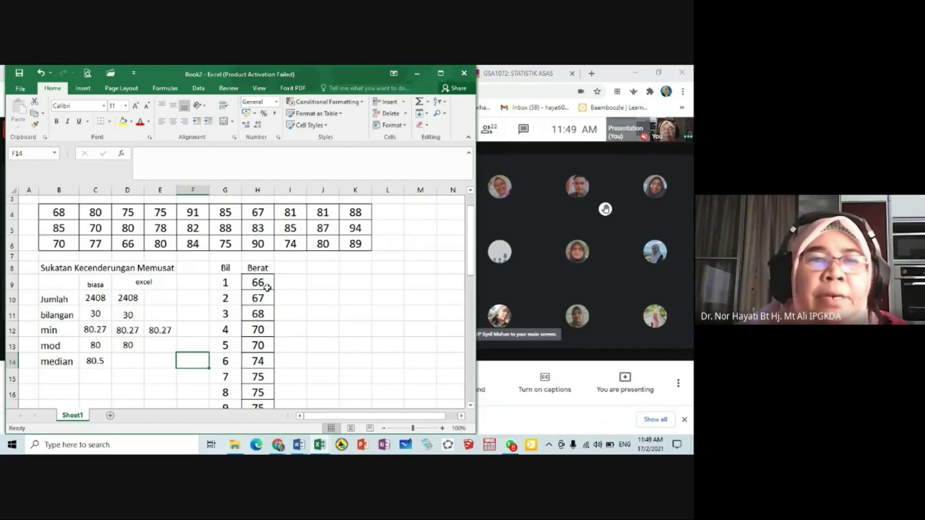
scroll(268, 288, down, 1)
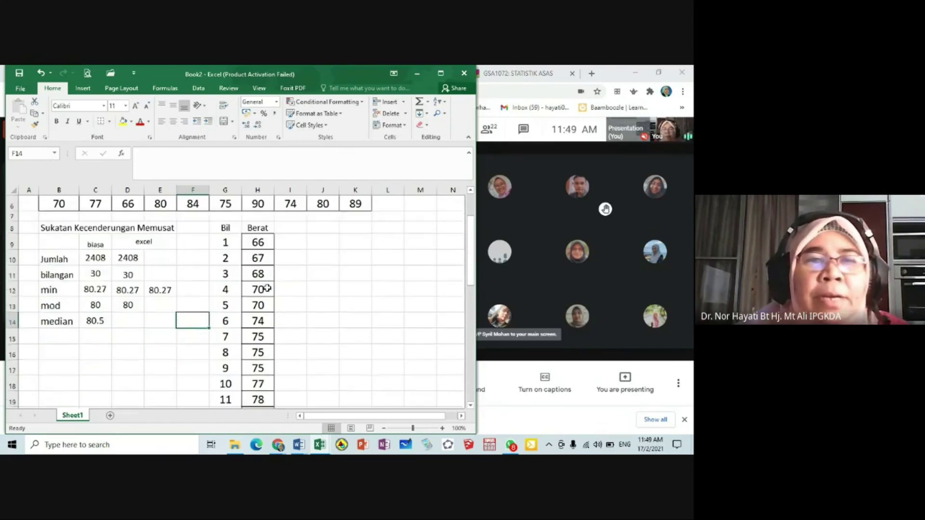
click(131, 322)
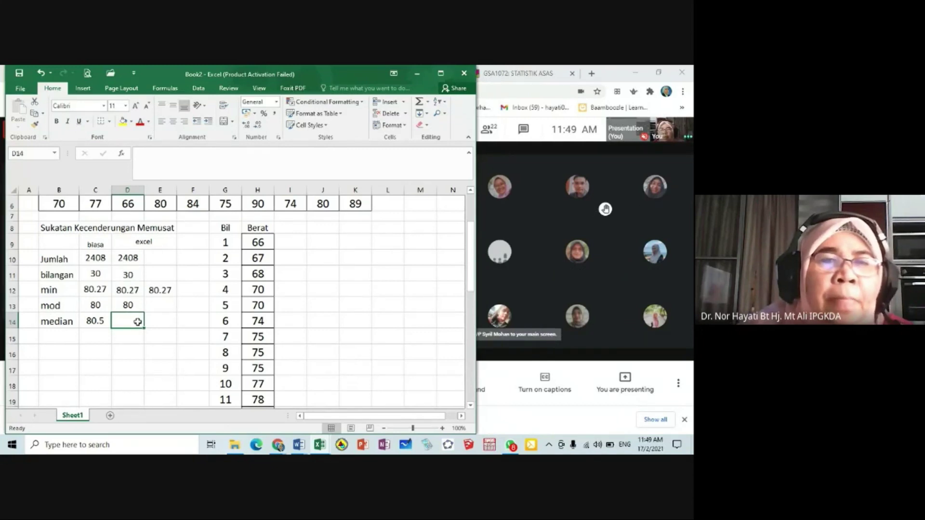
scroll(158, 278, up, 2)
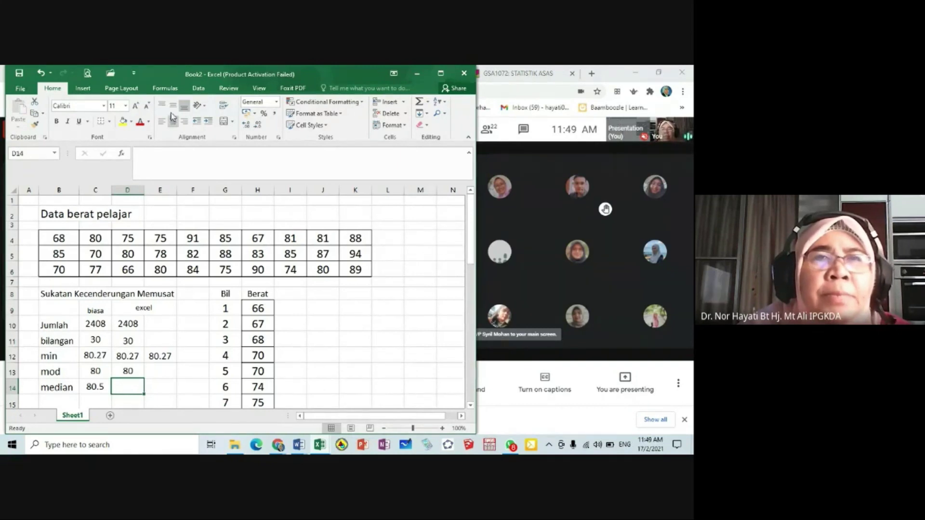
click(176, 90)
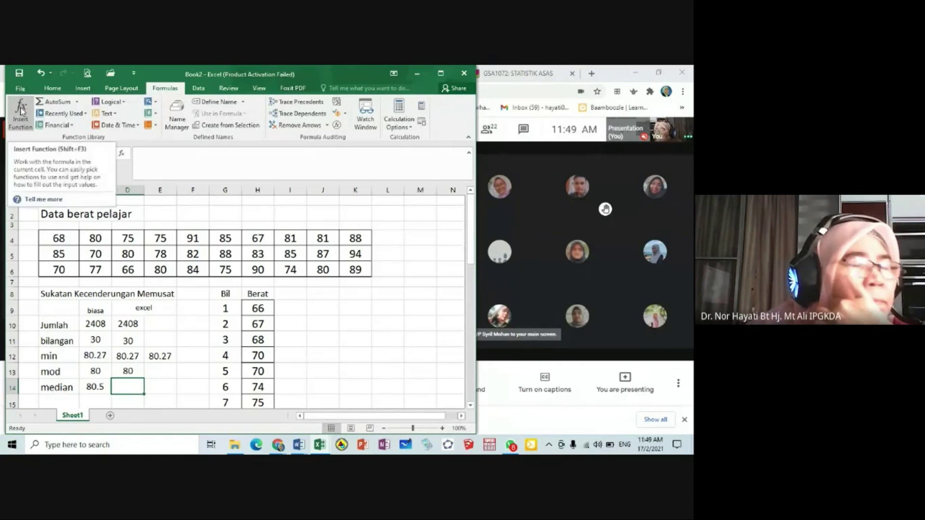
click(20, 111)
click(421, 242)
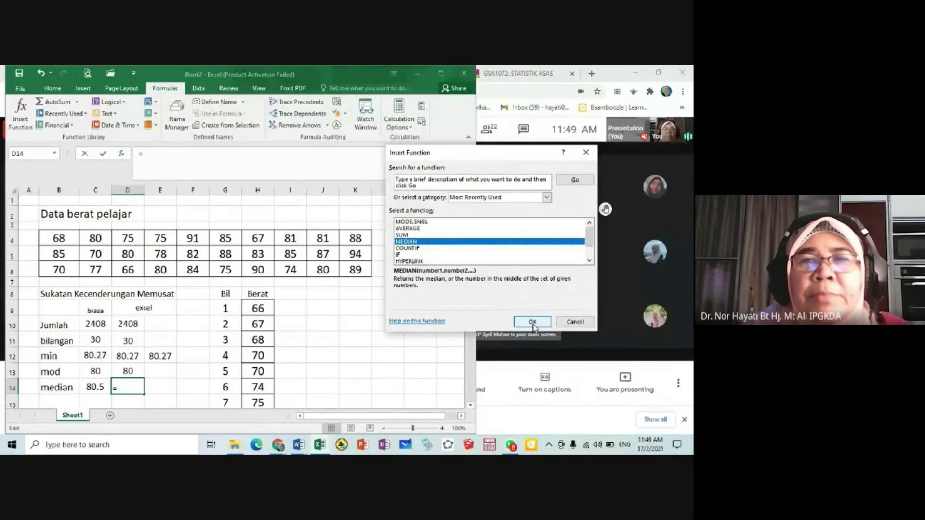
click(686, 403)
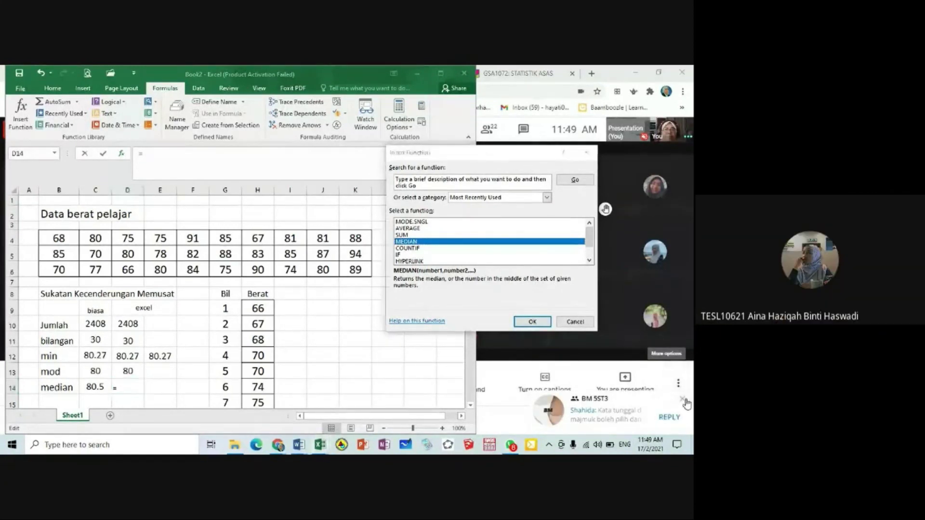
click(533, 322)
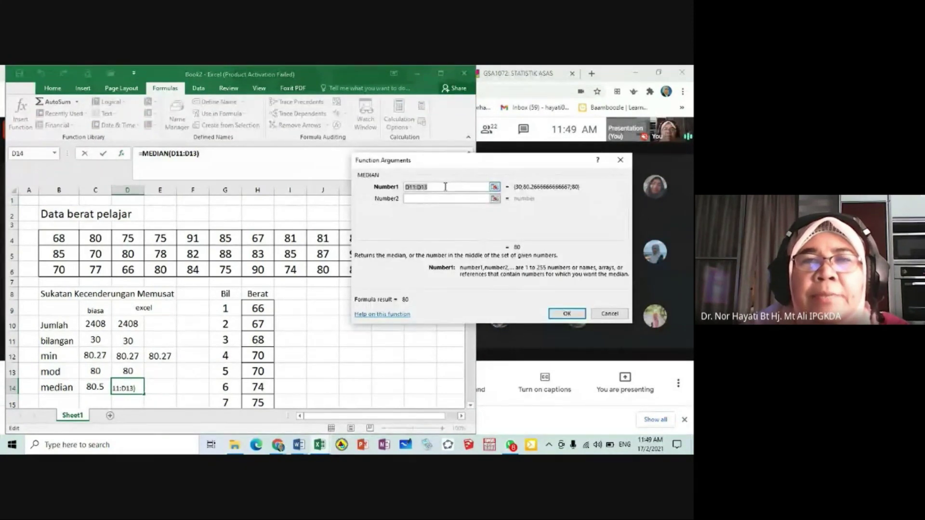
- Replace the suggested MEDIAN argument with the student weight table range B4:K6 and complete the formula
key(BackSpace)
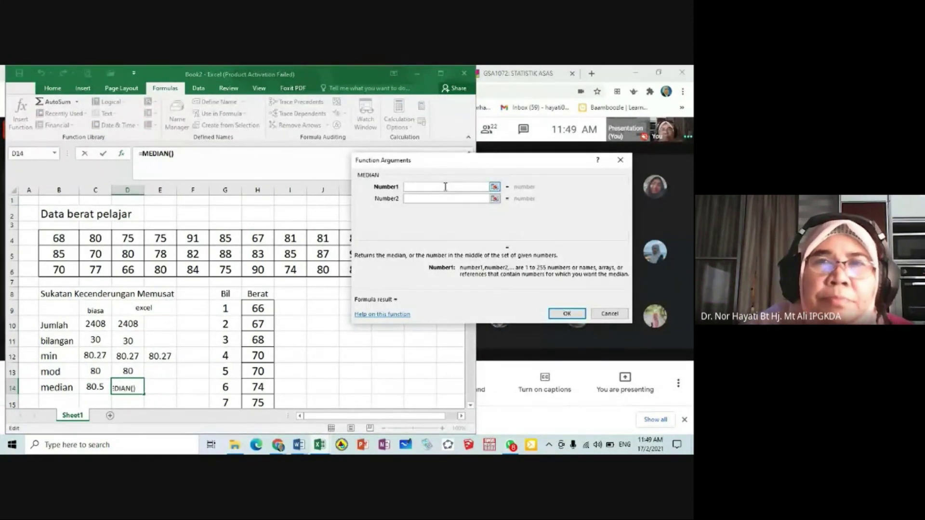
drag(471, 169, 532, 164)
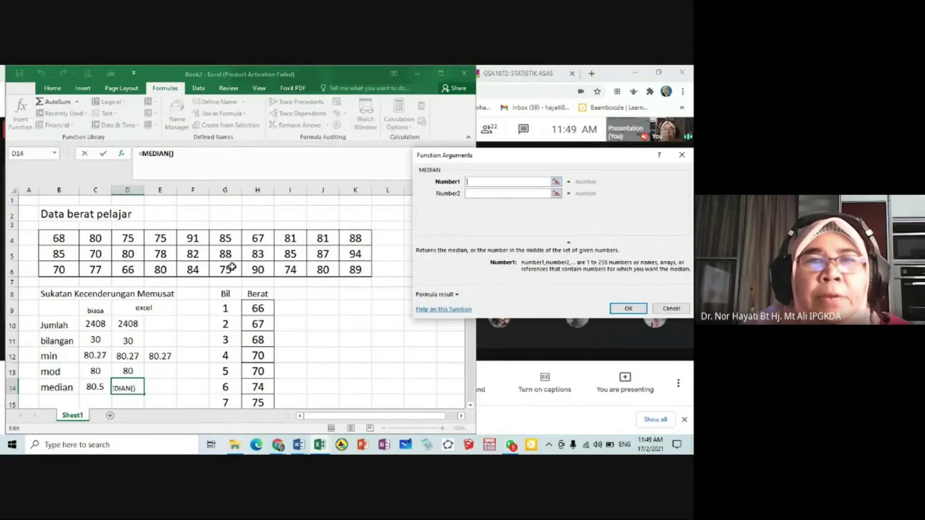
drag(60, 239, 356, 268)
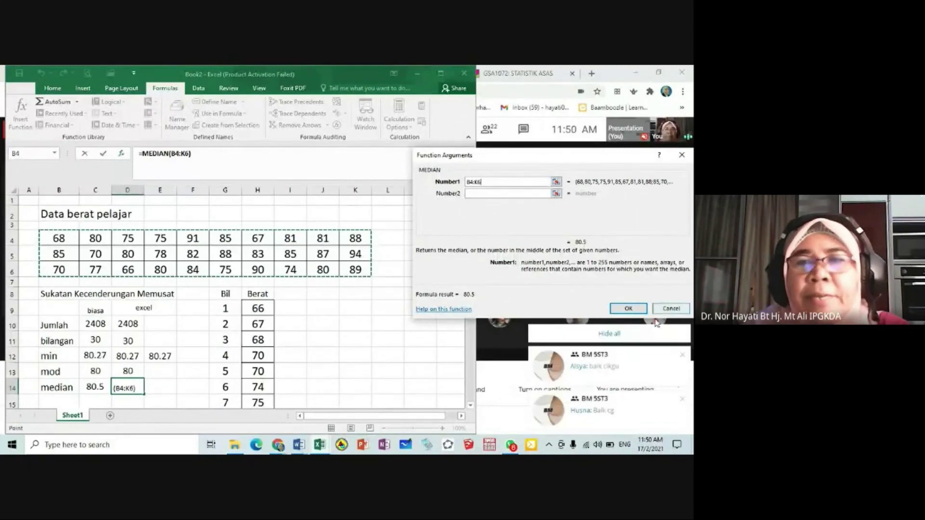
click(624, 338)
click(629, 309)
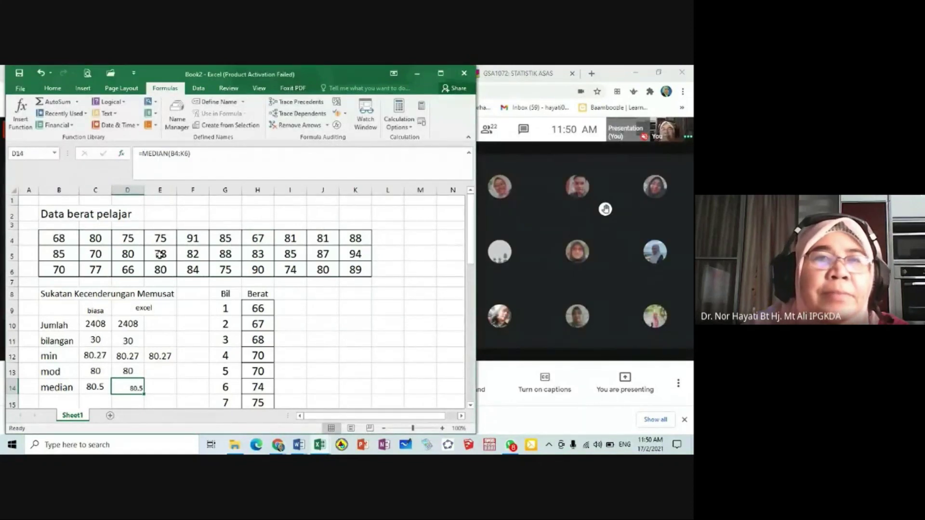
- Centre the median result in D14 horizontally and vertically and enlarge its font to size 14
click(53, 89)
click(172, 105)
click(172, 121)
click(135, 106)
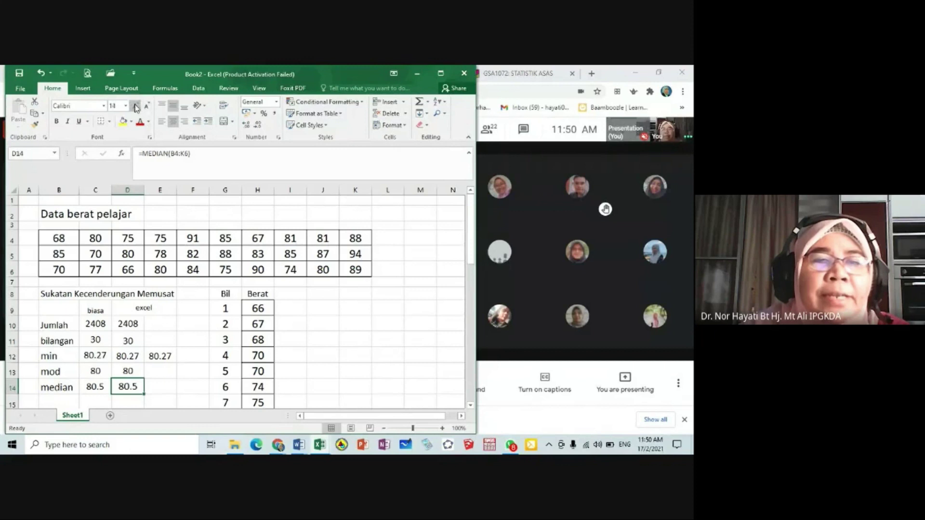
click(378, 320)
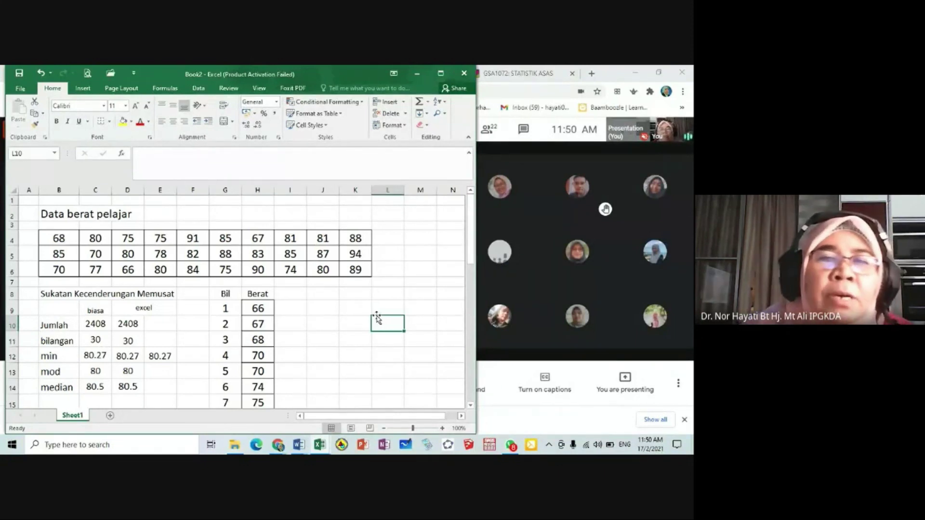
scroll(377, 319, down, 3)
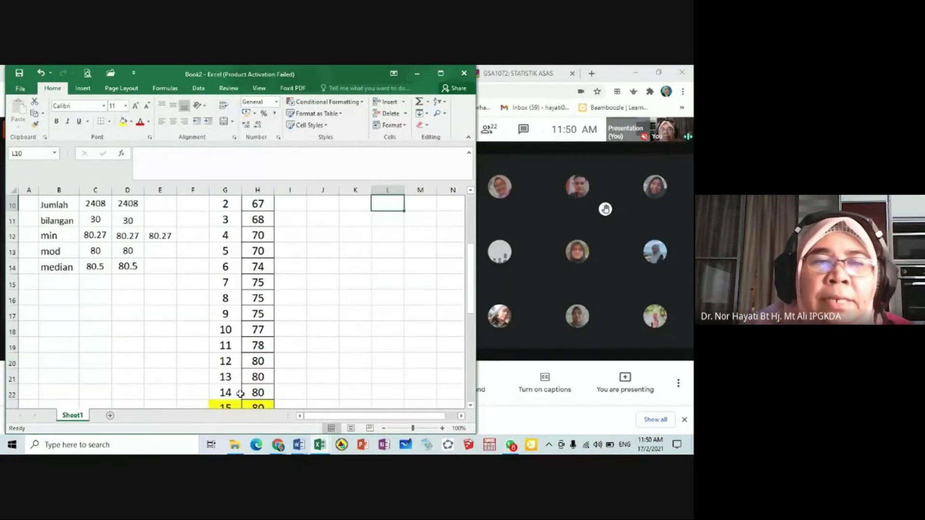
scroll(241, 394, down, 1)
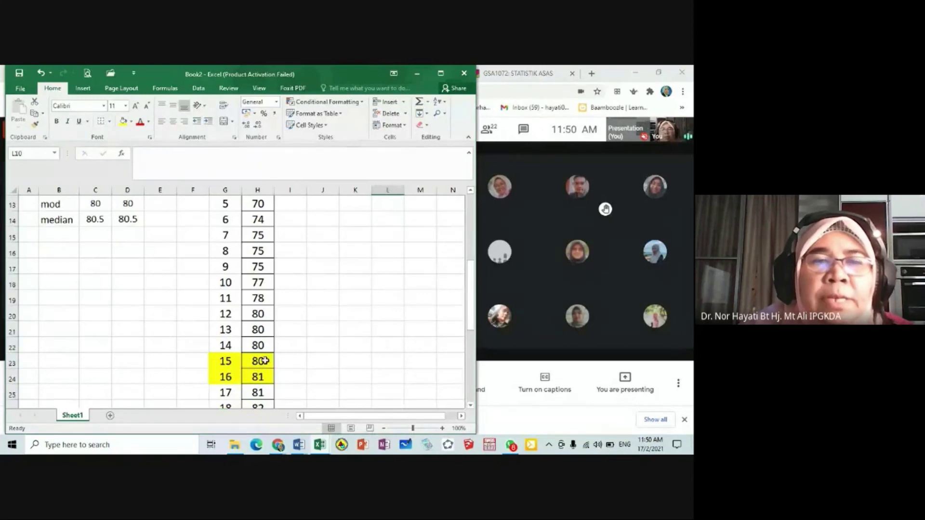